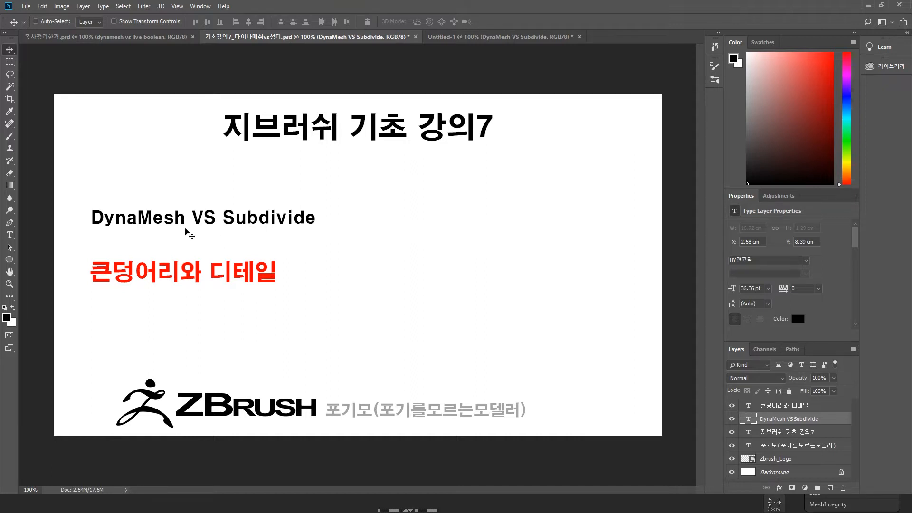
Step: Duplicate the red "큰덩어리와 디테일" text line and place the copy below the original, above the ZBrush logo
key(b)
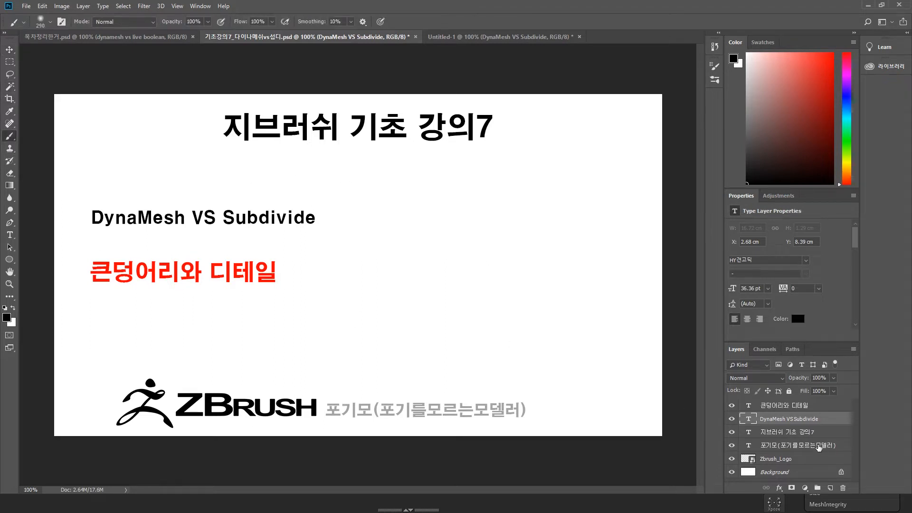
click(798, 405)
click(9, 49)
alt+drag(173, 275, 174, 343)
Step: Replace the copied line's text with "쓰는 이유 -> "
double_click(749, 406)
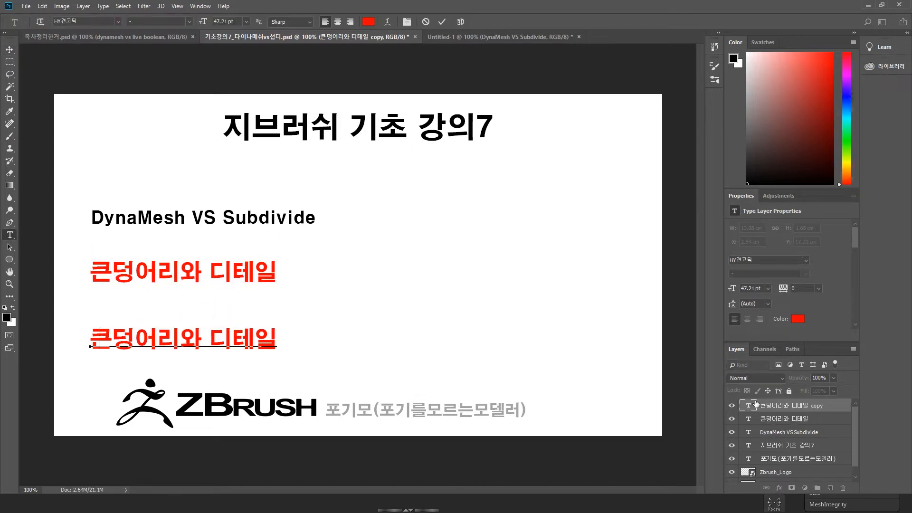
key(BackSpace)
text(Tmsls)
key(BackSpace)
key(BackSpace)
key(BackSpace)
key(BackSpace)
key(BackSpace)
text(쓰는 이융)
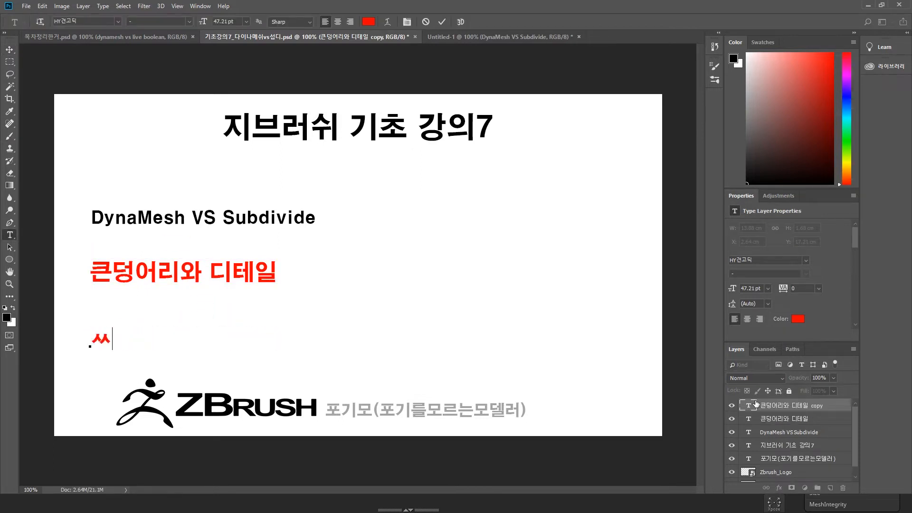
key(BackSpace)
key(BackSpace)
key(BackSpace)
text(유 -> )
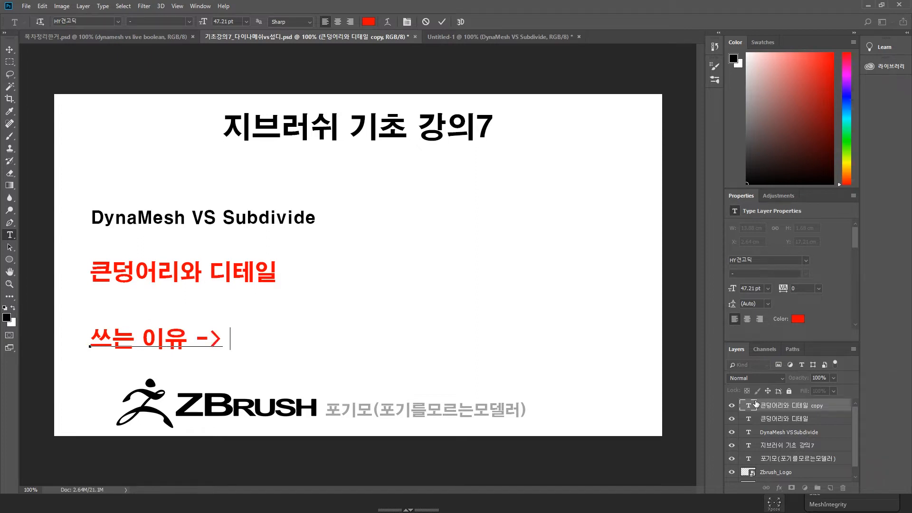
Step: Continue the line after the arrow with "면을 더 추가적으로 사용하여 하이폴모델링을 완성"
text(면을 더 추가적)
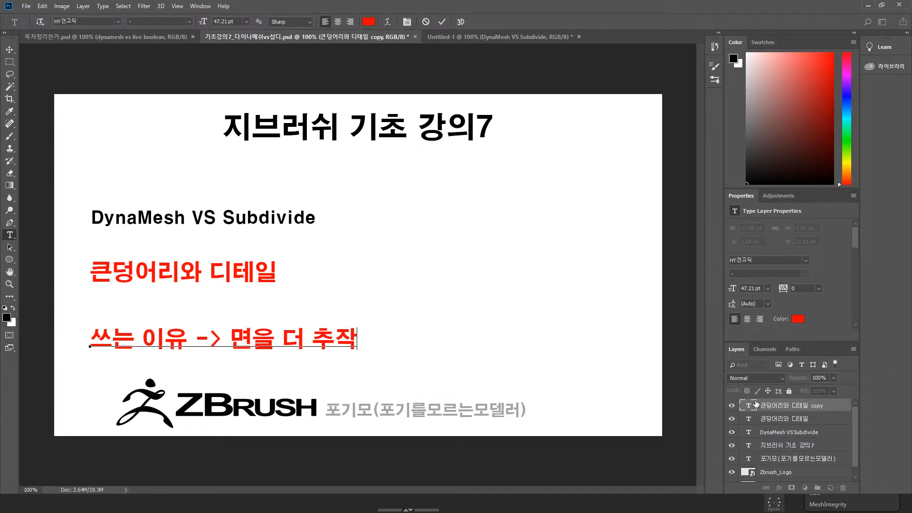
text(으로 사용하여)
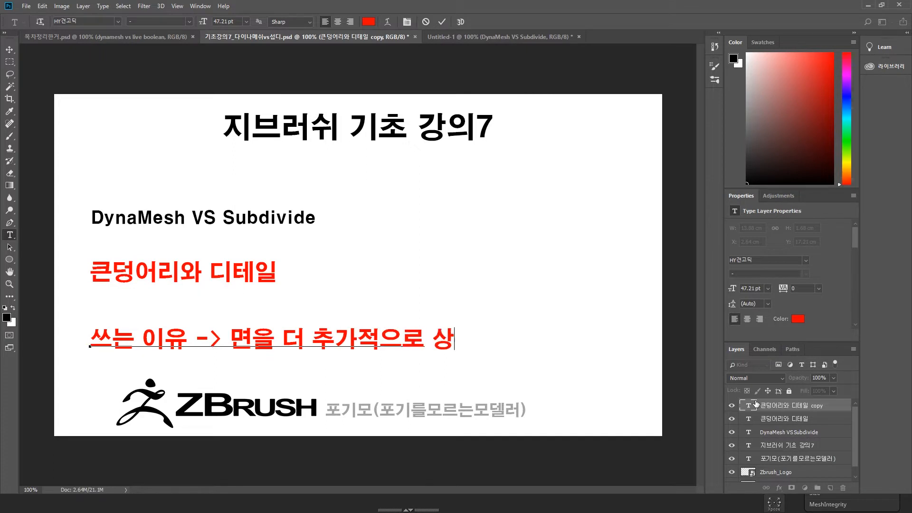
text( 하이폴모델ㄹ)
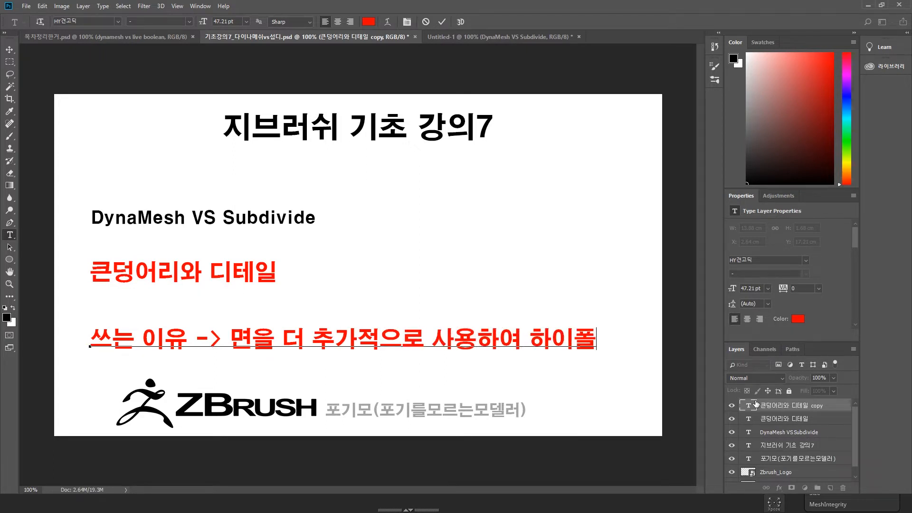
key(BackSpace)
key(BackSpace)
text(델링)
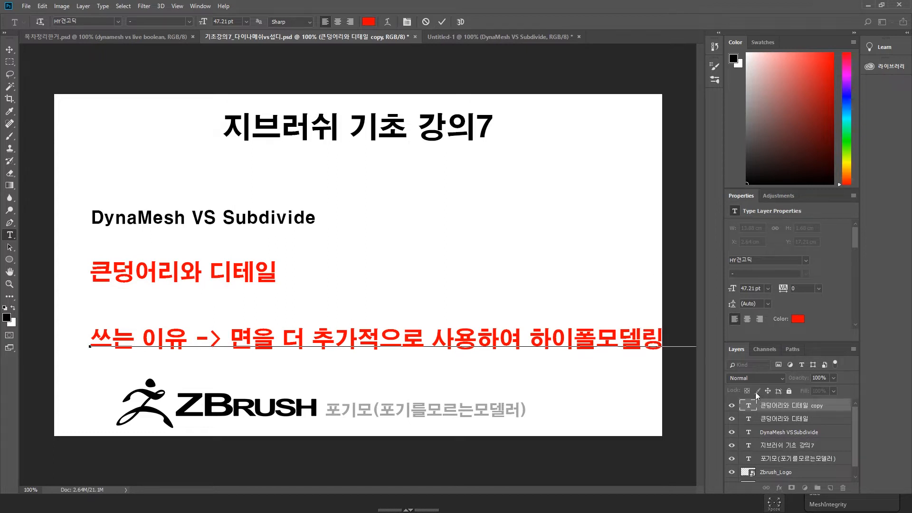
Step: Scale the long red text line to about 82% so it fits the canvas, and move it slightly up
click(9, 50)
alt+scroll(672, 307, down, 4)
key(ctrl+t)
key(ctrl+r)
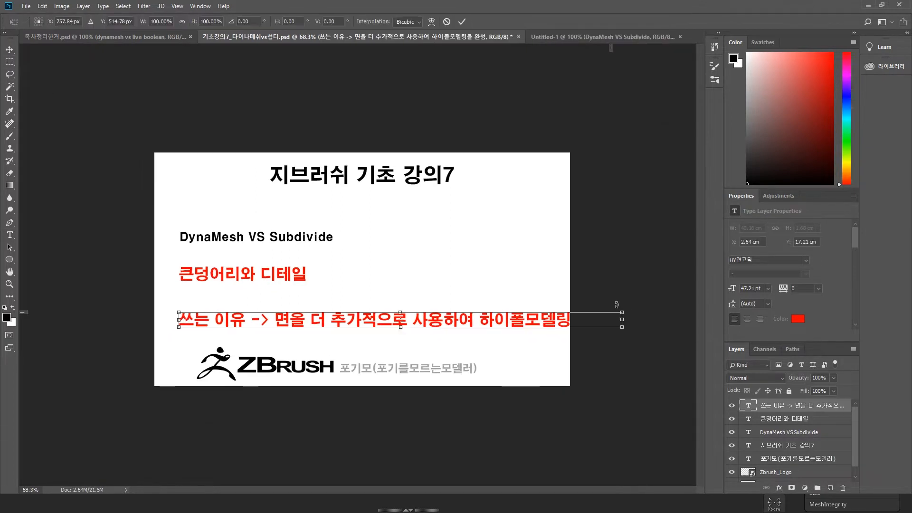
drag(620, 310, 544, 314)
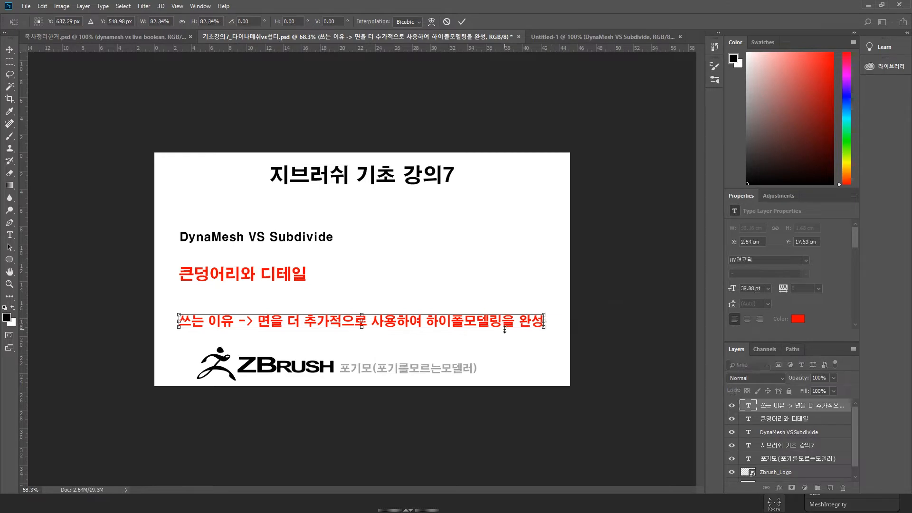
key(Return)
key(ctrl+1)
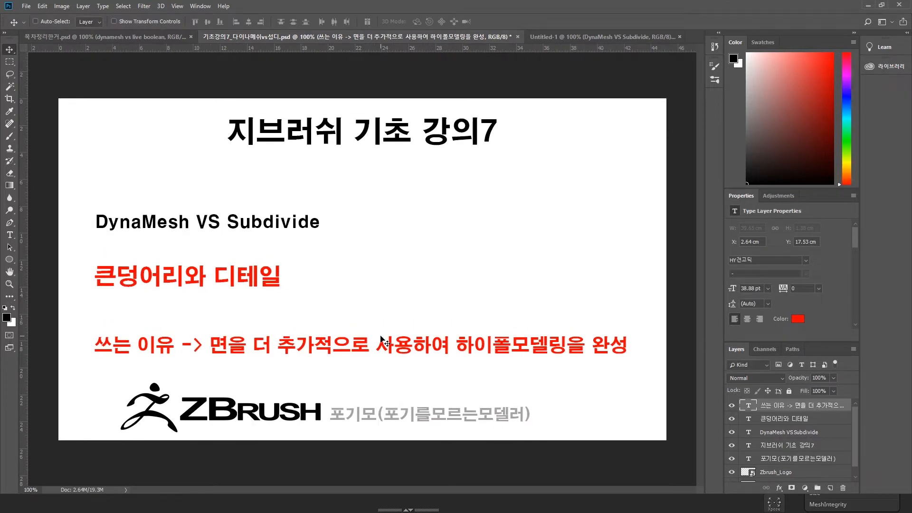
drag(381, 340, 381, 330)
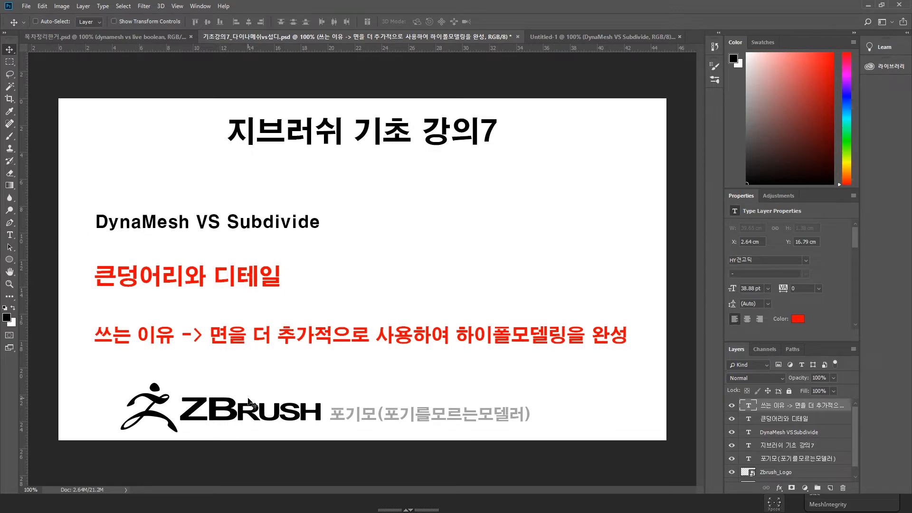
Step: Switch to ZBrush and open the DemoHead.ZPR project from LightBox
key(super)
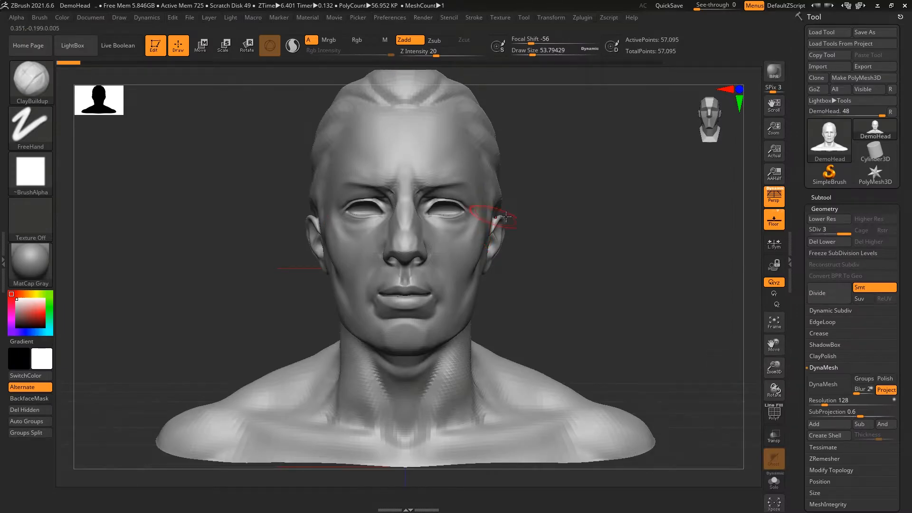
key(alt+Tab)
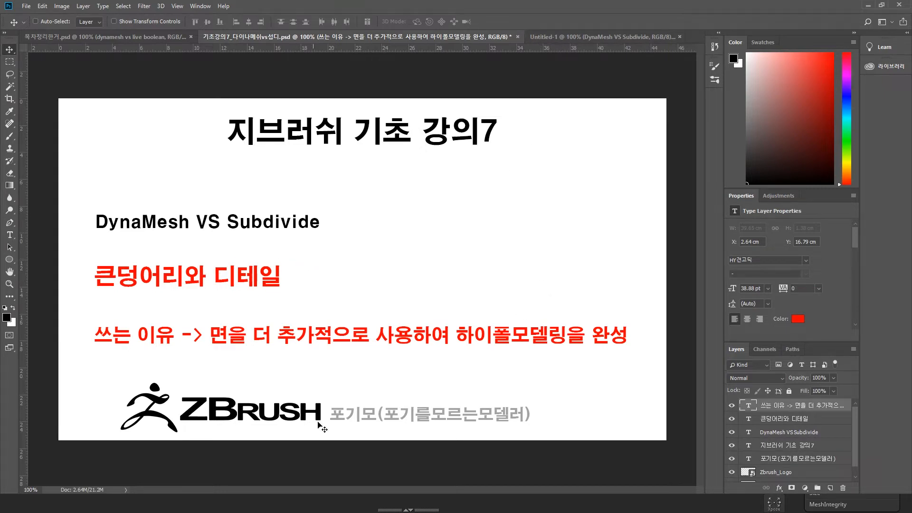
key(super)
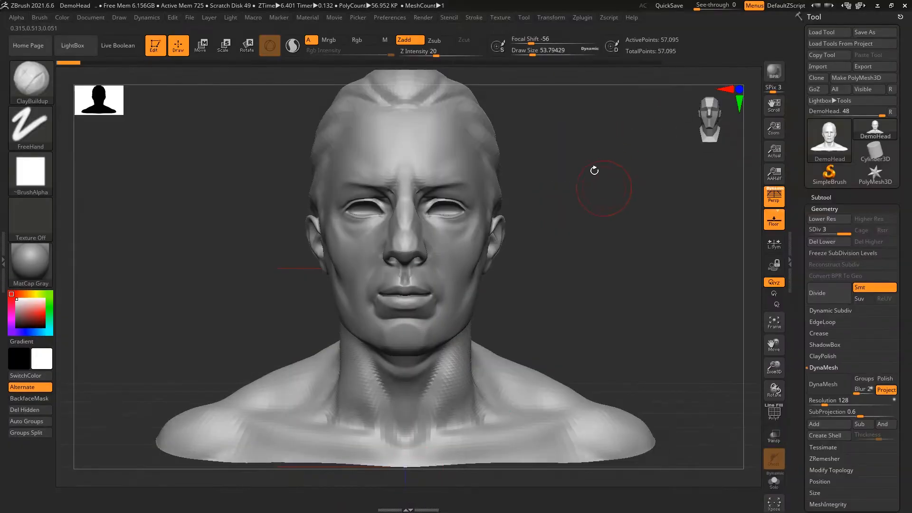
alt+drag(595, 170, 575, 156)
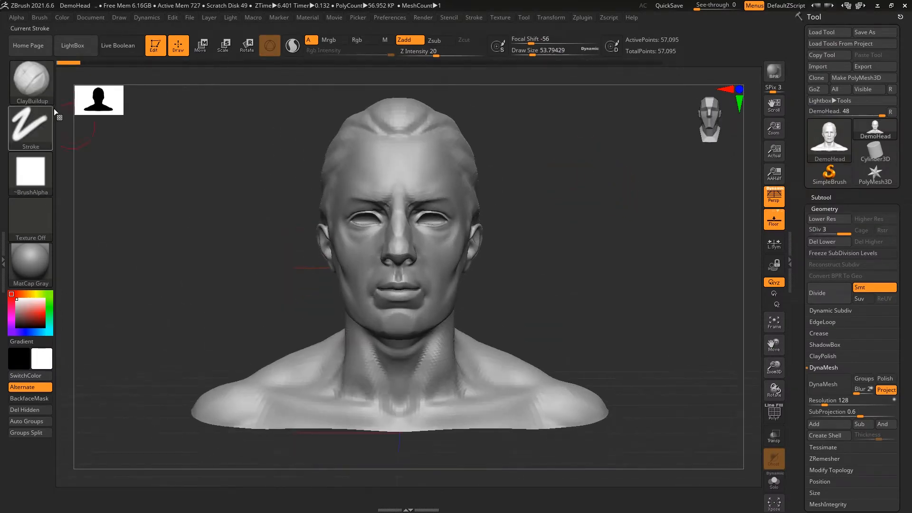
click(74, 47)
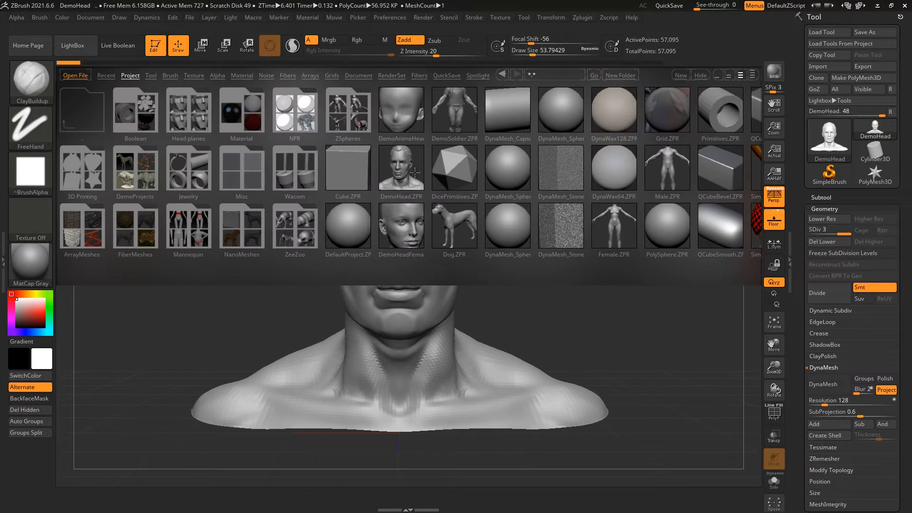
double_click(414, 182)
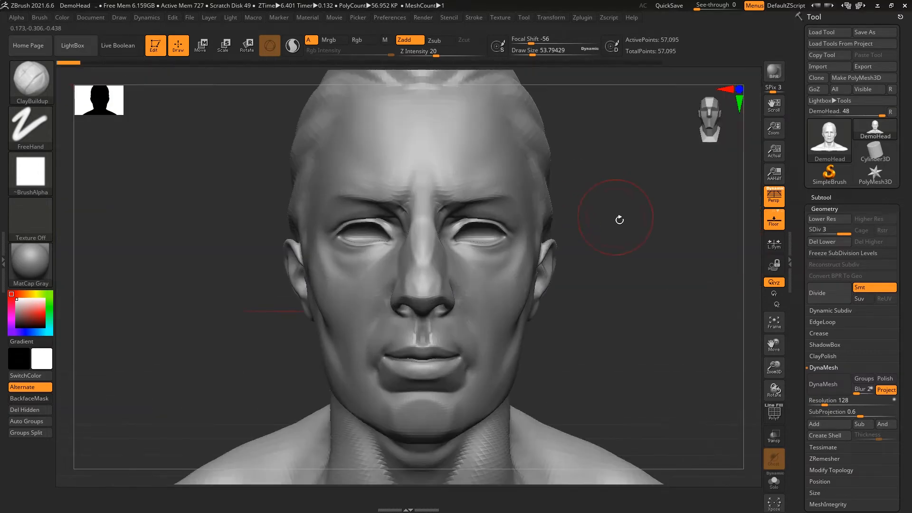
alt+drag(597, 202, 610, 212)
alt+drag(670, 244, 619, 159)
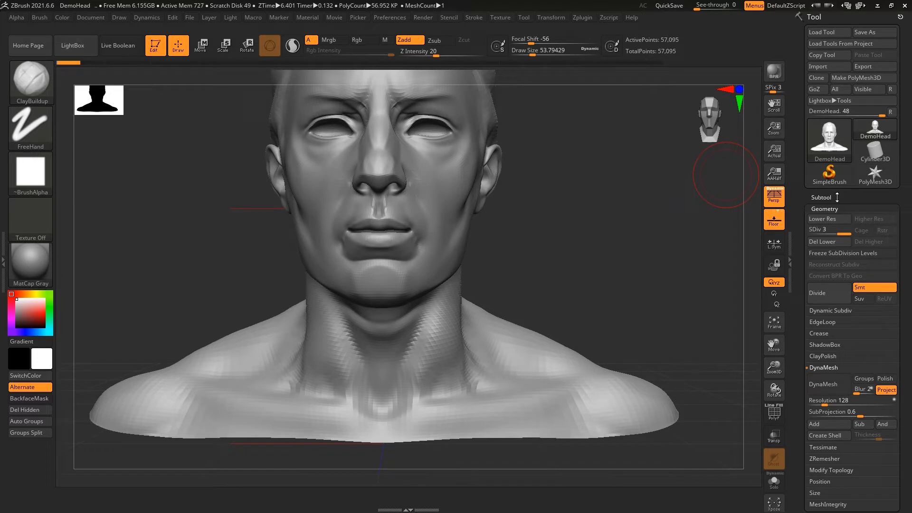
Step: Collapse the DynaMesh settings within the Geometry options and frame the whole bust
click(832, 209)
click(832, 209)
key(f)
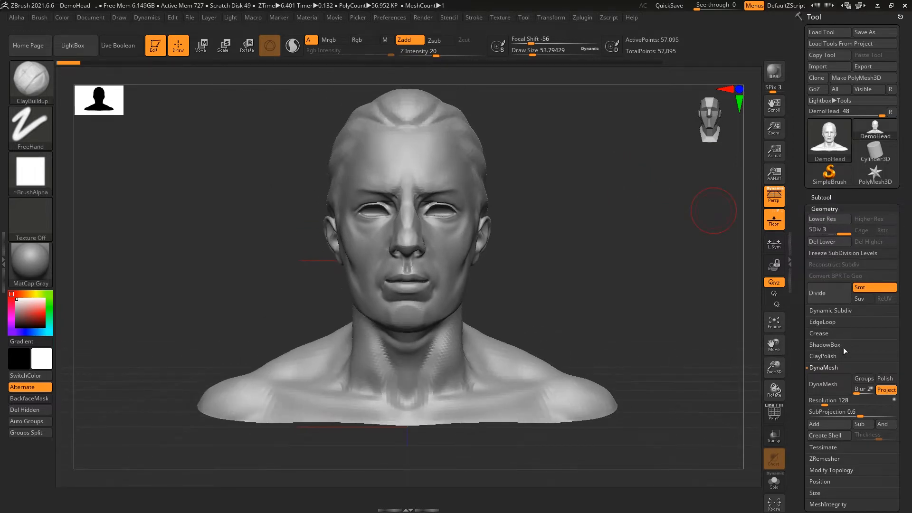
click(831, 209)
click(831, 209)
mouse_move(905, 310)
mouse_down()
mouse_move(903, 251)
mouse_move(904, 318)
mouse_up()
click(886, 311)
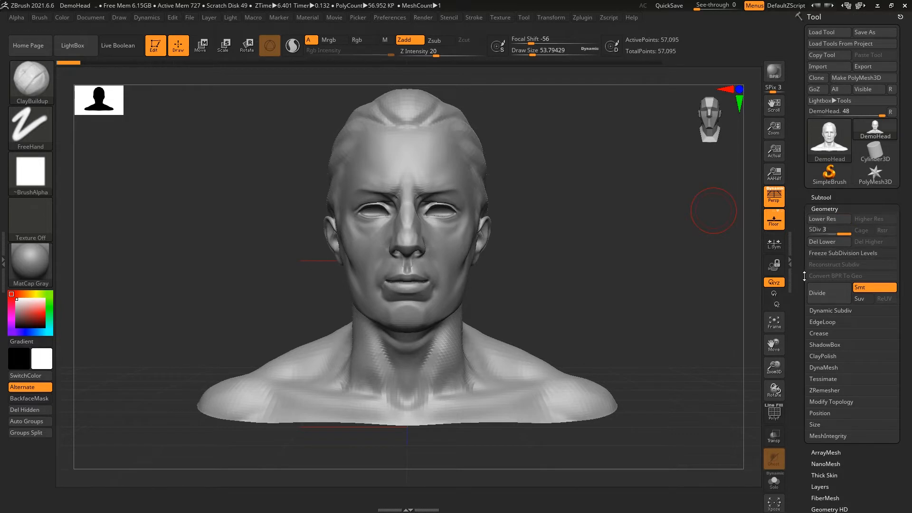
Step: Divide the head mesh by one more subdivision level and display its polygon wireframe
ctrl+right_drag(606, 185, 679, 224)
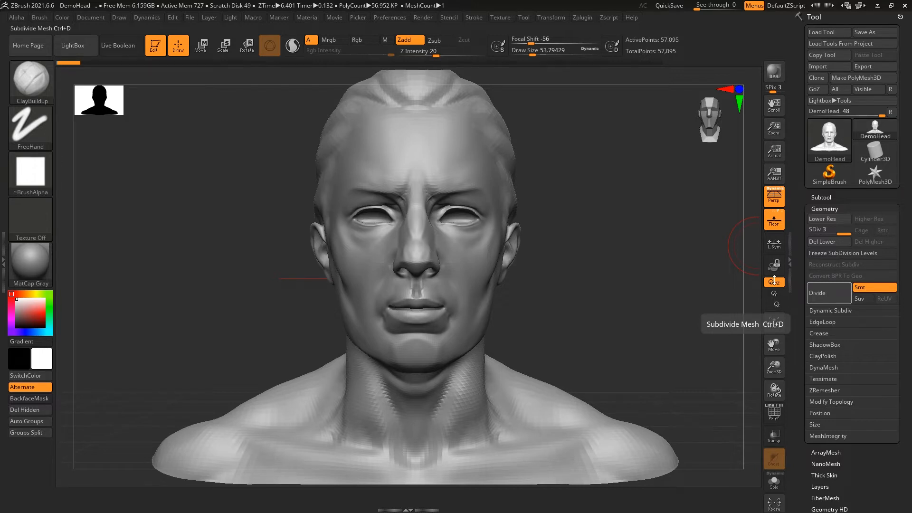
ctrl+right_drag(599, 191, 642, 217)
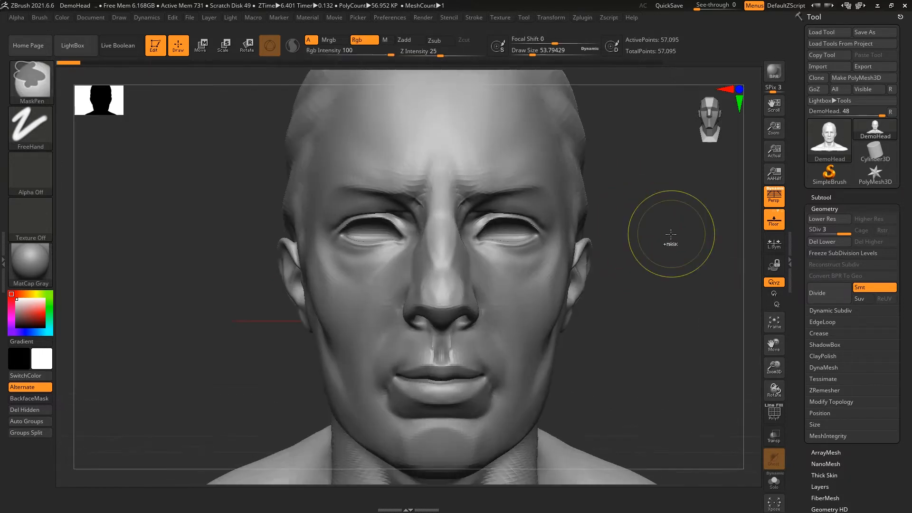
key(ctrl+d)
ctrl+right_drag(672, 270, 709, 217)
key(shift+f)
ctrl+right_drag(692, 275, 698, 247)
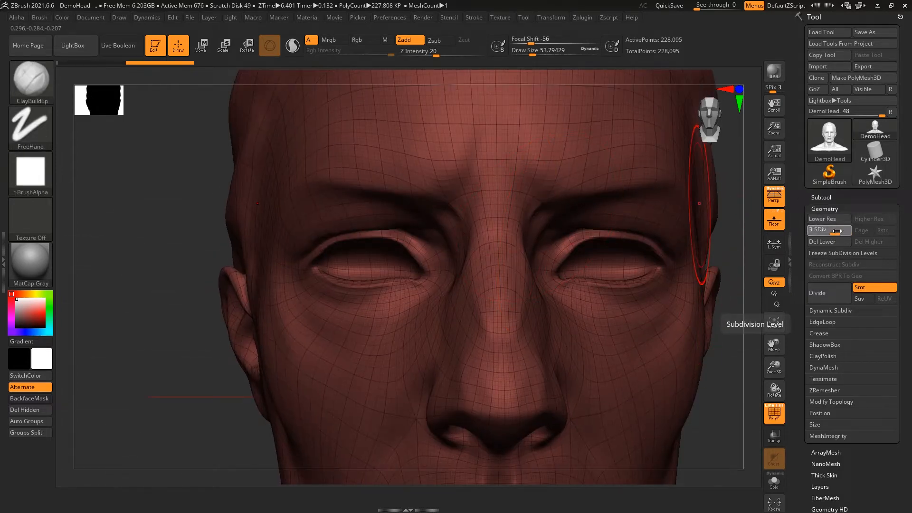
Step: Compare the wireframe density around the eyes and forehead at the lower subdivision levels and at level 4
drag(841, 231, 824, 230)
key(d)
key(d)
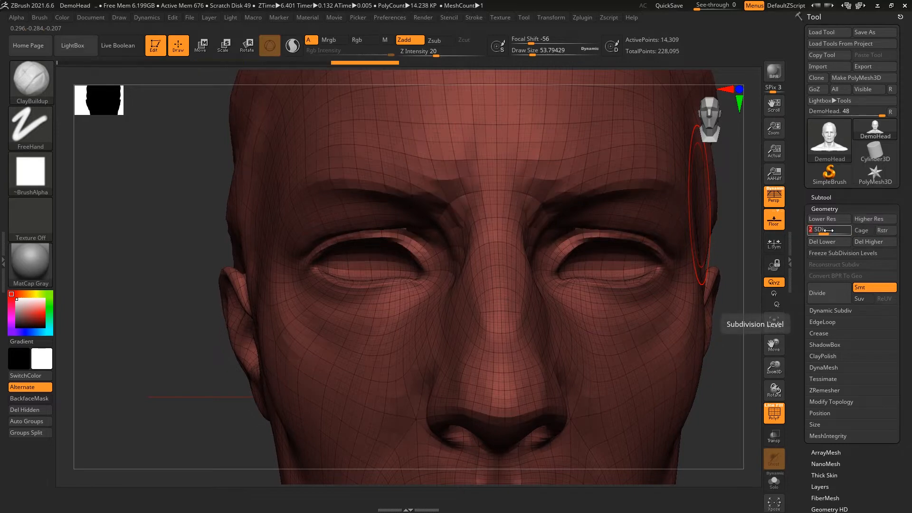
key(shift+d)
key(shift+d)
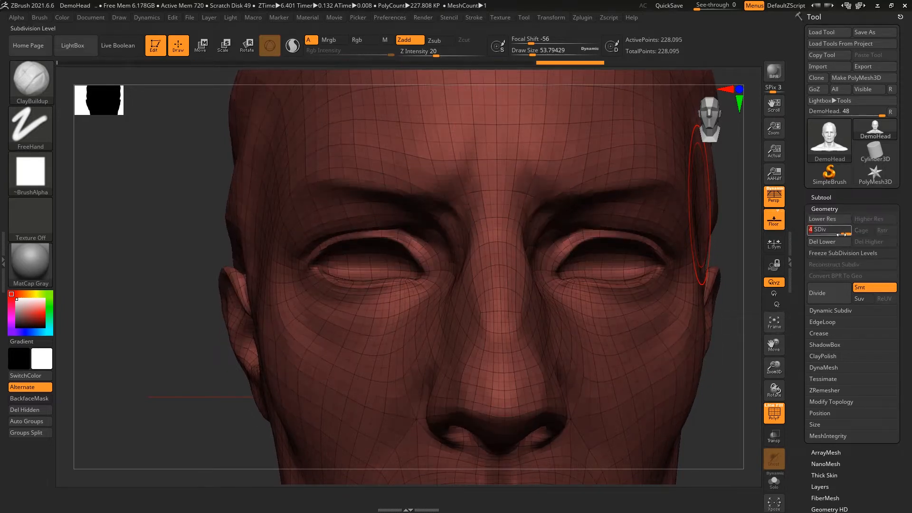
key(d)
key(d)
alt+drag(741, 299, 749, 326)
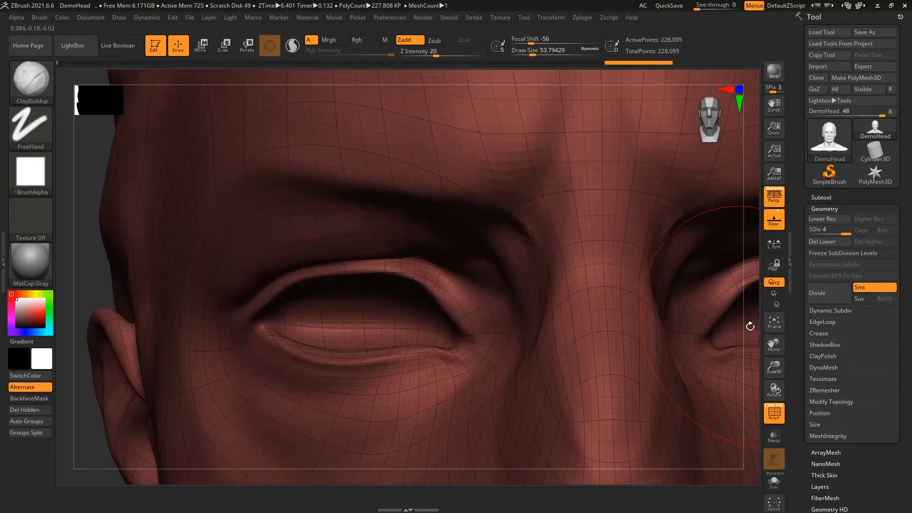
alt+drag(752, 263, 745, 387)
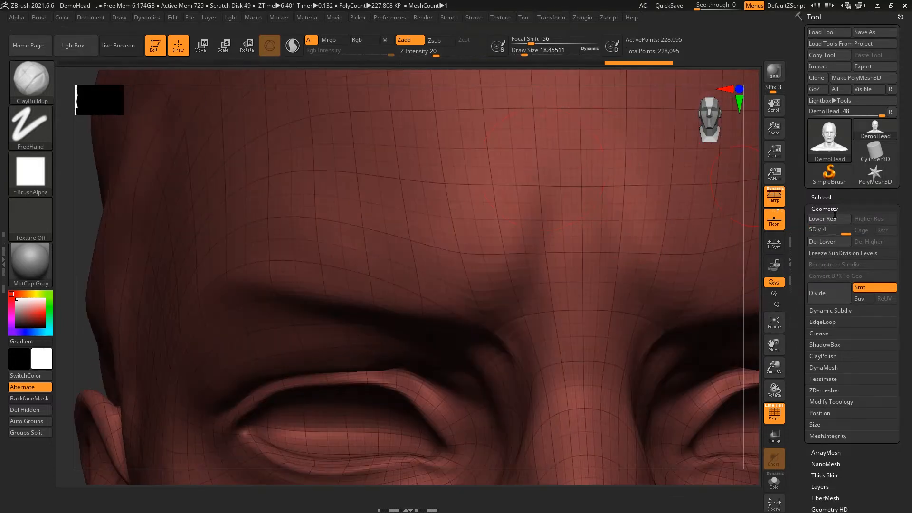
mouse_move(839, 229)
mouse_down()
mouse_move(824, 229)
mouse_move(851, 230)
mouse_up()
alt+drag(755, 272, 702, 207)
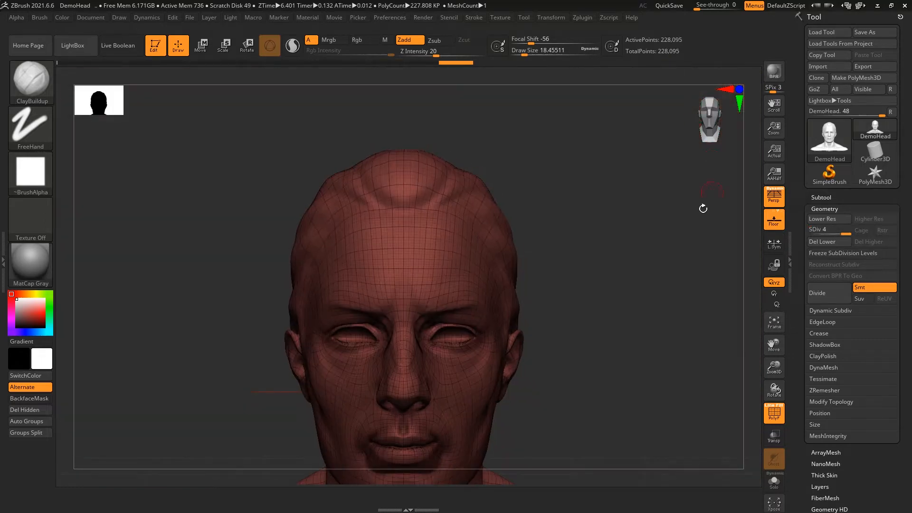
Step: Set the head's subdivision level to 1 with the forehead in view, and switch to the Snipping Tool
drag(824, 230, 808, 230)
alt+drag(666, 218, 696, 251)
key(super)
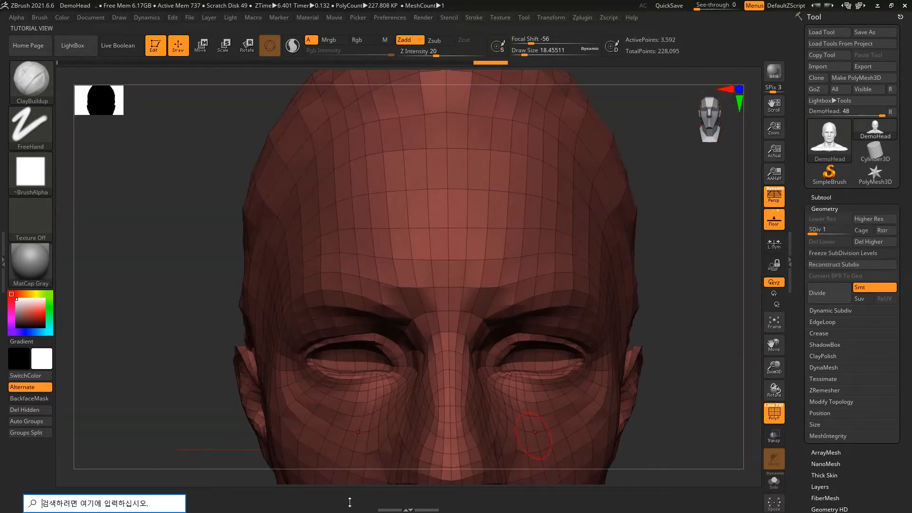
click(350, 503)
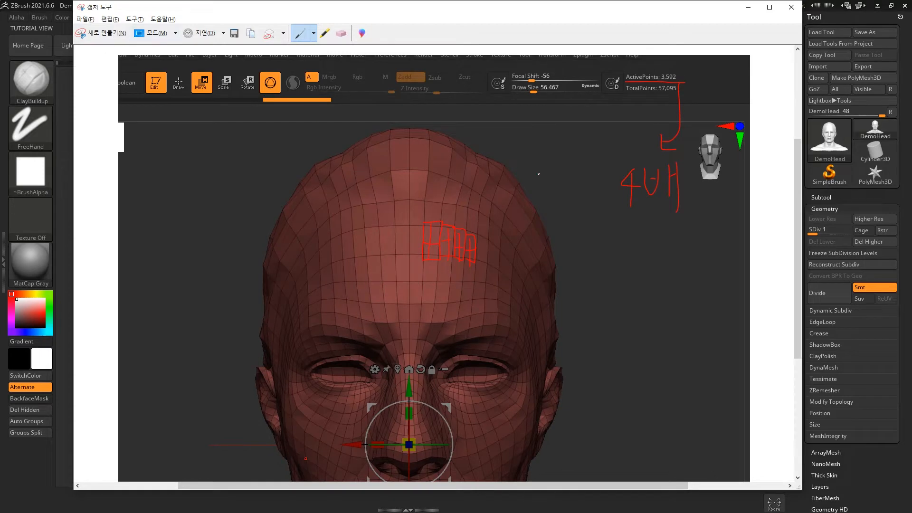
Step: Look over the earlier annotated capture, and take a new rectangular snip of the head's wireframe
scroll(531, 150, up, 3)
scroll(557, 218, down, 2)
scroll(457, 283, up, 4)
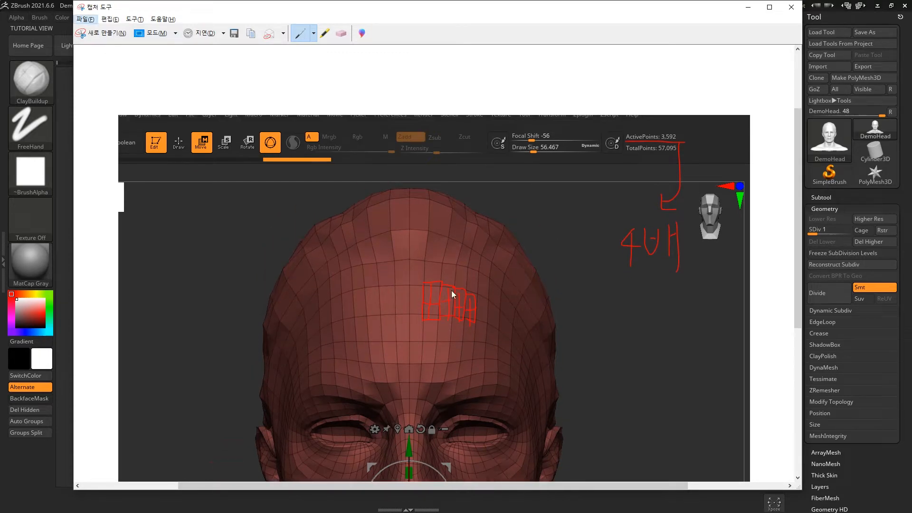
scroll(451, 293, down, 2)
click(97, 36)
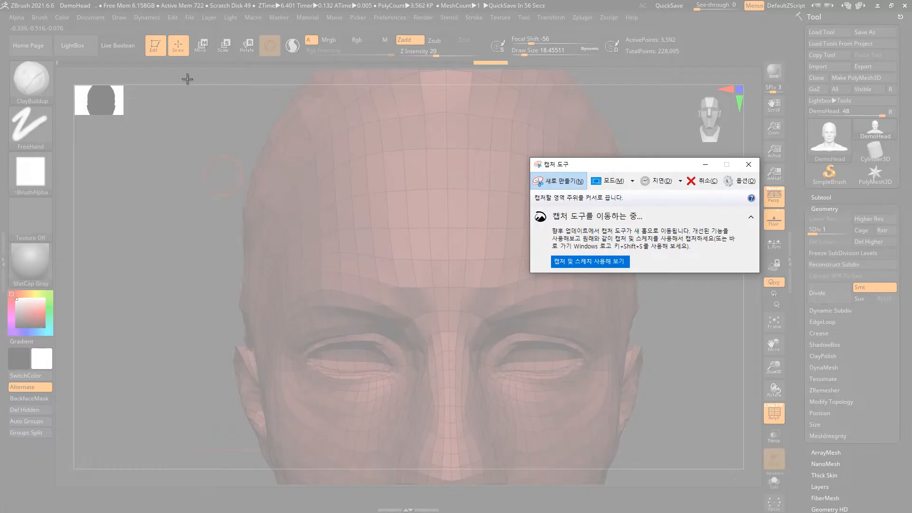
drag(187, 79, 725, 447)
Step: Outline forehead polygons on the snip in red pen, split them into four, write "X4" beside the head, and minimise the Snipping Tool
scroll(480, 259, up, 2)
scroll(480, 258, down, 1)
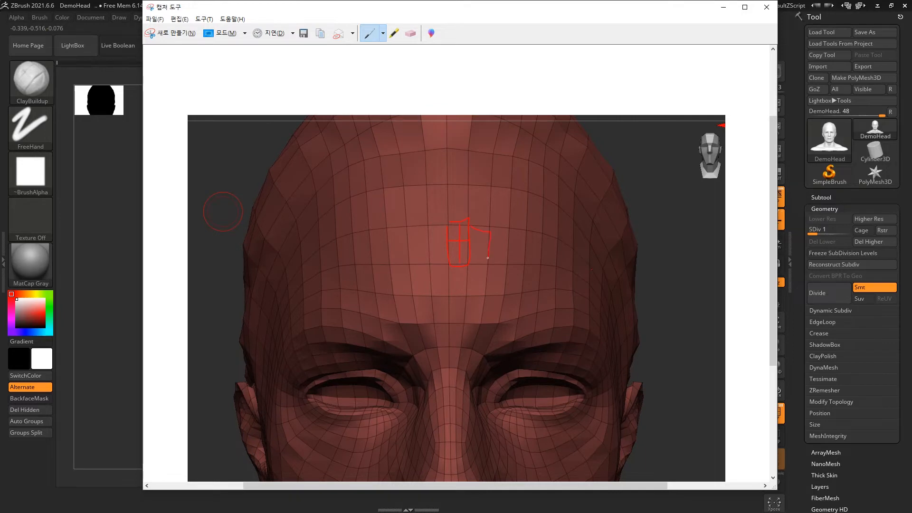
drag(480, 232, 482, 260)
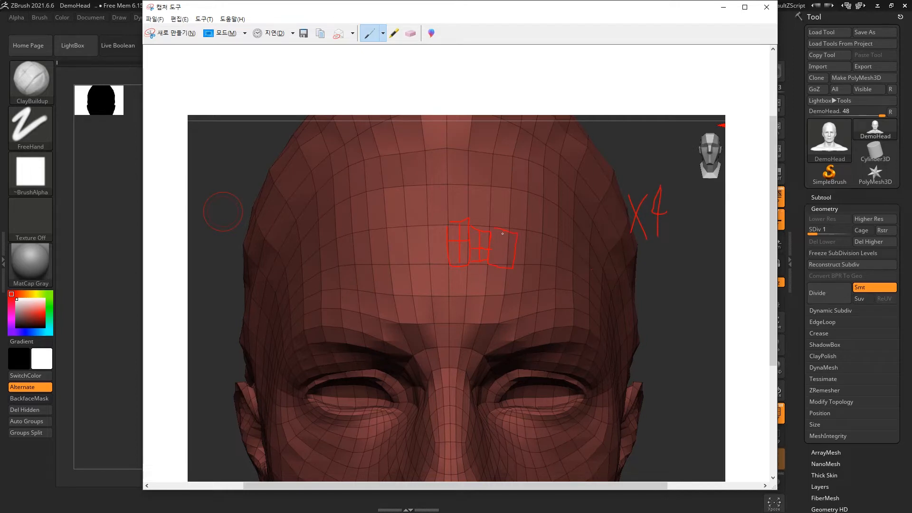
click(723, 6)
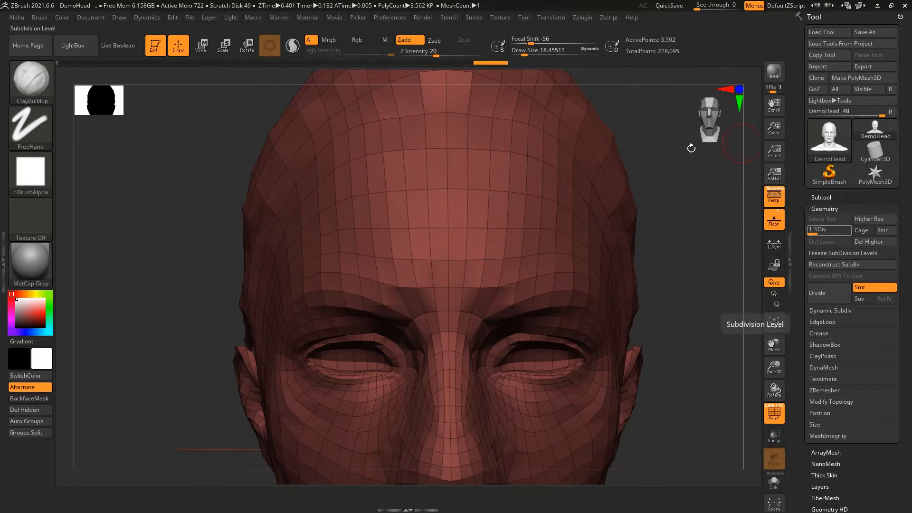
Step: Raise the head's subdivision level from 1 through 2 to 4, and hide the polygon wireframe with the forehead in view
drag(813, 230, 823, 229)
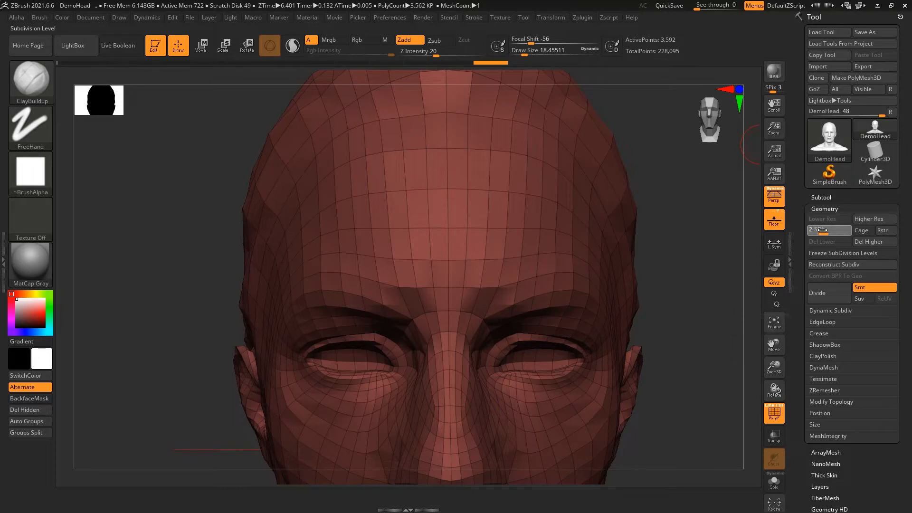
drag(824, 230, 845, 231)
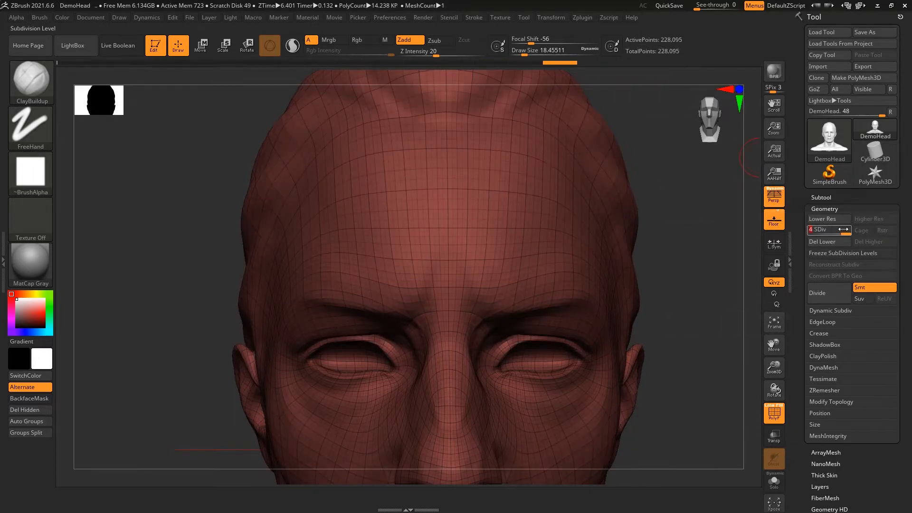
drag(651, 252, 606, 272)
key(shift+f)
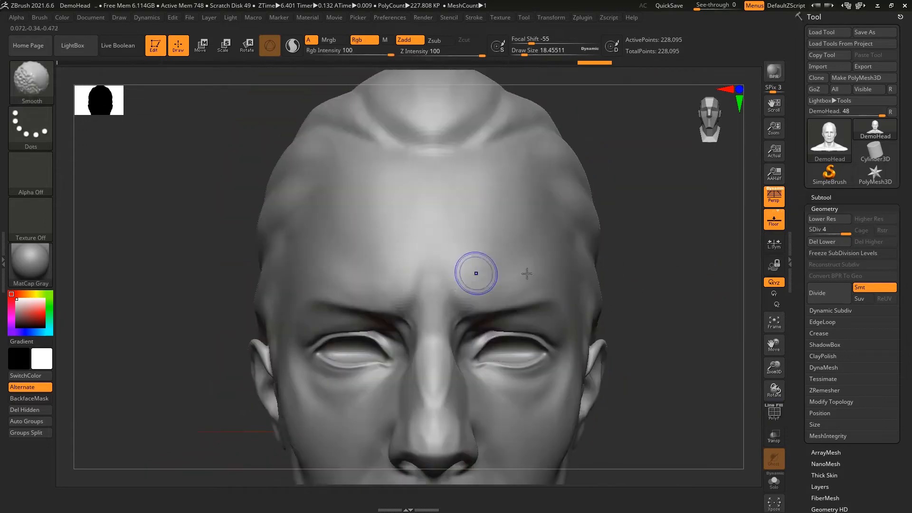
alt+right_drag(527, 273, 519, 247)
key(shift+f)
key(shift+f)
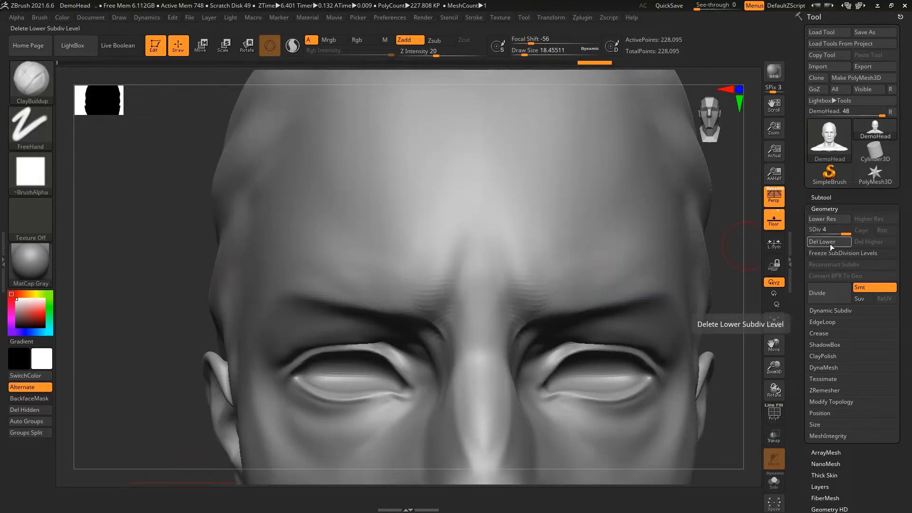
Step: Delete the head's lower subdivision levels and display the dense wireframe close up around the brow
click(830, 244)
key(shift+f)
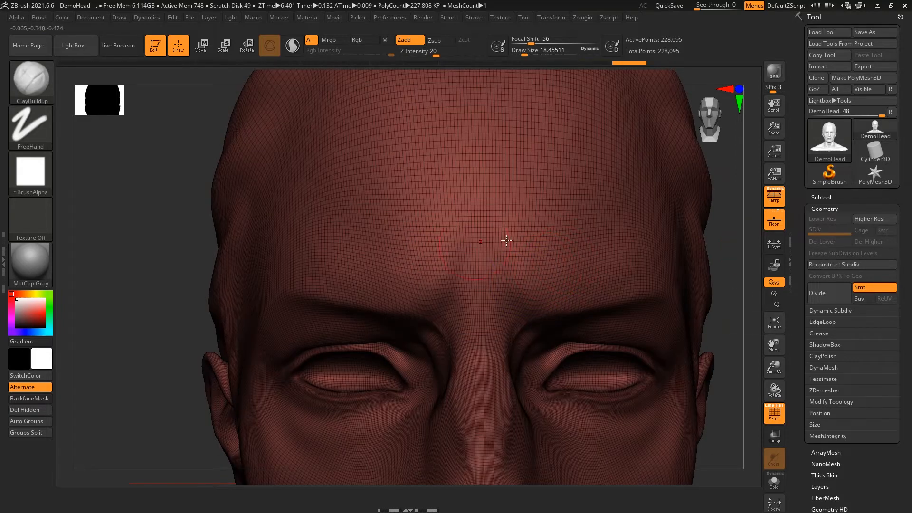
alt+drag(737, 284, 637, 292)
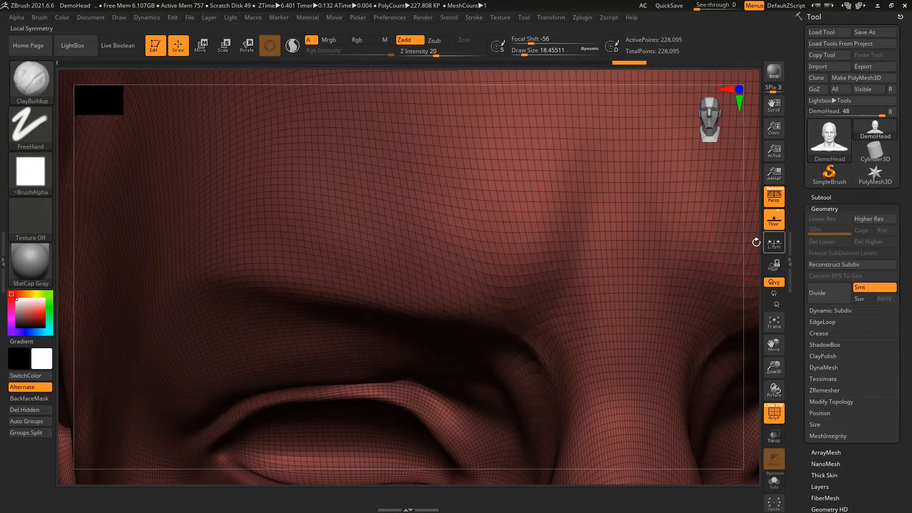
Step: Undo the deletion of the lower subdivision levels and switch the head between level 1 and level 4
key(ctrl+z)
click(813, 231)
click(846, 232)
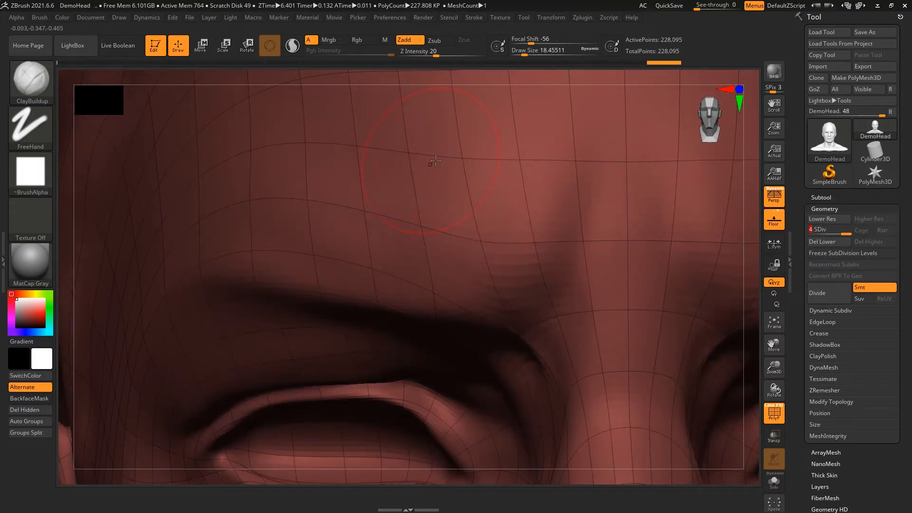
Step: Delete the lower subdivision levels once more and look over the wireframe across the brow and eyes
click(823, 241)
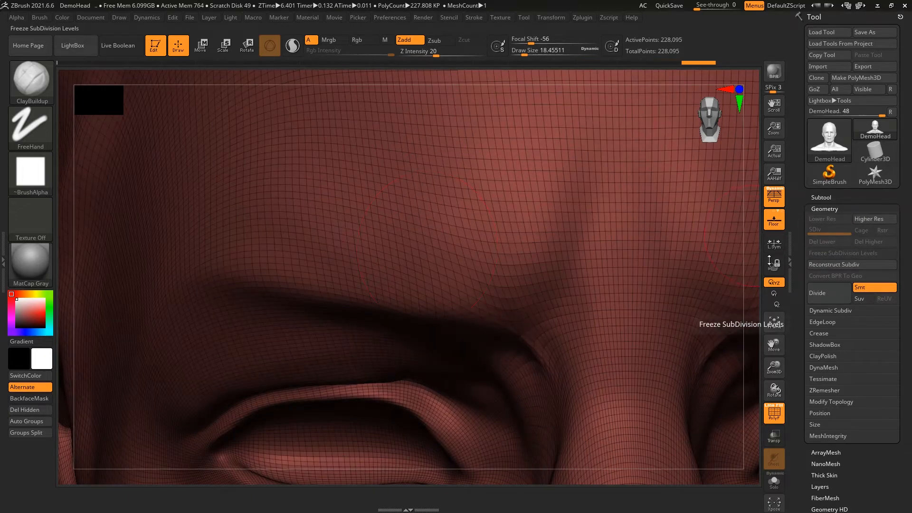
key(f)
alt+drag(692, 178, 755, 261)
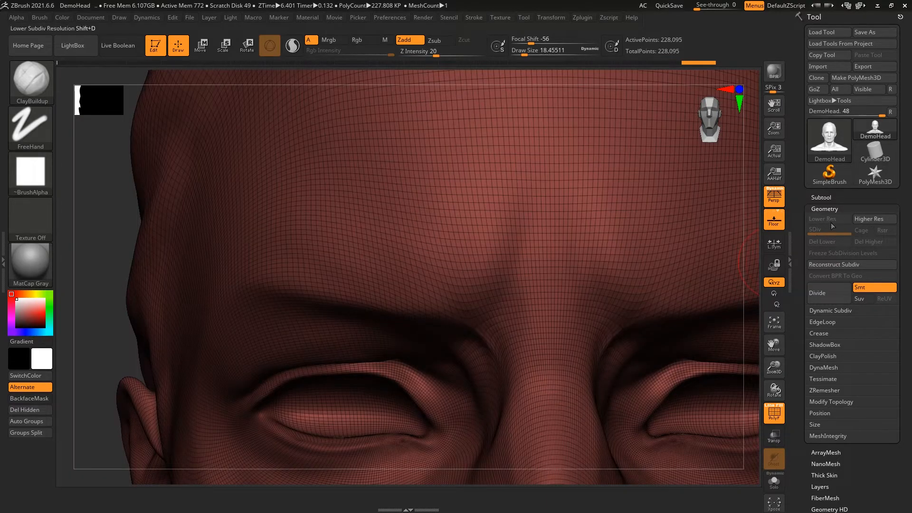
Step: Reduce the brush draw size to 7.4673 and inspect the dense wireframe across the forehead
key(s)
drag(749, 260, 744, 277)
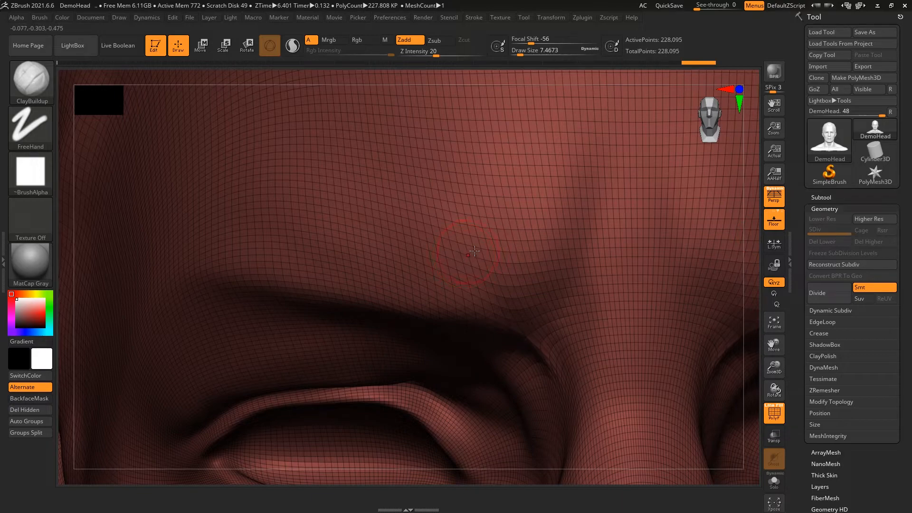
alt+drag(758, 234, 730, 207)
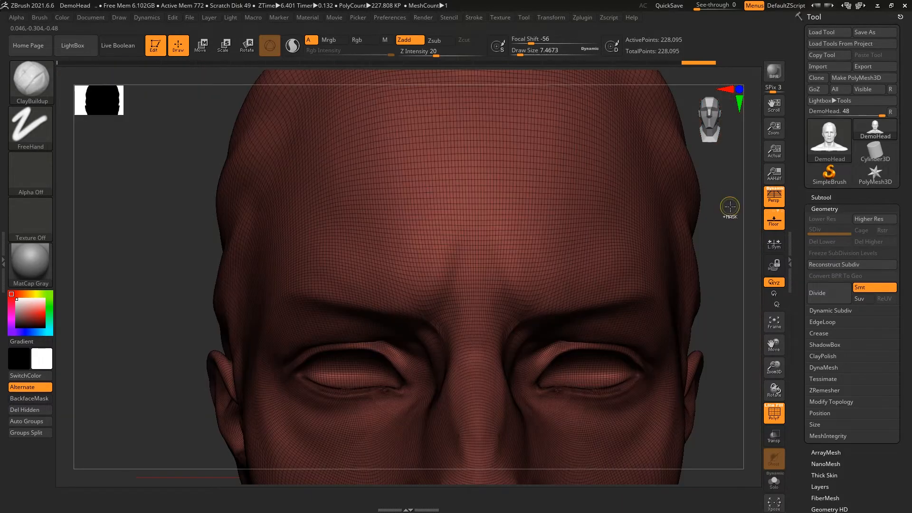
Step: Undo the repeated deletion of the lower levels and hide the wireframe with the whole face in view
key(ctrl+z)
alt+drag(735, 277, 698, 217)
key(shift+f)
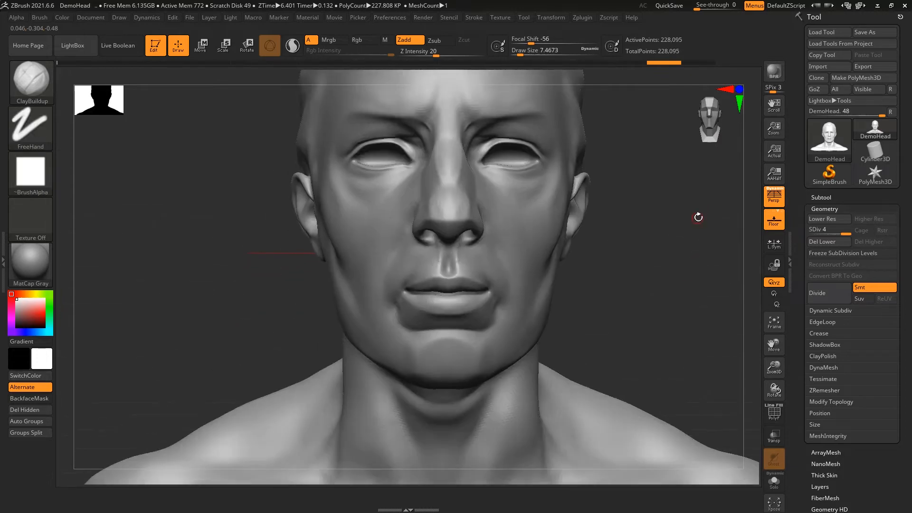
Step: Run the framed head's subdivision level between 1 and 4 to compare the smoothness of the face and neck
key(f)
mouse_move(844, 233)
mouse_down()
mouse_move(810, 232)
mouse_move(848, 232)
mouse_up()
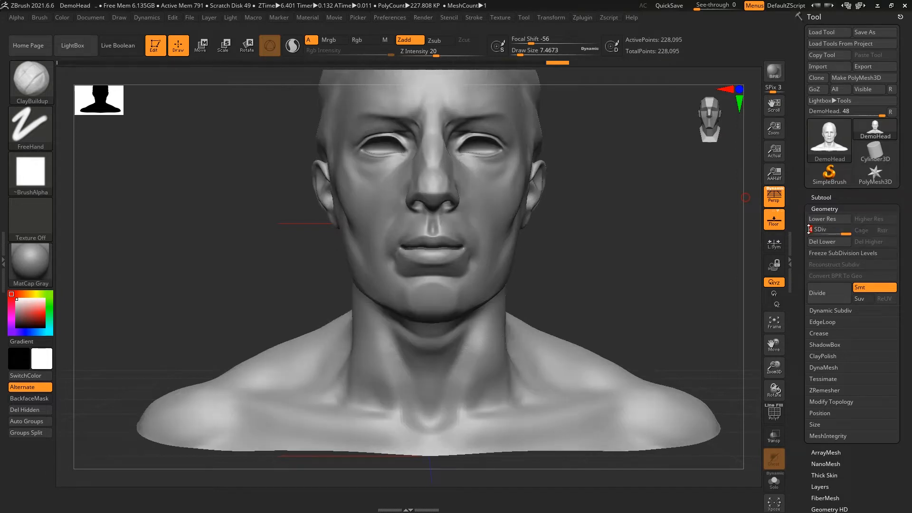
click(844, 413)
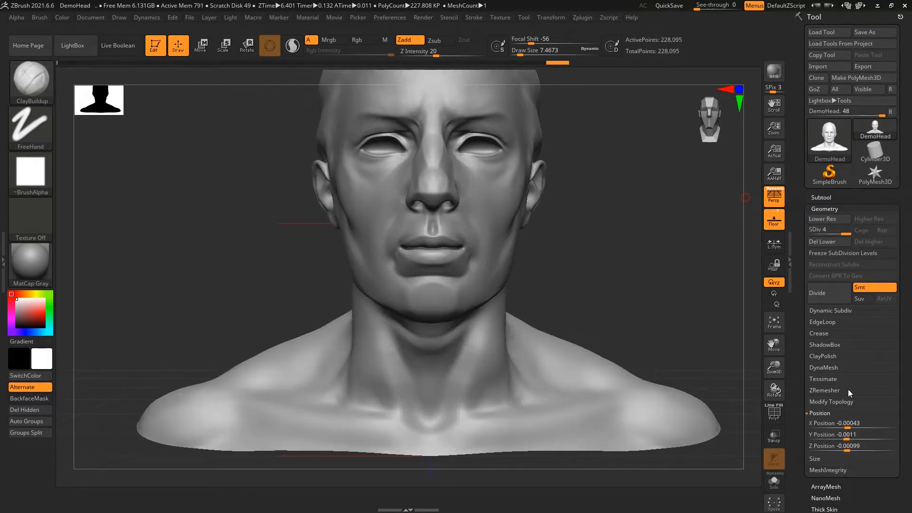
click(837, 412)
mouse_move(844, 232)
mouse_down()
mouse_move(810, 233)
mouse_move(848, 233)
mouse_up()
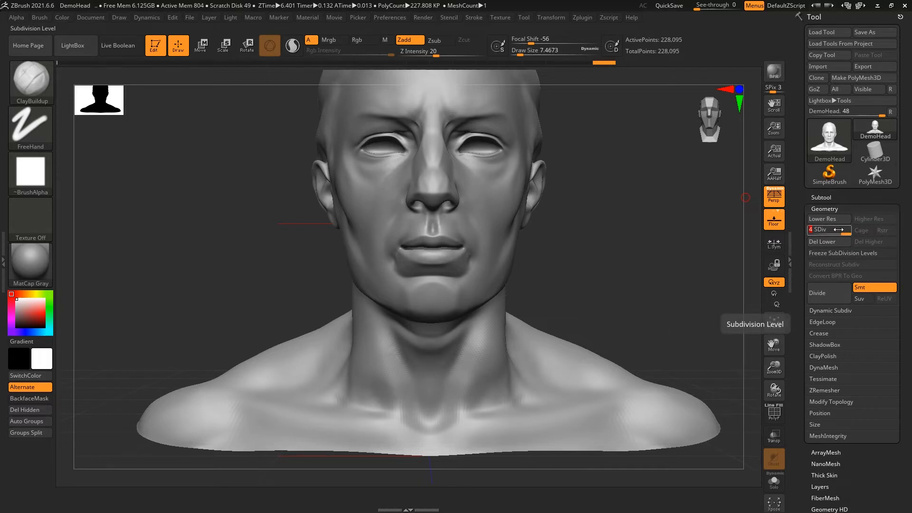
alt+drag(636, 161, 677, 266)
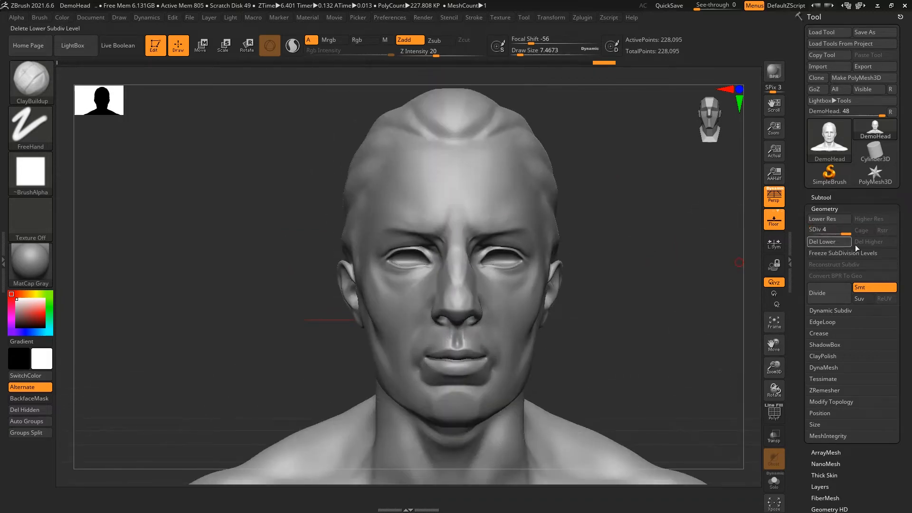
alt+drag(742, 253, 740, 211)
drag(813, 229, 844, 230)
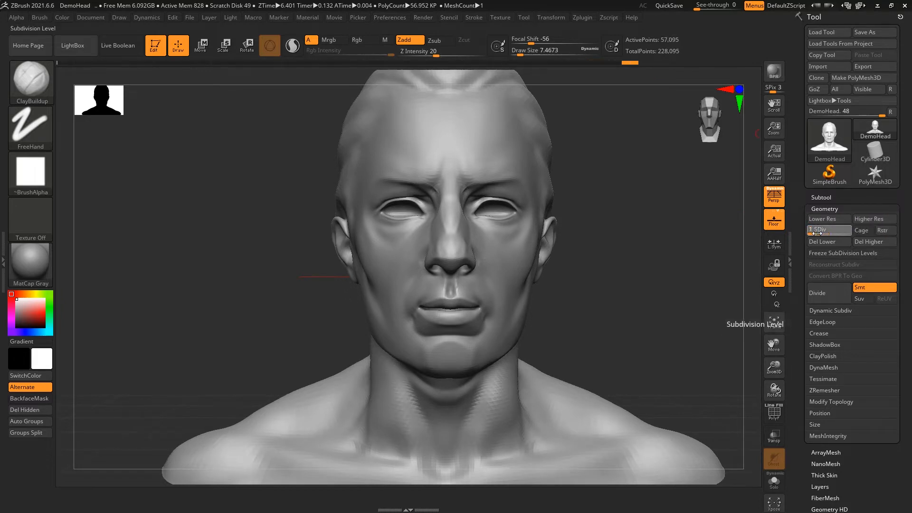
drag(843, 230, 839, 233)
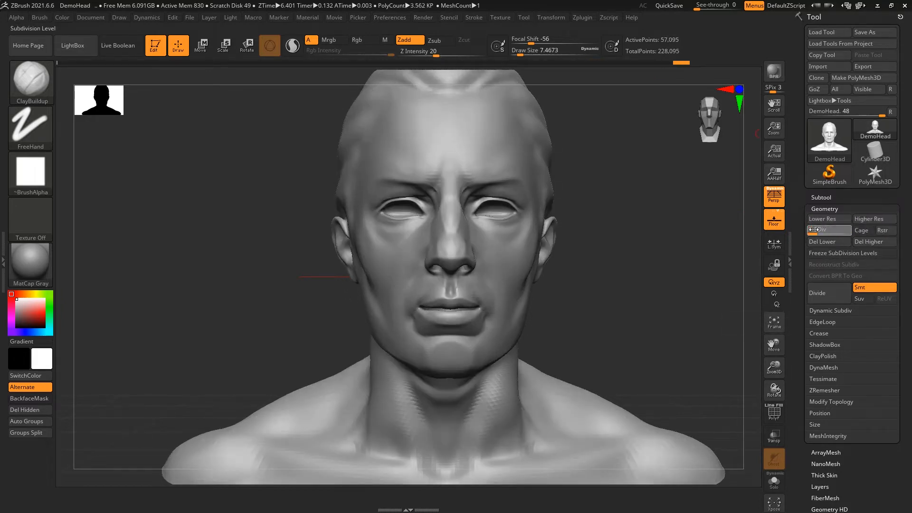
Step: Divide the head mesh to subdivision level 5 and step back and forth between levels 4 and 5
click(834, 297)
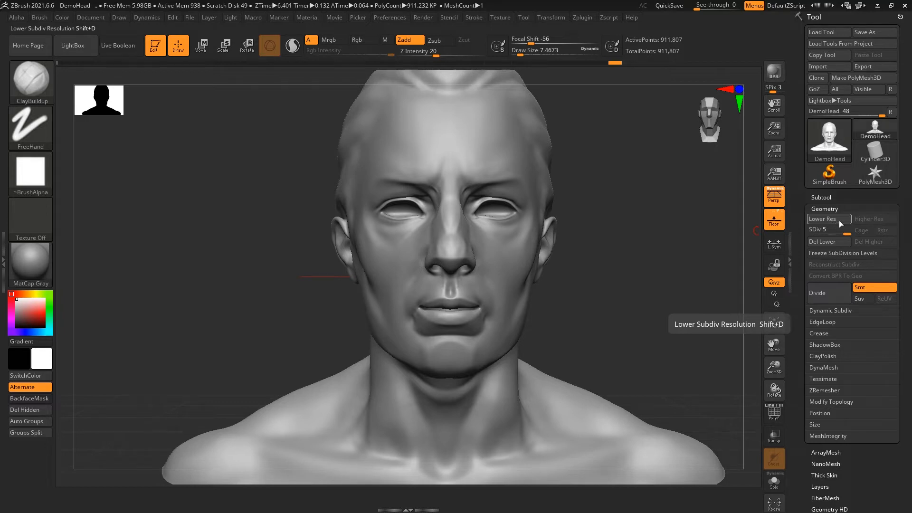
click(849, 220)
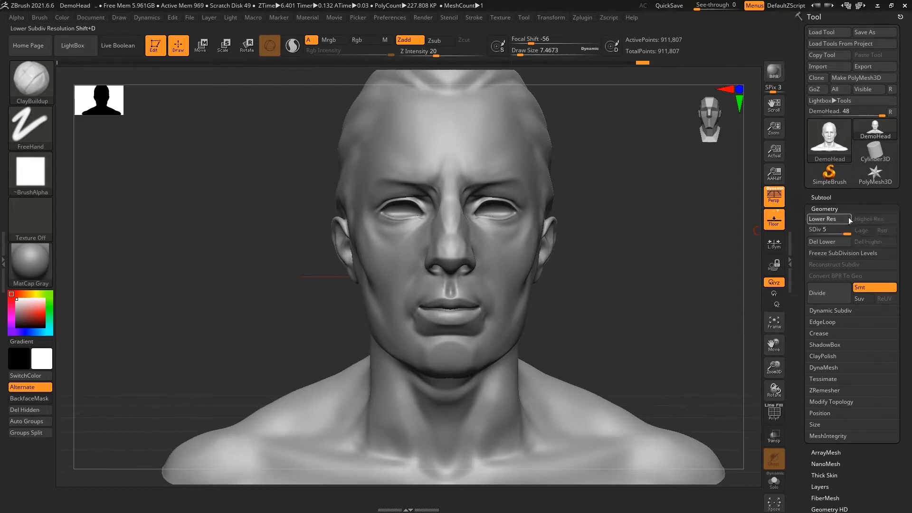
click(862, 219)
click(844, 220)
click(863, 220)
click(863, 219)
click(840, 220)
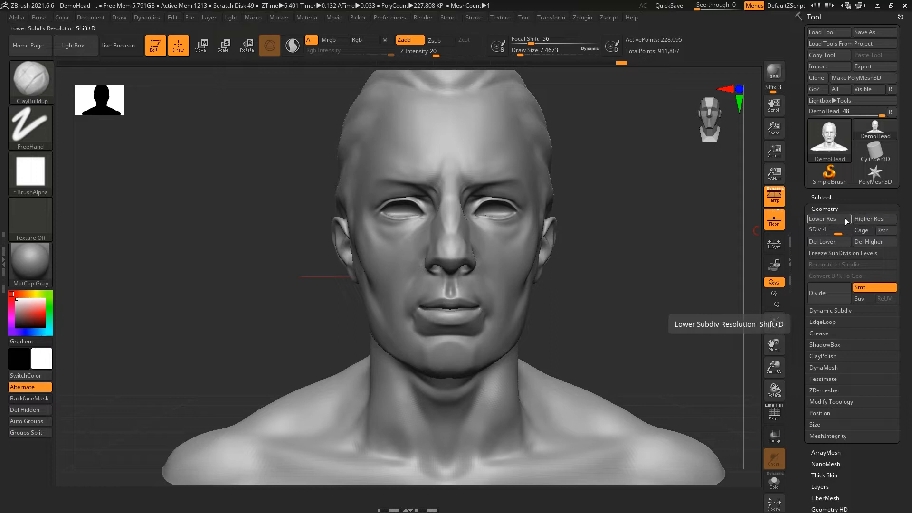
Step: Step the head down to subdivision level 3, return to level 4, and show the help note for Higher Subdivision Resolution
click(844, 218)
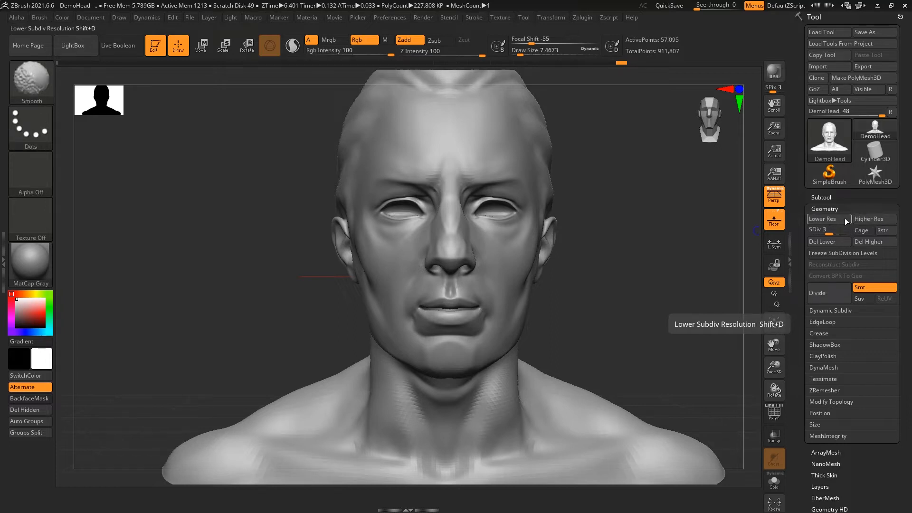
key(ctrl)
key(ctrl+2)
key(shift+d)
key(ctrl+2)
key(ctrl)
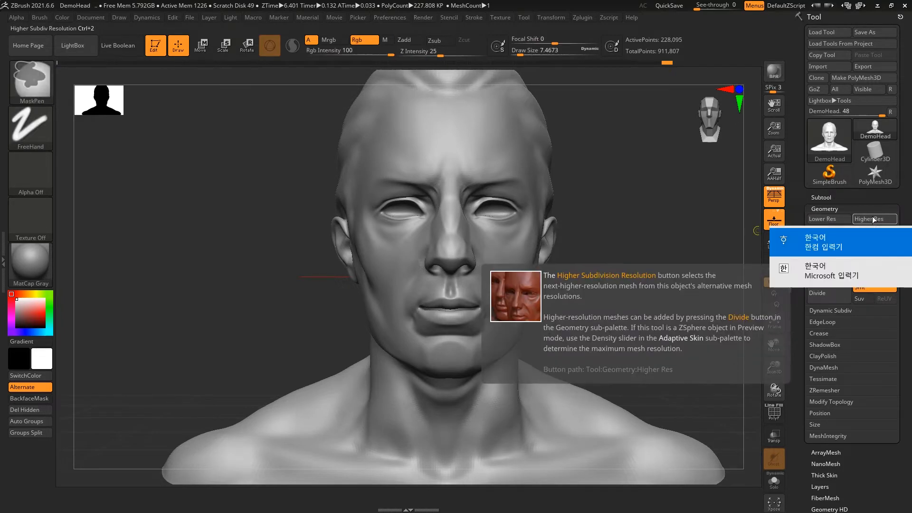
key(ctrl)
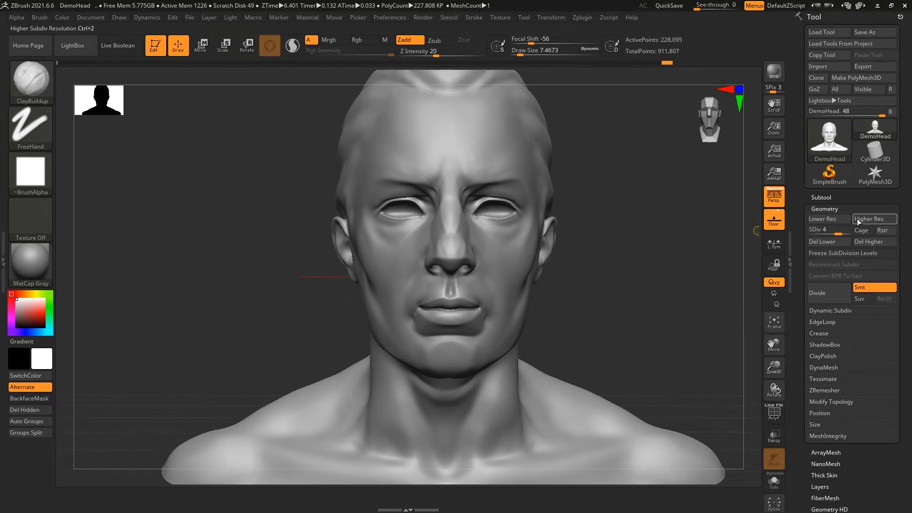
Step: Drop the head to subdivision level 3 and step it back up to level 5
key(shift)
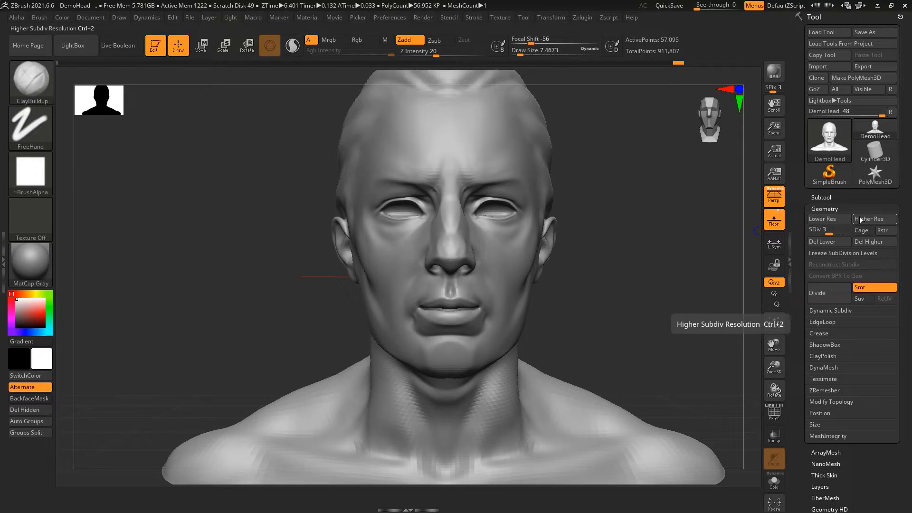
key(ctrl)
key(ctrl+2)
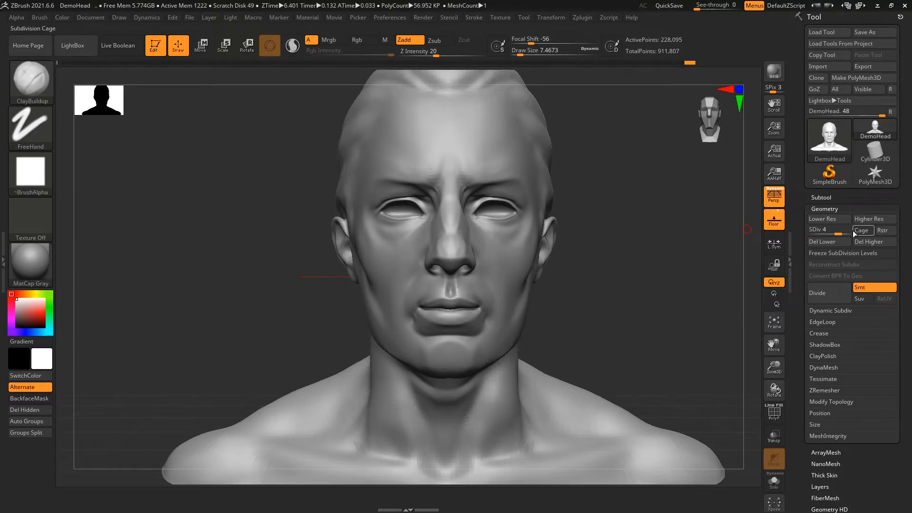
key(ctrl+2)
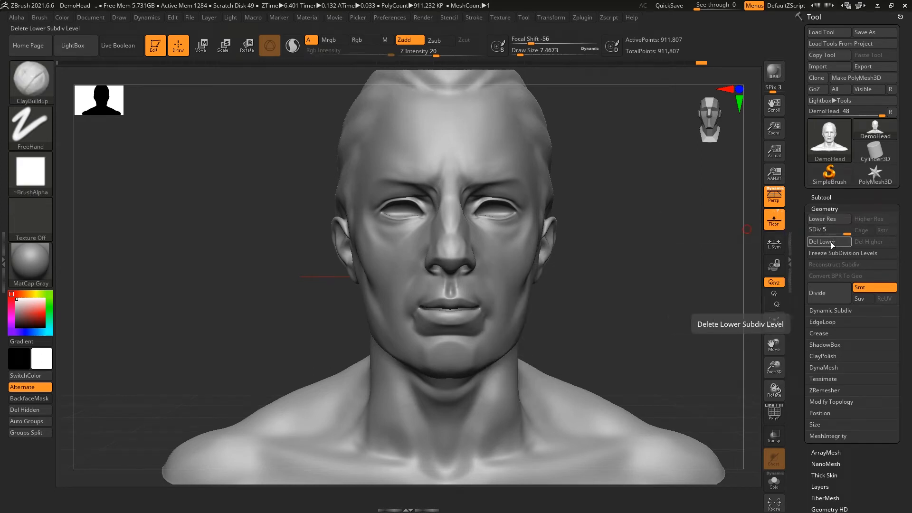
Step: Lower the head to subdivision level 4 and set it back to level 5 with the face closer in view
click(822, 218)
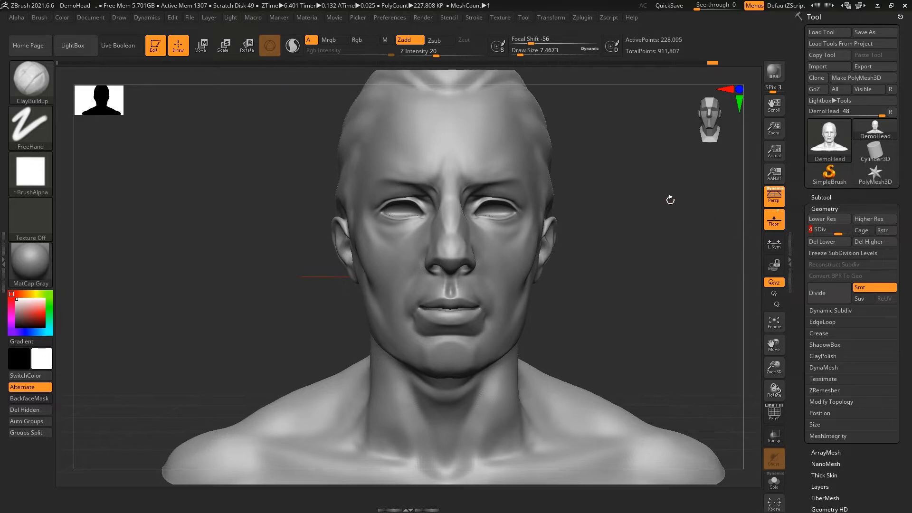
ctrl+right_drag(707, 217, 702, 223)
mouse_move(833, 232)
mouse_down()
mouse_move(804, 232)
mouse_move(845, 230)
mouse_up()
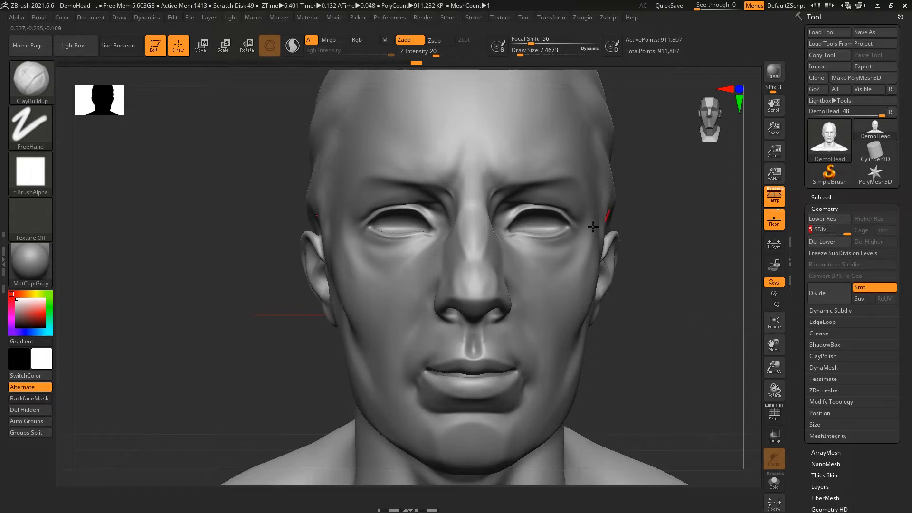
Step: Toggle the polygon wireframe and examine the eyes and nose bridge up close at subdivision level 5
key(shift+f)
alt+drag(686, 273, 671, 301)
key(shift+f)
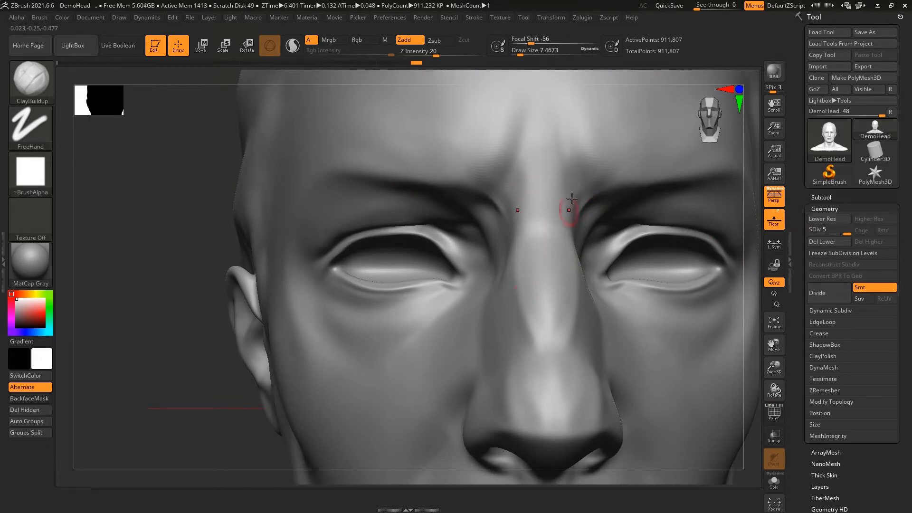
key(shift+f)
key(shift+f)
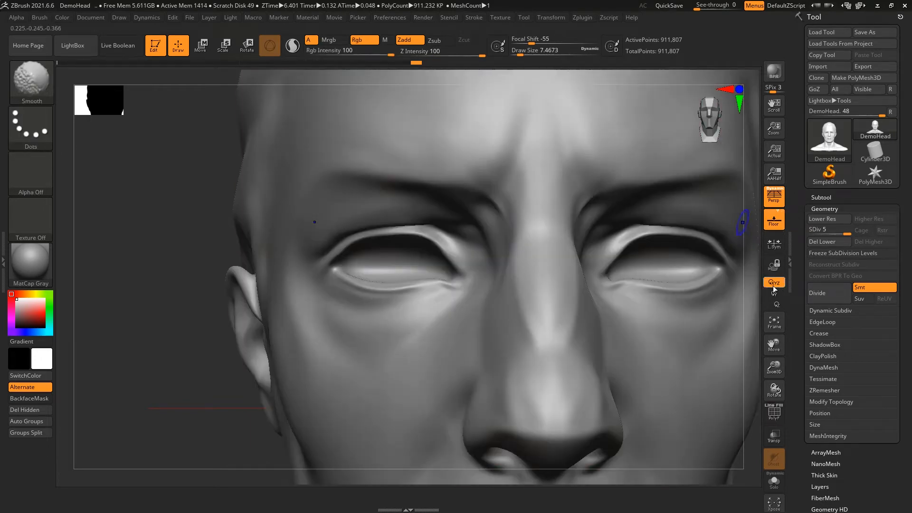
drag(753, 271, 740, 284)
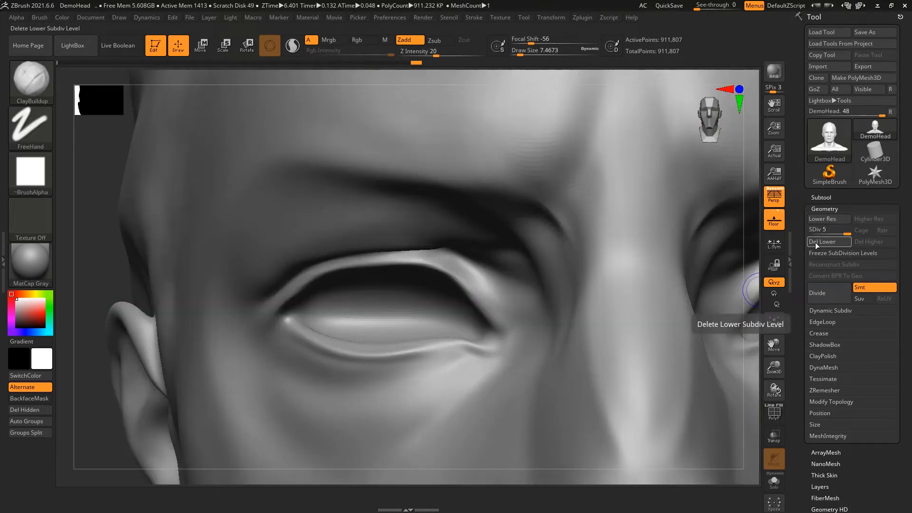
Step: Delete the subdivision levels below level 5, examine the eye's wireframe, and undo the deletion
click(816, 243)
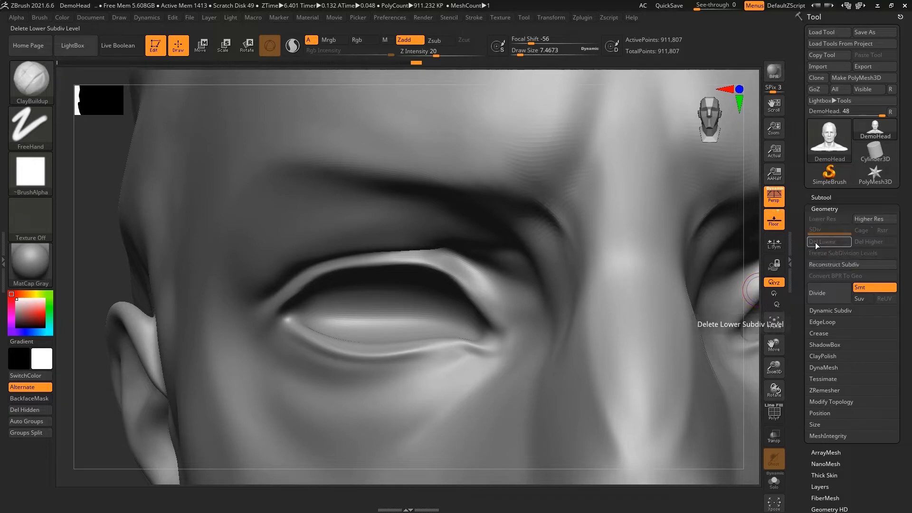
key(f)
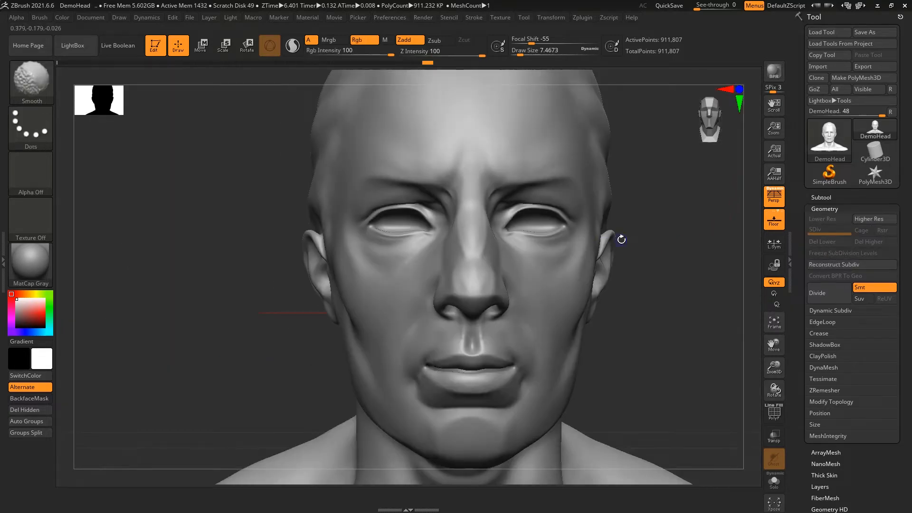
key(shift+f)
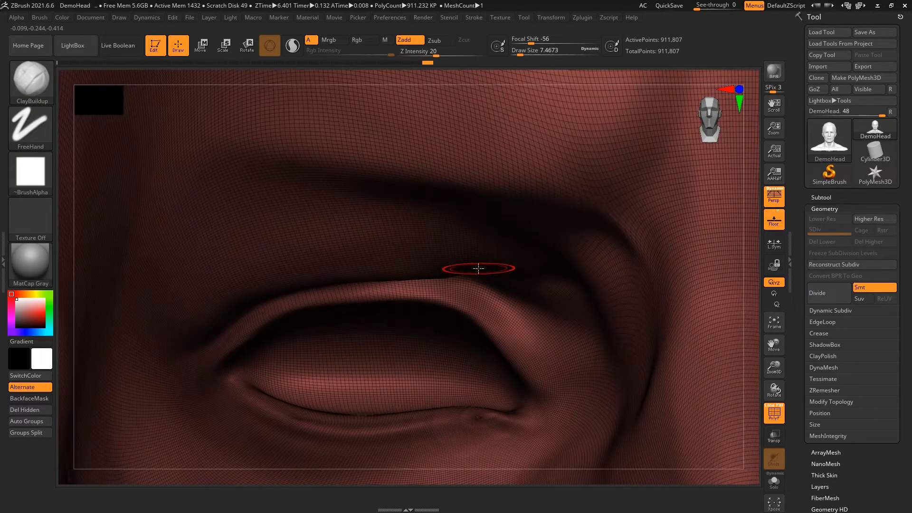
key(shift+f)
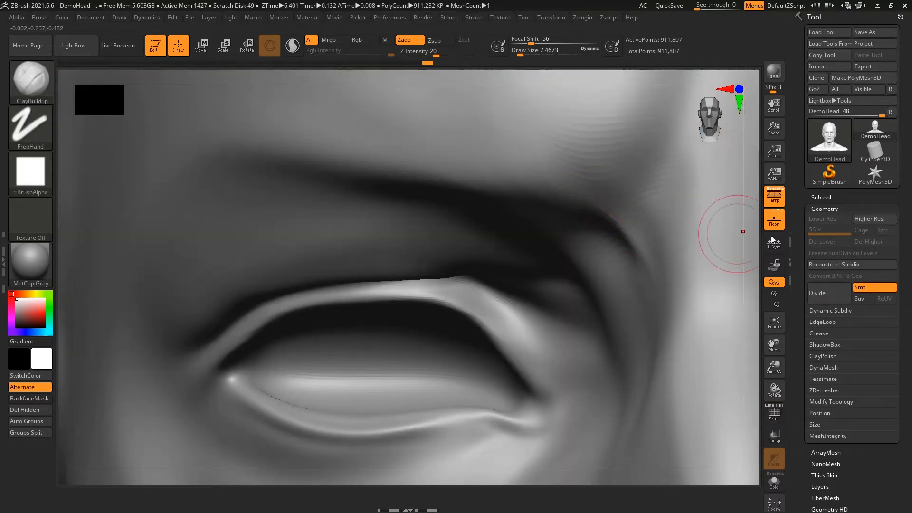
key(ctrl+z)
Step: Set the head to subdivision level 4, delete the level above it, and undo that deletion
drag(845, 232, 837, 232)
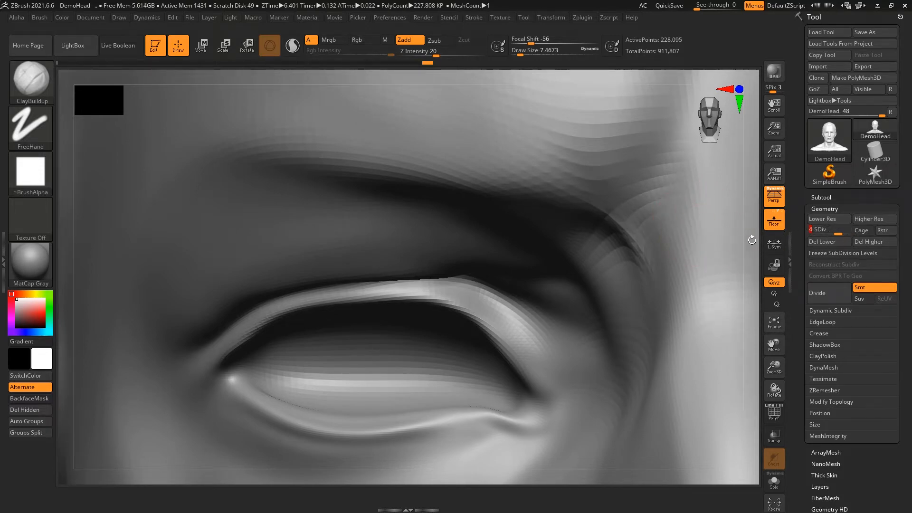
key(f)
ctrl+right_drag(724, 228, 755, 245)
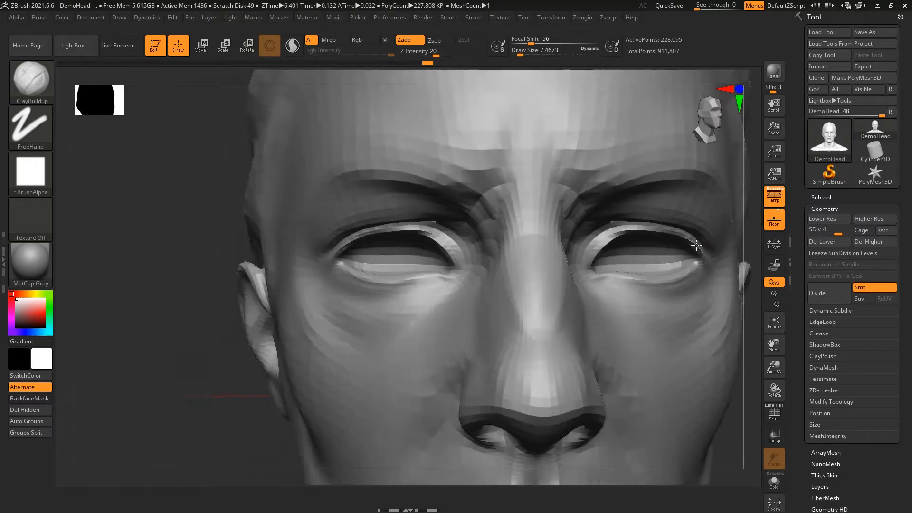
click(872, 243)
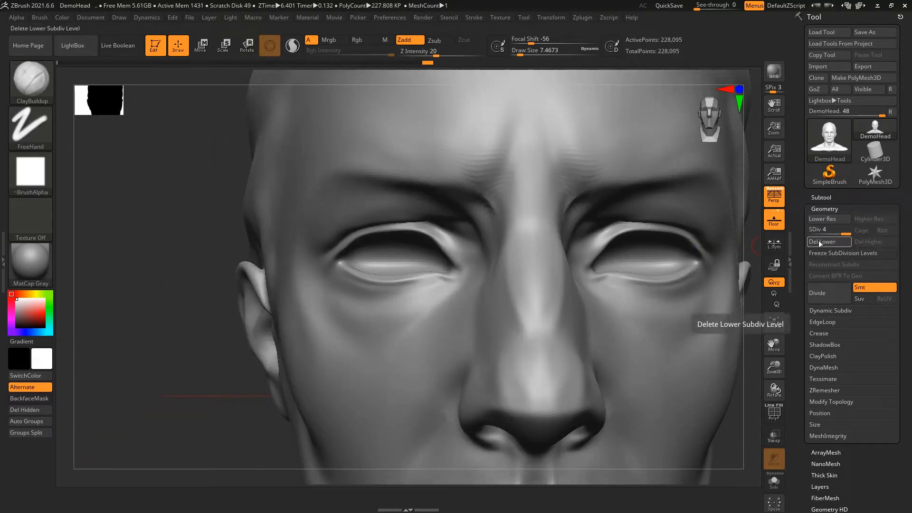
key(ctrl+z)
Step: Return to subdivision level 4, delete the higher level, and check the face's wireframe
mouse_move(843, 230)
mouse_down()
mouse_move(852, 229)
mouse_move(838, 234)
mouse_up()
click(863, 242)
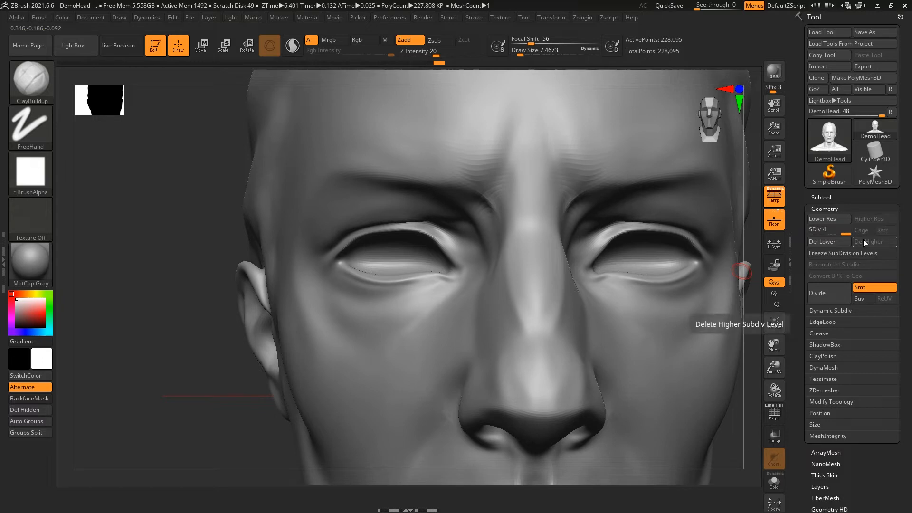
key(shift+f)
key(shift+f)
key(f)
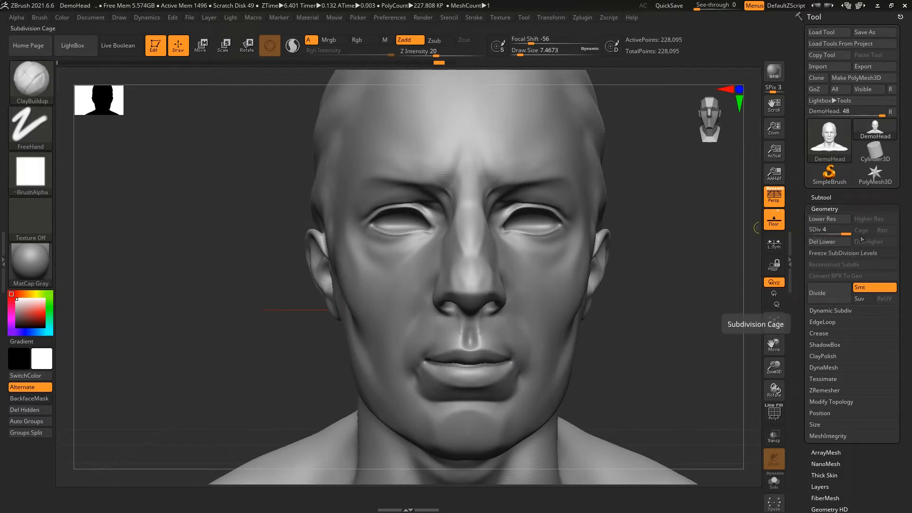
Step: Switch the head between subdivision levels 3 and 4, delete the level above 3, and undo the deletion
drag(845, 234, 839, 235)
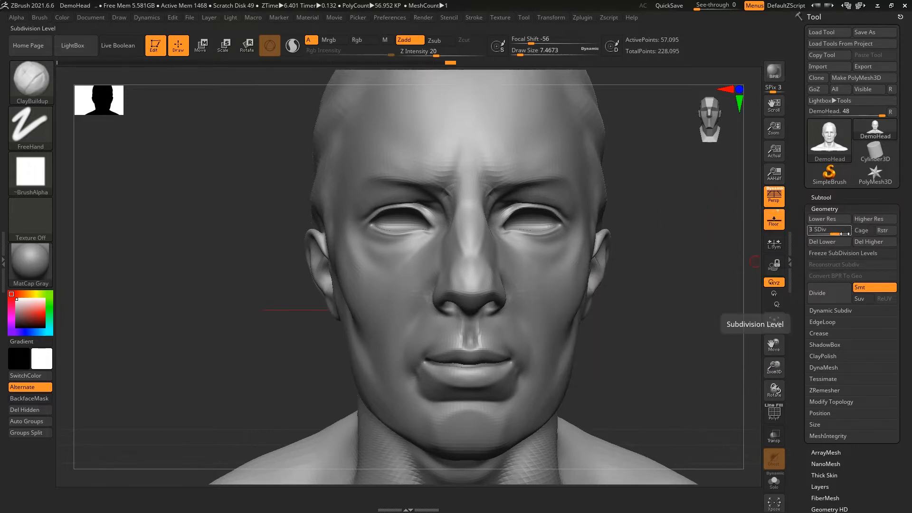
drag(840, 232, 846, 233)
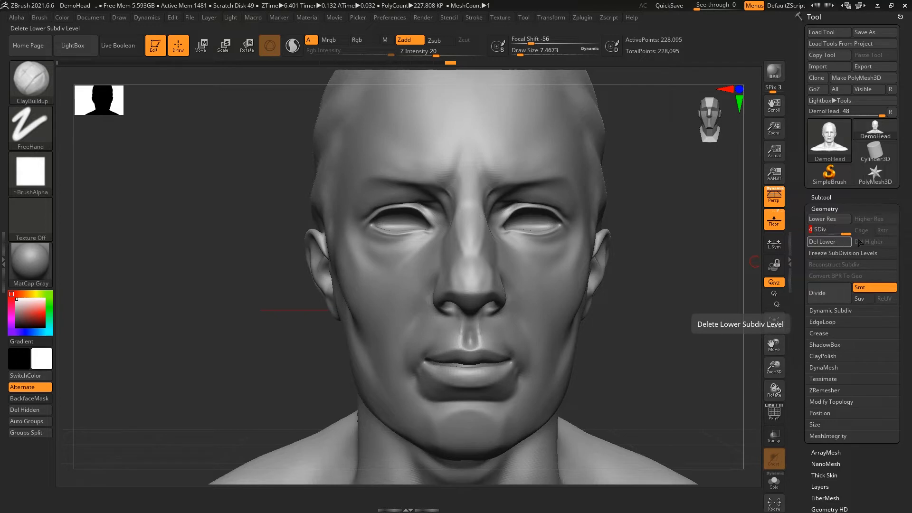
click(837, 233)
click(872, 243)
key(ctrl+z)
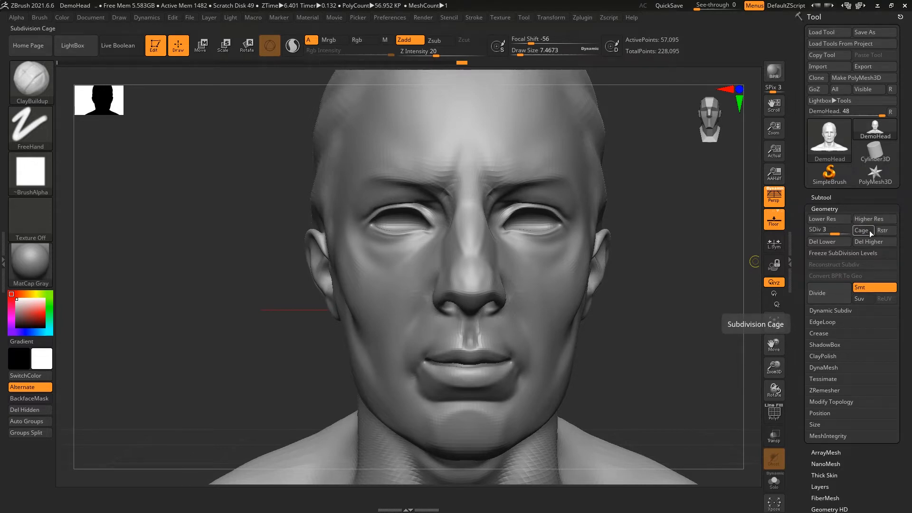
Step: Lower the head to subdivision level 1 and turn on its subdivision Cage
ctrl+right_drag(737, 238, 759, 238)
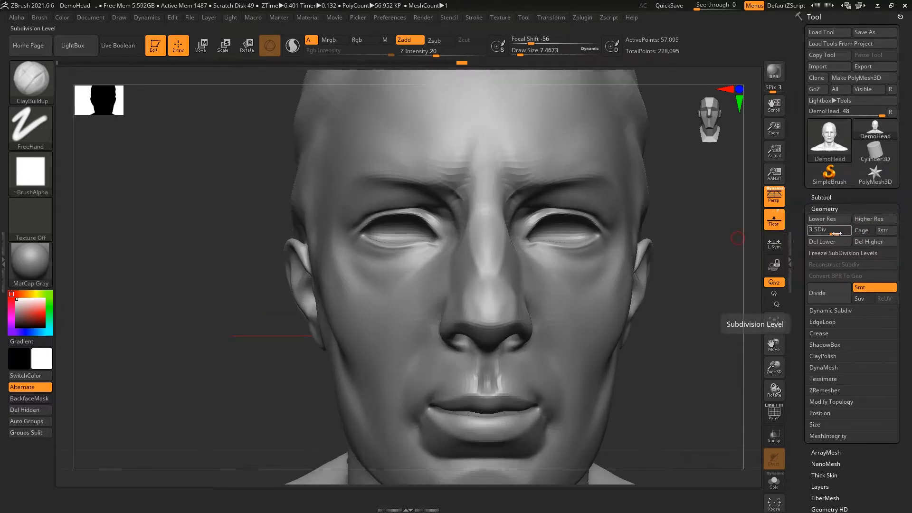
drag(834, 234, 805, 233)
click(861, 231)
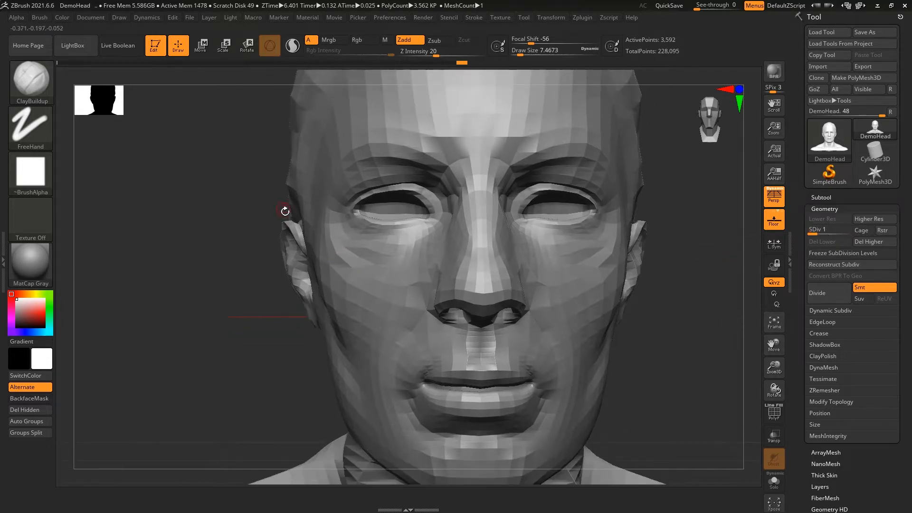
ctrl+right_drag(653, 346, 672, 269)
alt+right_drag(676, 234, 675, 294)
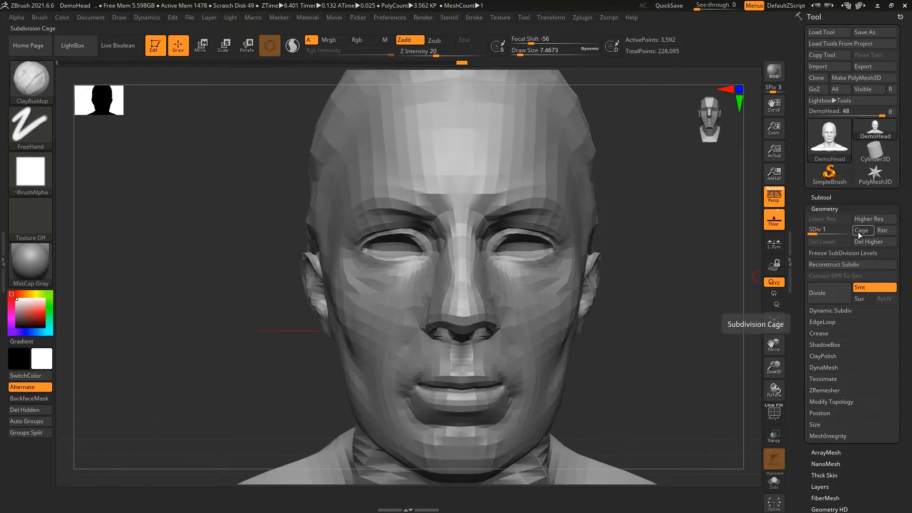
click(858, 231)
Step: Toggle the subdivision Cage off and on again, examining its effect on the head, neck and shoulders
mouse_move(678, 281)
ctrl+right_down()
mouse_move(660, 243)
mouse_move(698, 285)
mouse_move(708, 203)
mouse_move(700, 272)
mouse_move(670, 221)
mouse_move(667, 149)
ctrl+right_up()
mouse_move(666, 149)
ctrl+right_down()
mouse_move(674, 247)
mouse_move(698, 313)
ctrl+right_up()
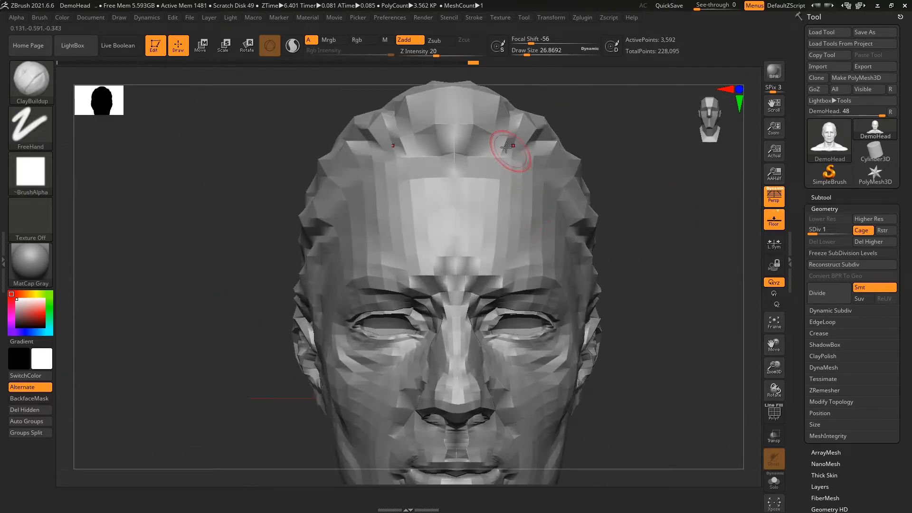
click(866, 231)
click(866, 232)
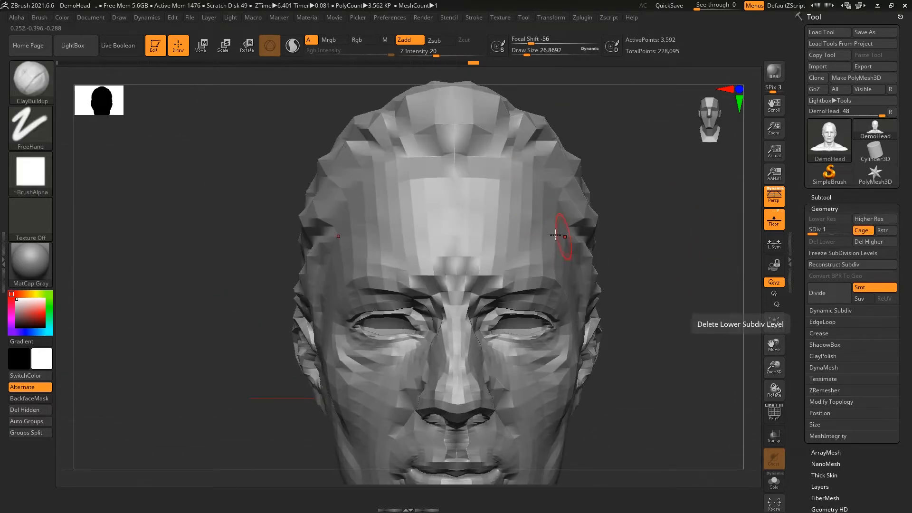
alt+right_drag(689, 428, 660, 257)
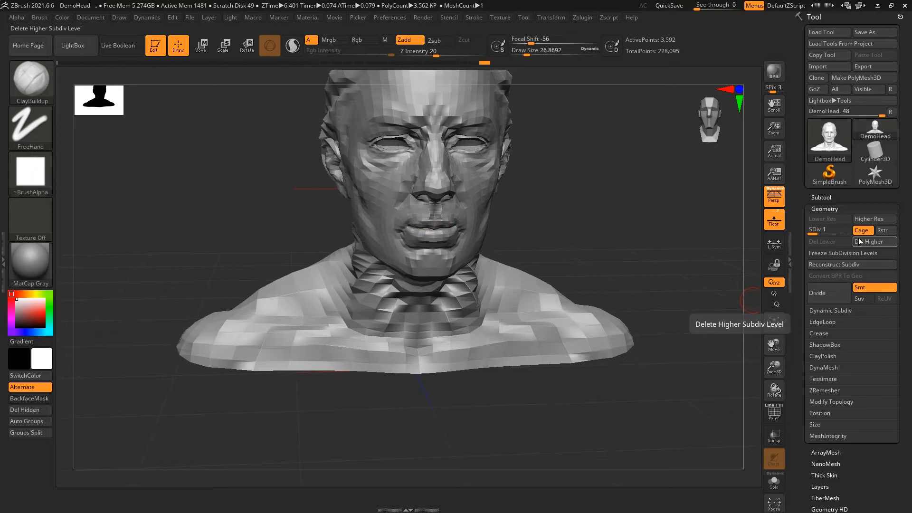
Step: Restore the base mesh from the highest subdivision level, then switch to level 4 and back to level 1
click(887, 231)
drag(703, 251, 654, 232)
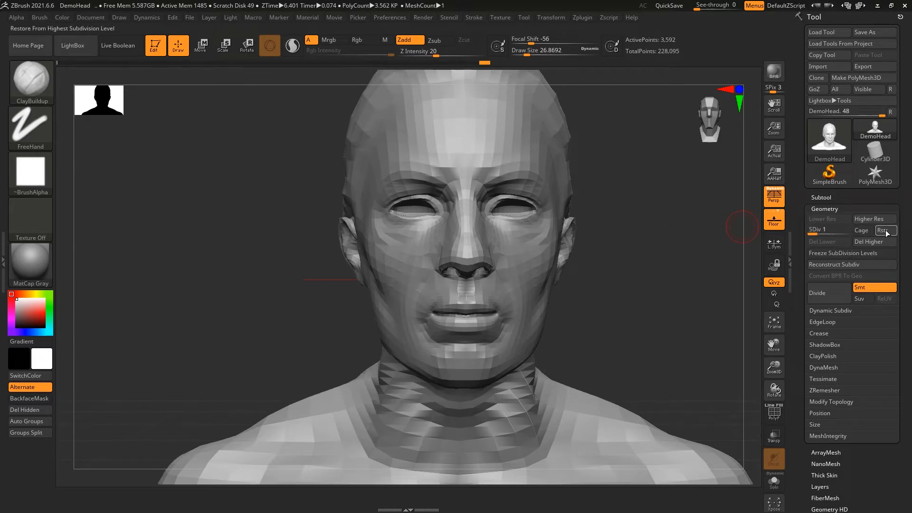
click(845, 234)
drag(845, 233, 804, 235)
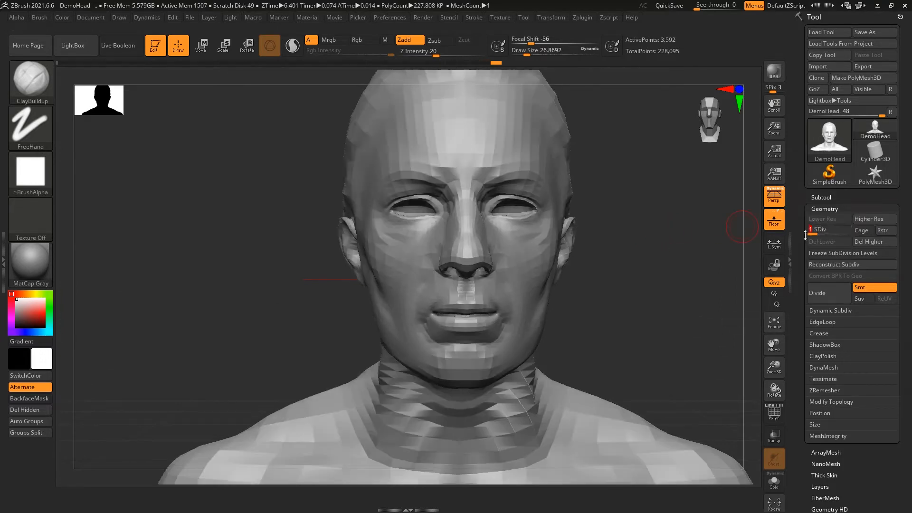
Step: Set the brush draw size to about 12.9 and undo the recent changes back to subdivision level 4
drag(864, 246, 864, 247)
alt+drag(635, 242, 598, 238)
alt+drag(703, 210, 702, 248)
key(s)
mouse_move(489, 185)
mouse_down()
mouse_move(368, 209)
mouse_move(413, 193)
mouse_up()
key(ctrl+z)
key(ctrl+z)
key(ctrl+z)
key(ctrl+z)
key(ctrl+z)
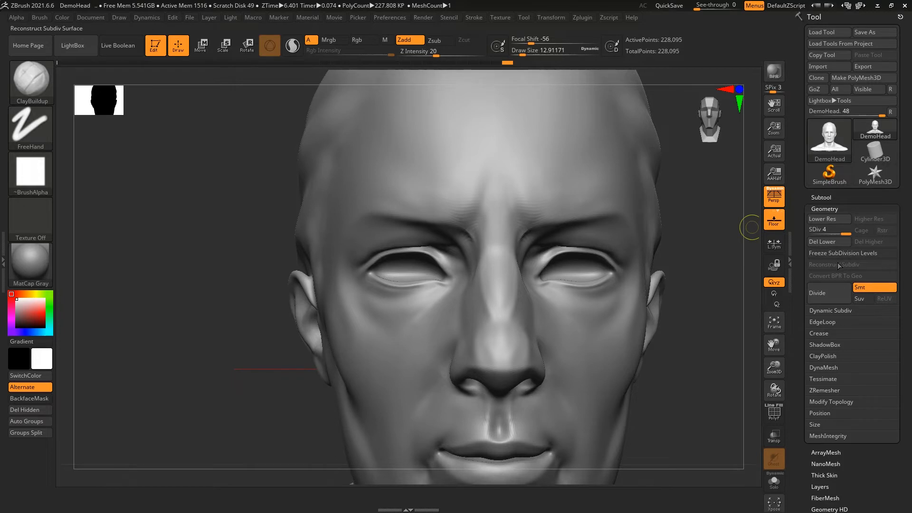
Step: Freeze the head's subdivision levels and bring the remaining Geometry options, including DynaMesh, into view
click(836, 251)
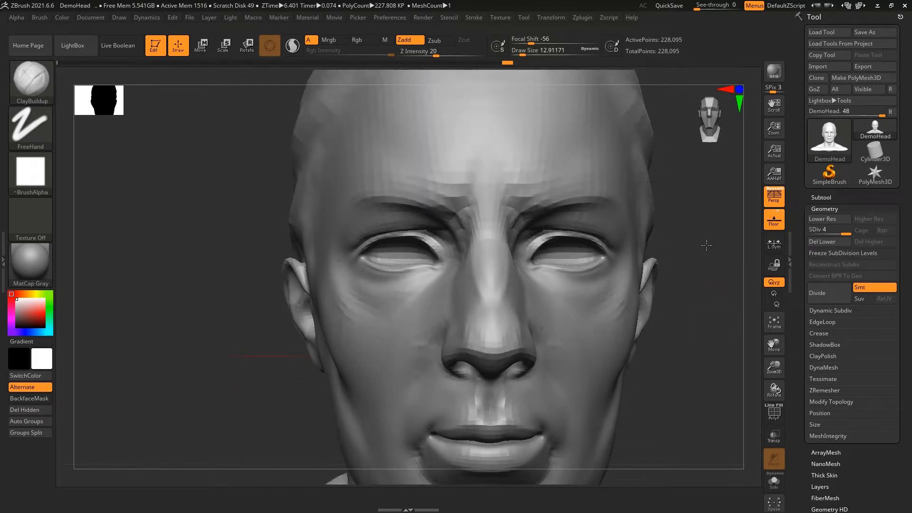
click(840, 255)
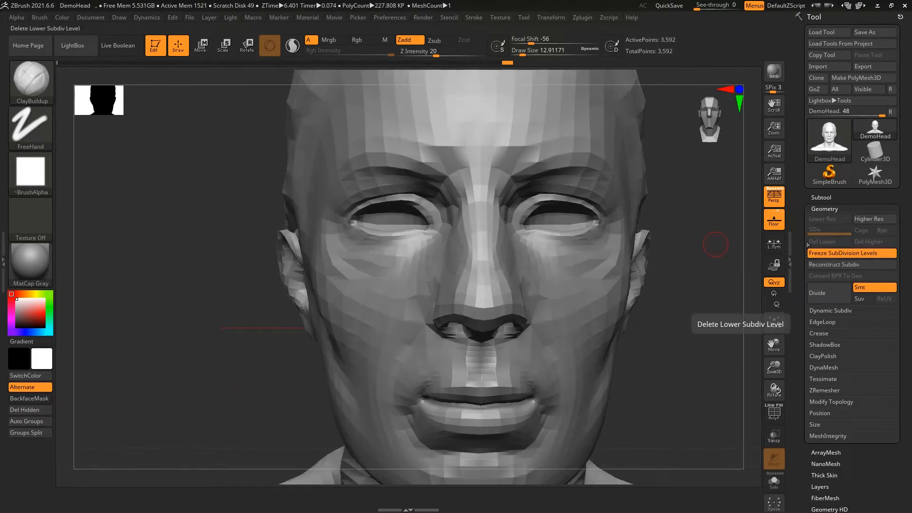
ctrl+right_drag(664, 238, 719, 207)
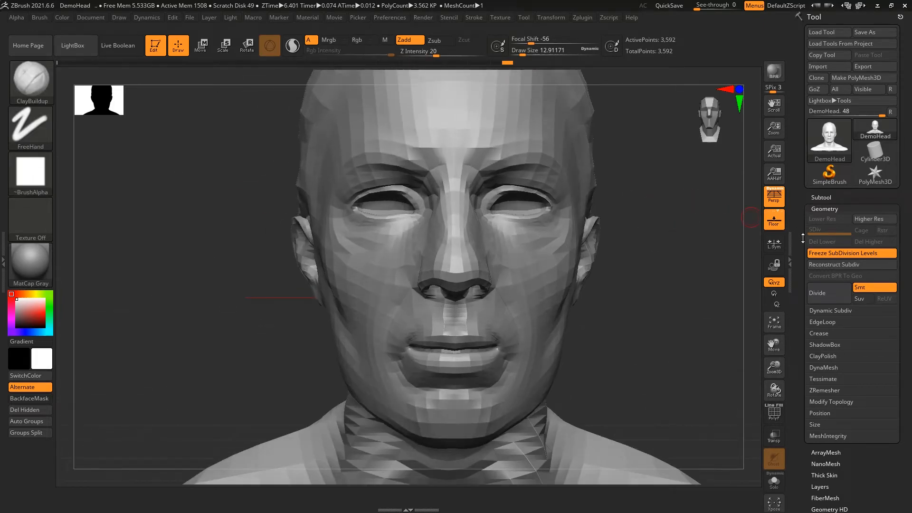
drag(803, 238, 804, 149)
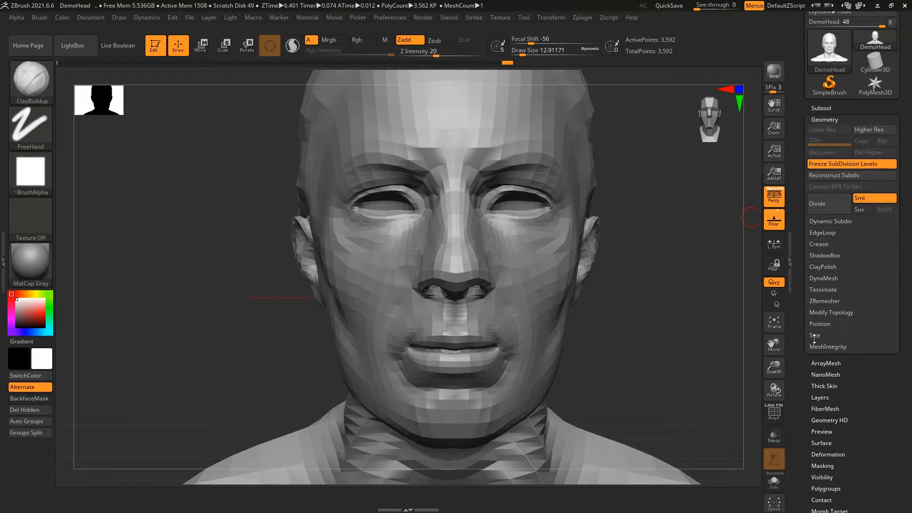
click(888, 282)
click(872, 278)
Step: Unfreeze the head's subdivision levels to bring back level 4 and examine the face
click(837, 164)
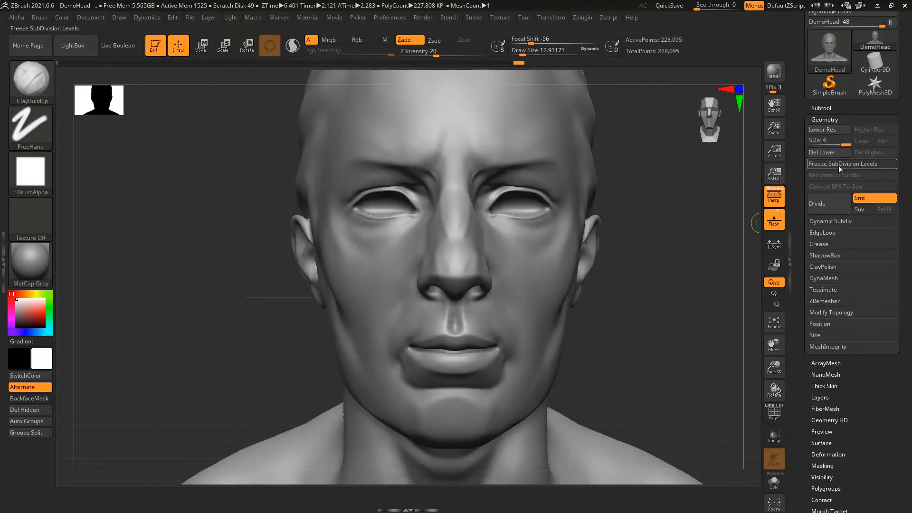
alt+drag(677, 270, 698, 294)
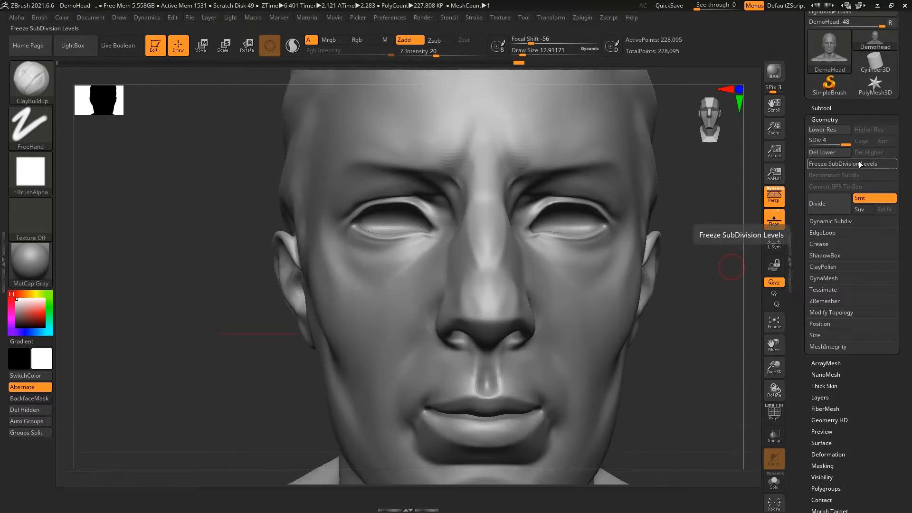
drag(711, 378, 741, 209)
click(844, 164)
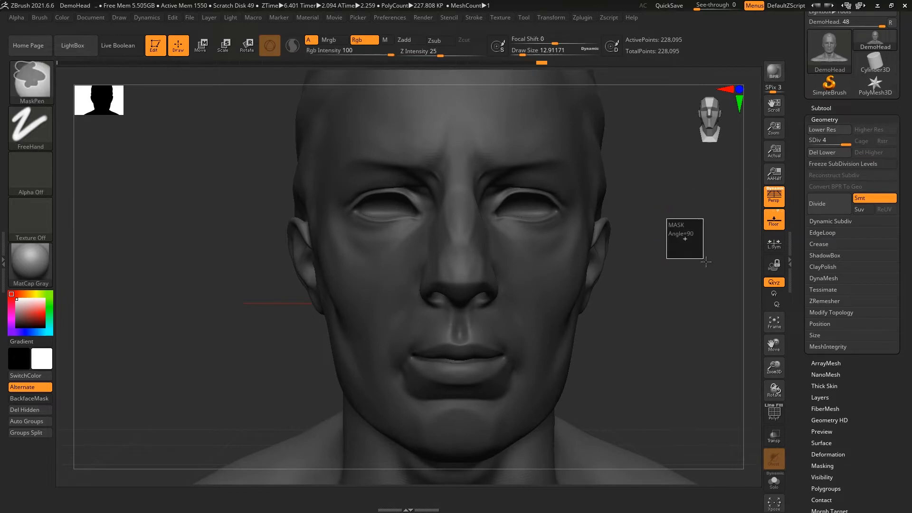
Step: Delete all subdivision levels below level 4 and inspect the dense wireframe on the face
click(822, 154)
key(shift+f)
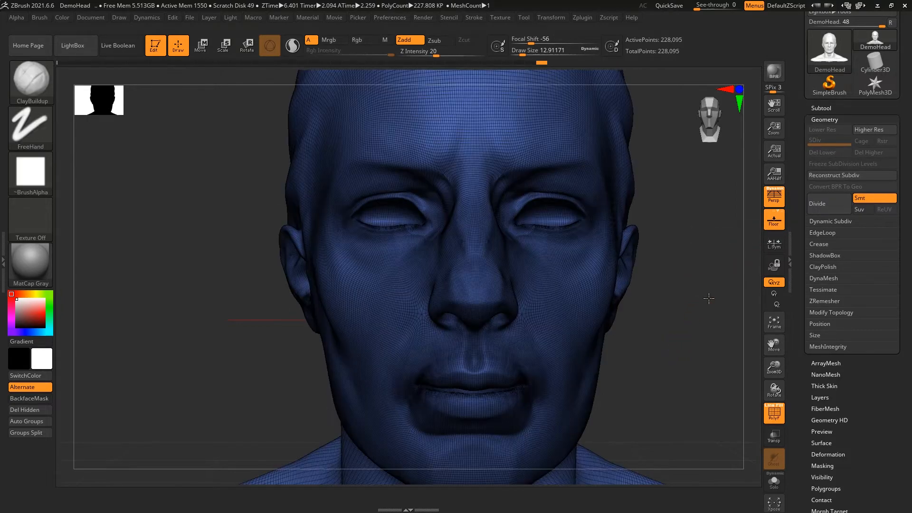
alt+drag(709, 297, 404, 317)
key(shift+f)
key(f)
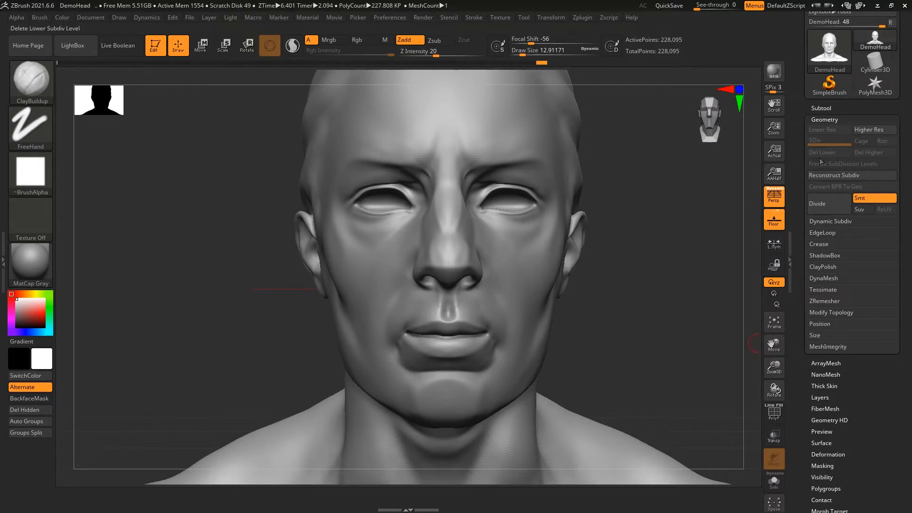
Step: Reconstruct the head's lower subdivision levels and compare level 1 with level 4
click(818, 177)
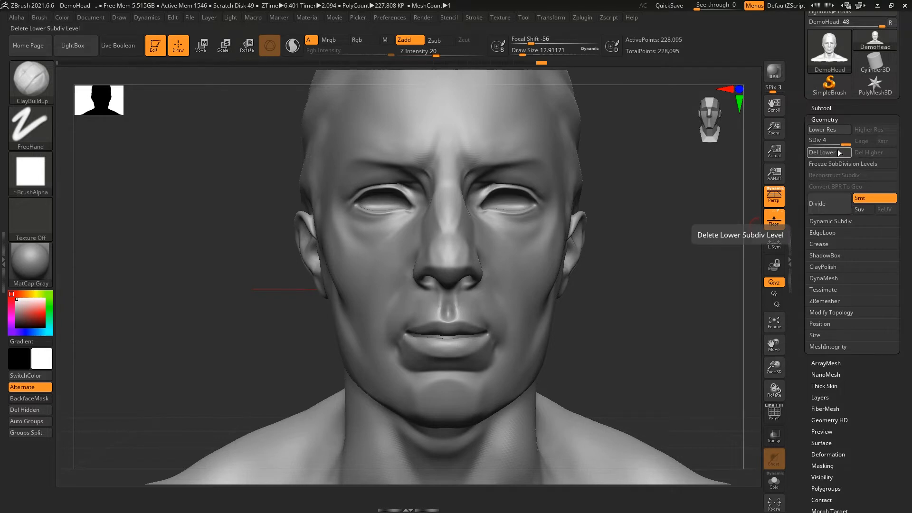
click(836, 131)
click(837, 131)
click(836, 132)
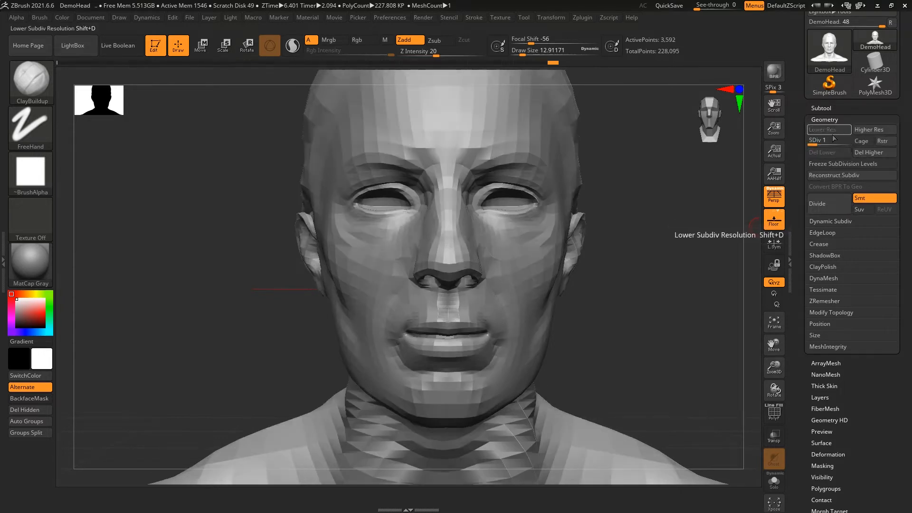
click(845, 144)
click(812, 144)
click(845, 144)
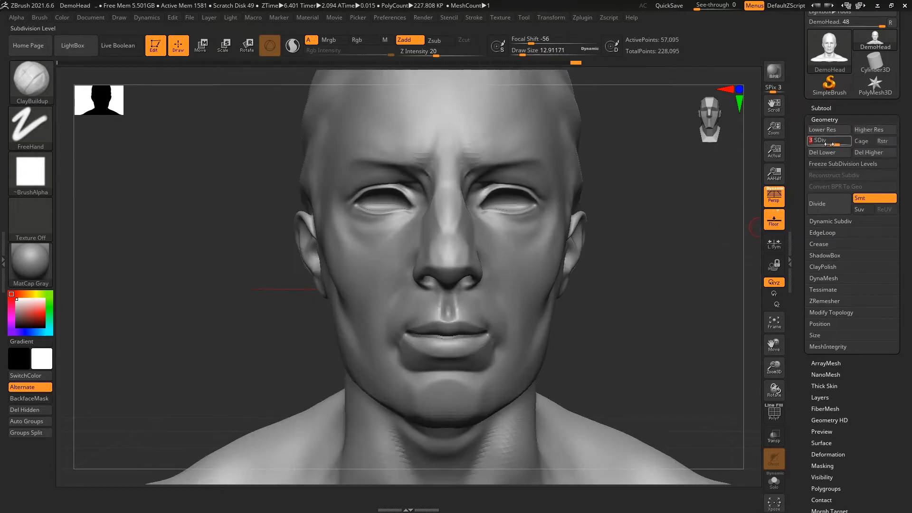
Step: Set the head to subdivision level 3, delete the levels below it, undo the deletion, and return to level 4
click(834, 141)
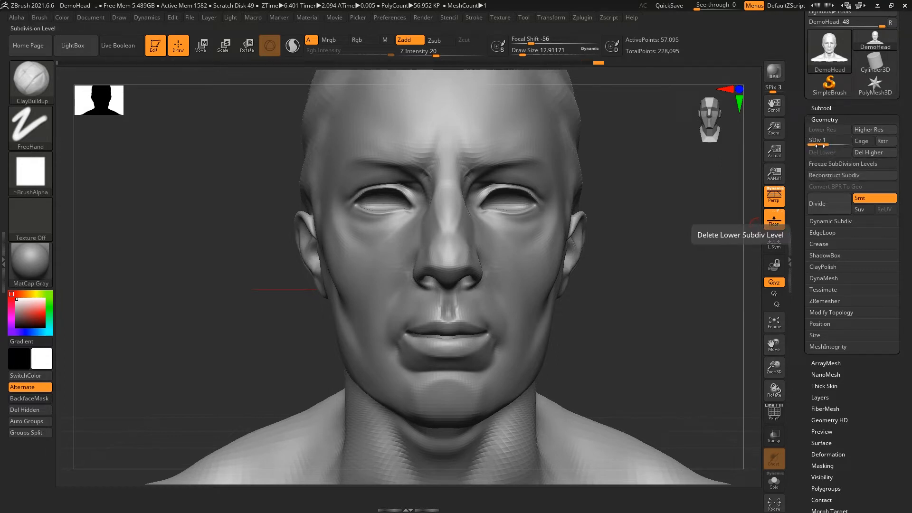
click(834, 157)
key(ctrl+z)
click(847, 143)
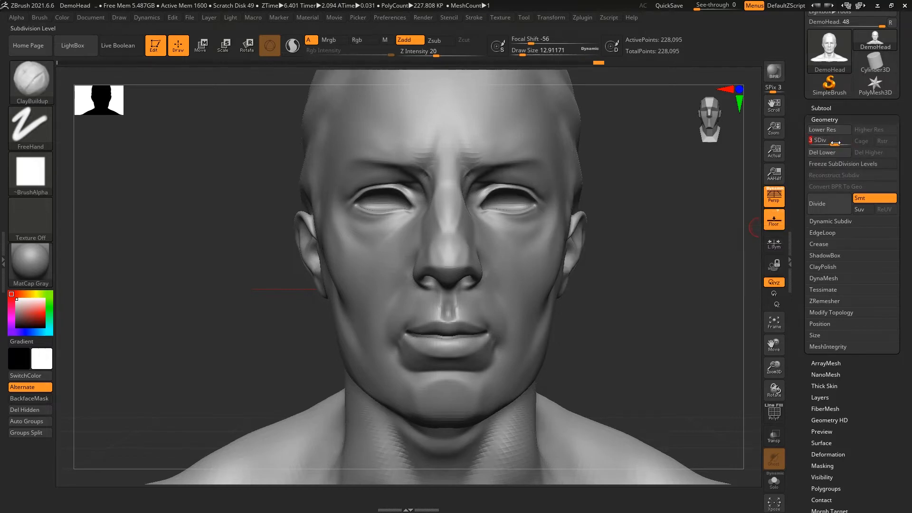
Step: Set the head to subdivision level 3, delete the levels above it, and compare level 2 with level 3
click(838, 141)
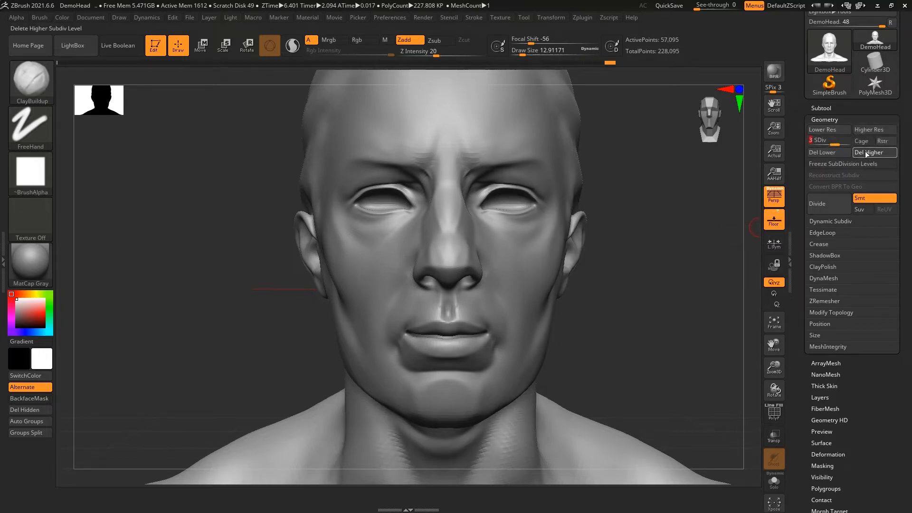
click(868, 152)
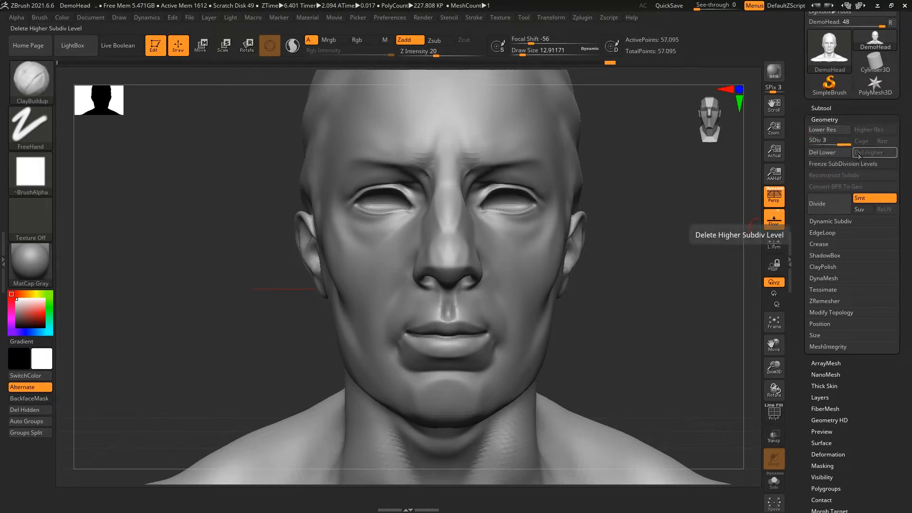
click(829, 143)
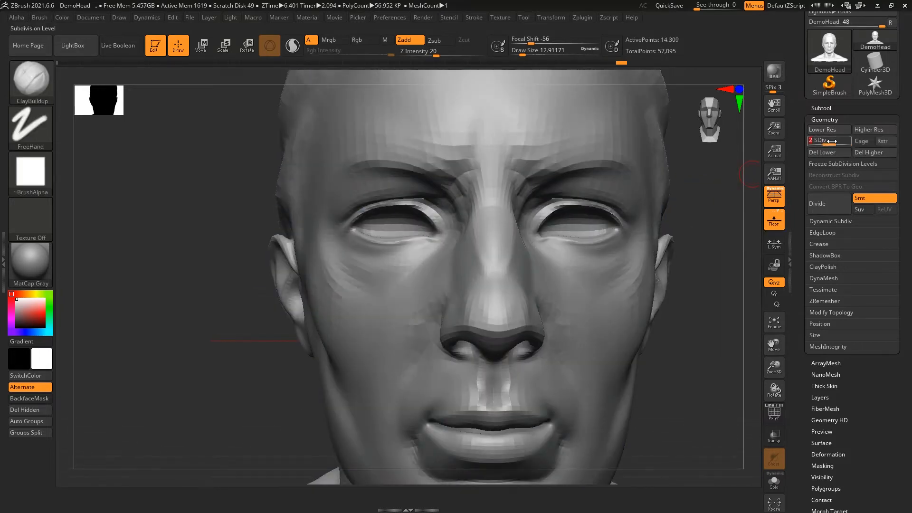
click(838, 141)
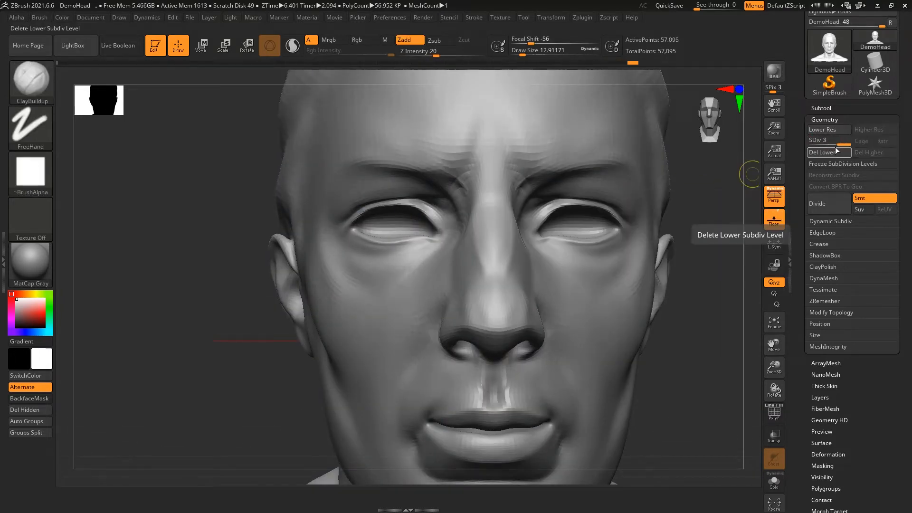
alt+drag(734, 309, 726, 281)
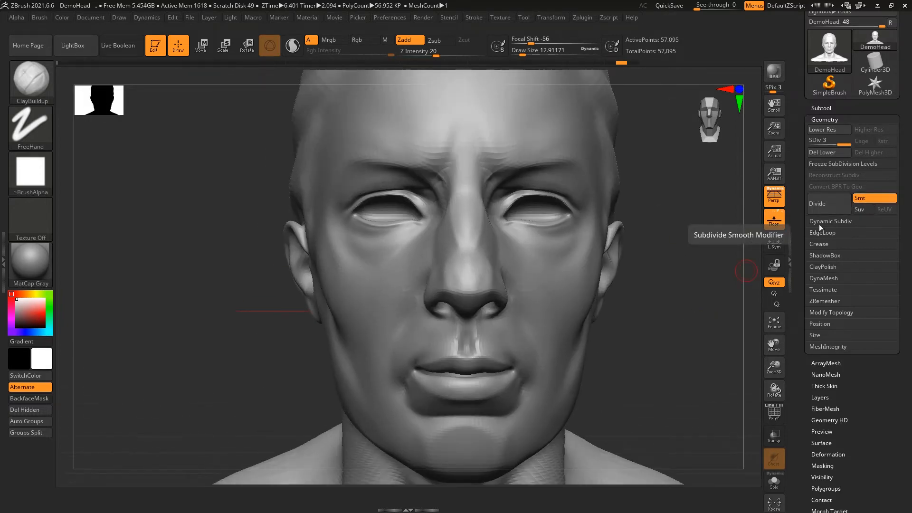
Step: Insert a cube as a new subtool beside the head and show its wireframe from an angled view
key(f)
click(860, 105)
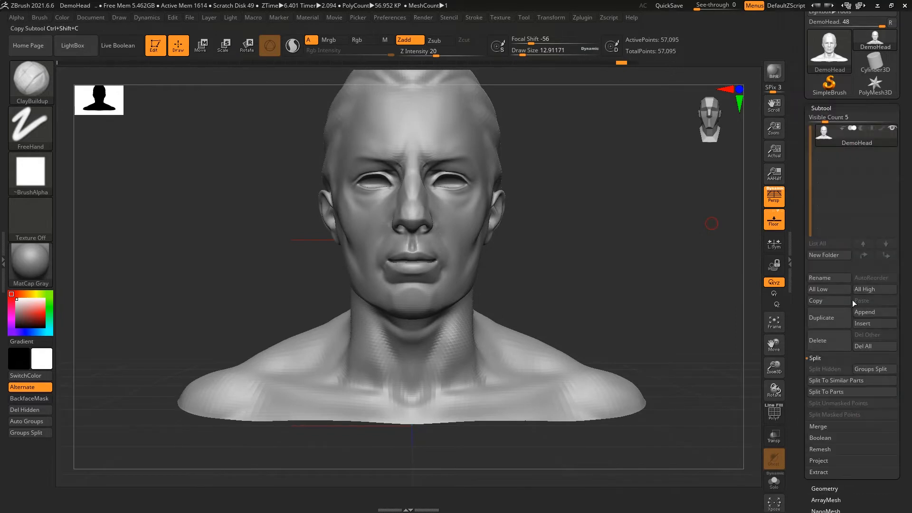
click(874, 327)
click(600, 305)
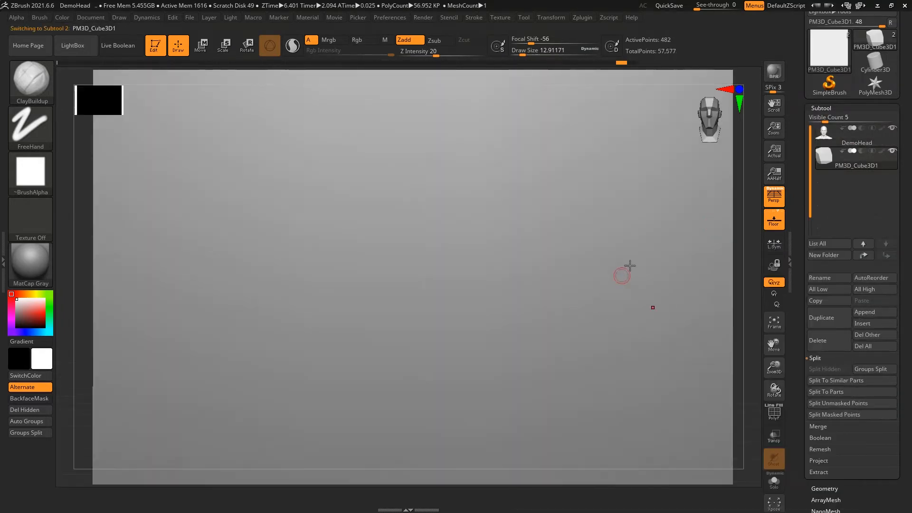
alt+drag(754, 279, 676, 123)
alt+drag(676, 194, 683, 237)
drag(684, 237, 770, 142)
key(shift+f)
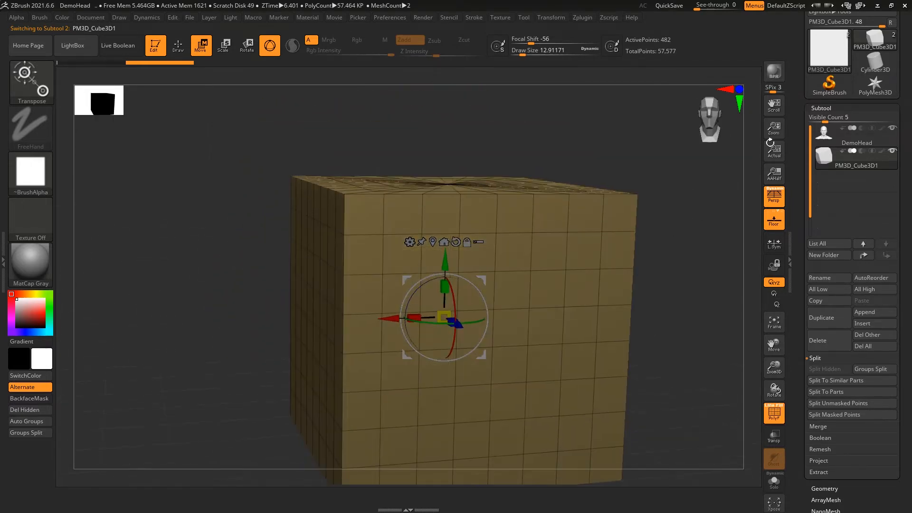
Step: Divide the cube once with smoothing on, to level 2, and inspect its softened edges
click(838, 109)
click(824, 119)
click(818, 203)
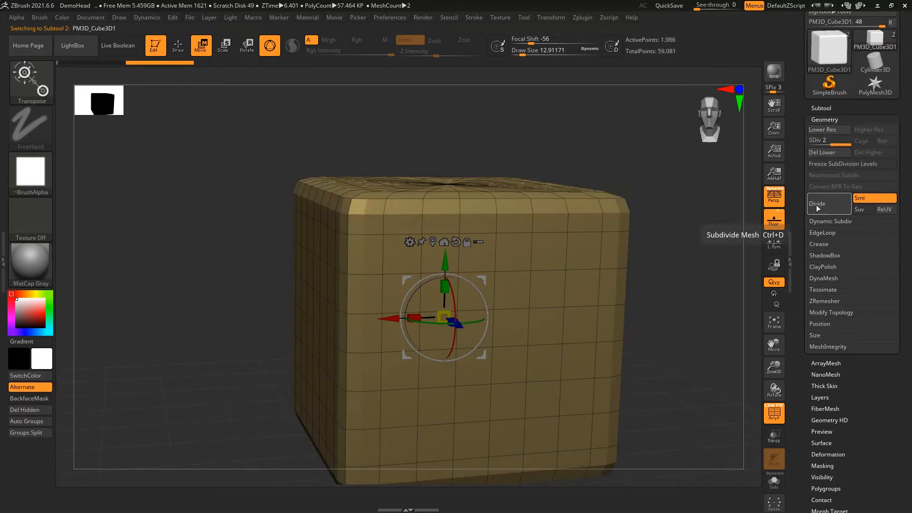
drag(667, 169, 694, 199)
alt+drag(204, 195, 204, 234)
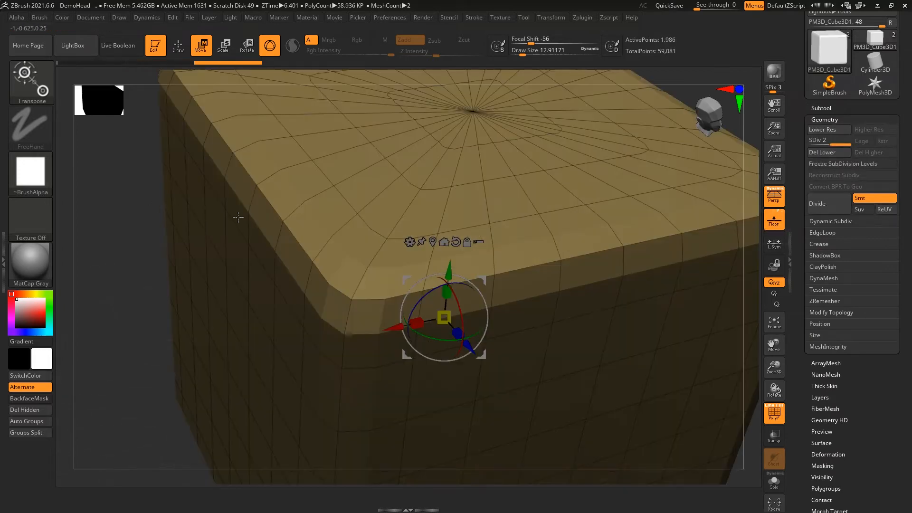
drag(753, 242, 725, 193)
Step: Switch to the Snipping Tool, capture the cube view, and annotate it with "Turbo smooth", a rounded curve and a boxed 4
key(super)
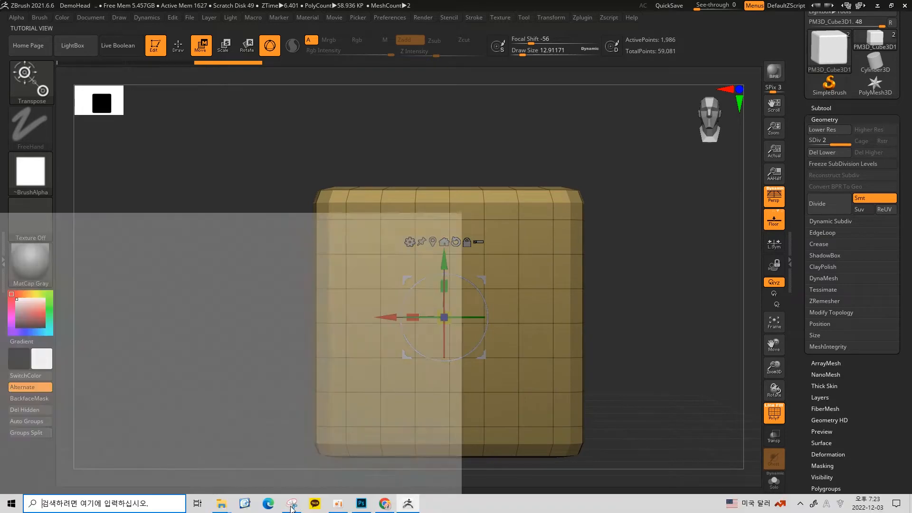
click(293, 503)
click(178, 37)
drag(155, 90, 750, 488)
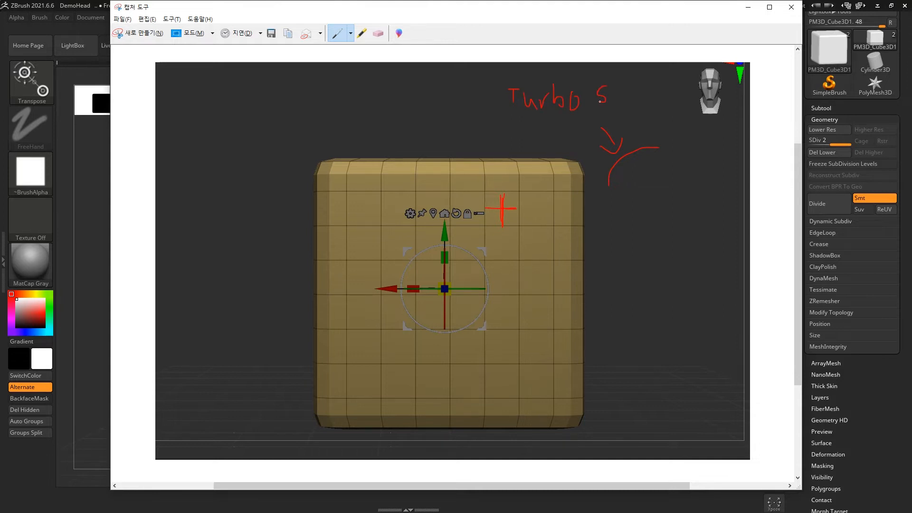
drag(652, 86, 687, 104)
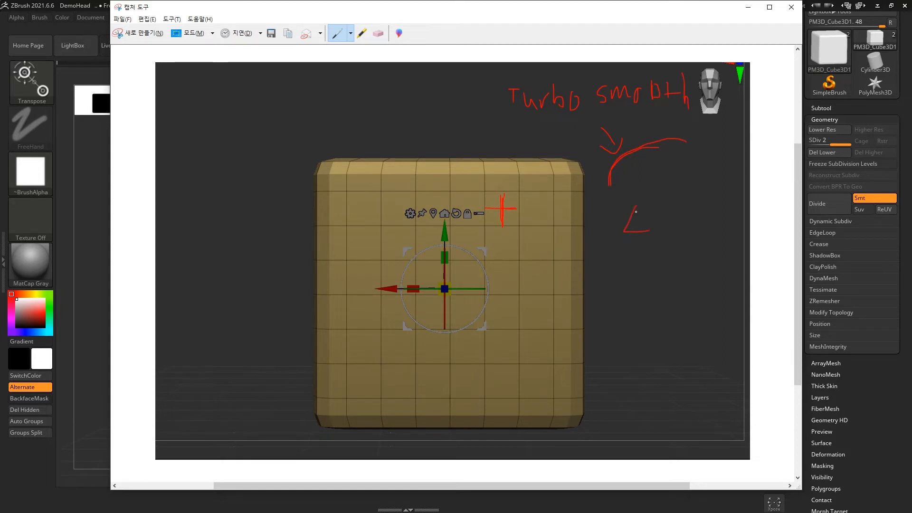
drag(656, 199, 618, 259)
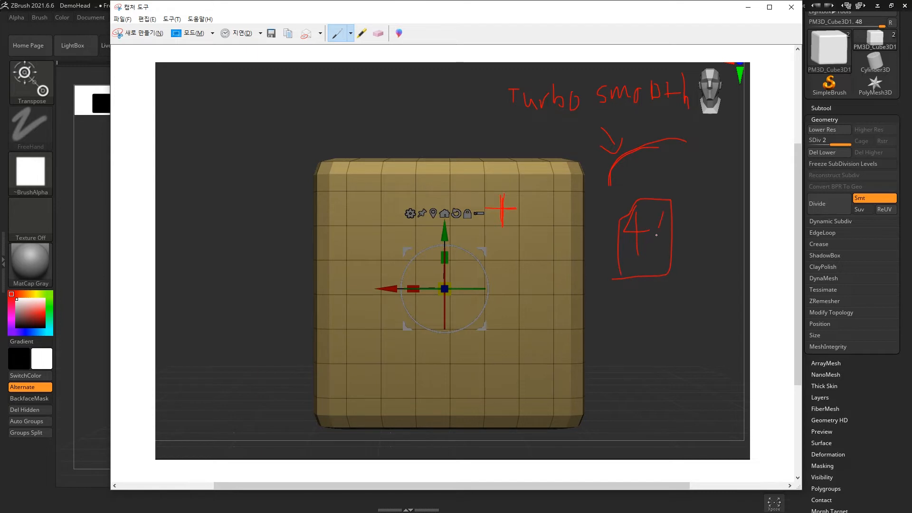
Step: Return to ZBrush, divide the smoothed cube twice more to level 4, and inspect its rounded edges
click(749, 7)
click(828, 208)
click(831, 212)
drag(621, 208, 606, 266)
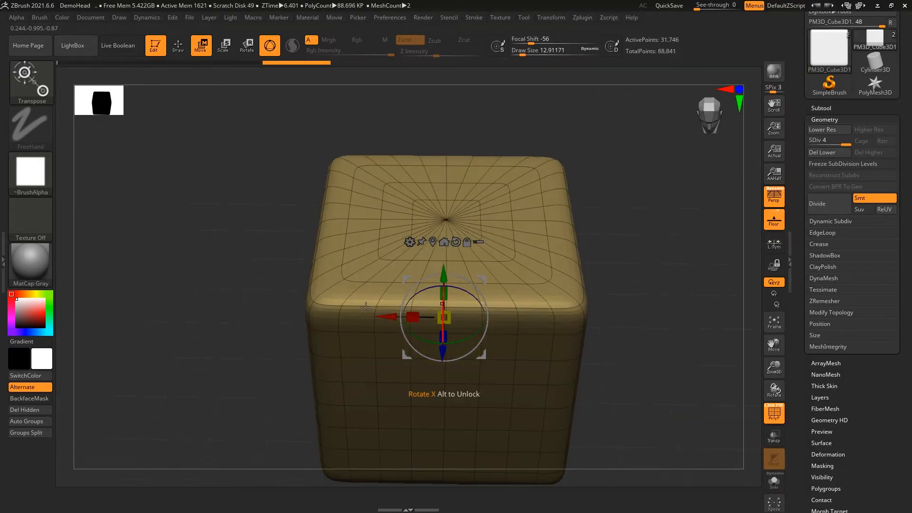
ctrl+right_drag(640, 288, 681, 278)
click(696, 280)
click(685, 206)
ctrl+right_drag(718, 247, 690, 234)
shift+drag(690, 235, 689, 202)
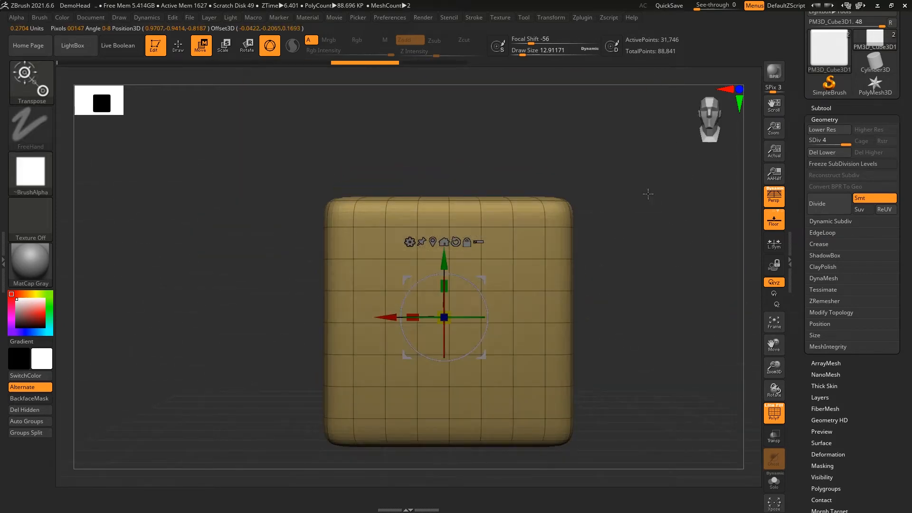
Step: Turn off subdivision smoothing and undo the cube's divisions back to its original mesh
click(861, 200)
key(ctrl+z)
key(ctrl+z)
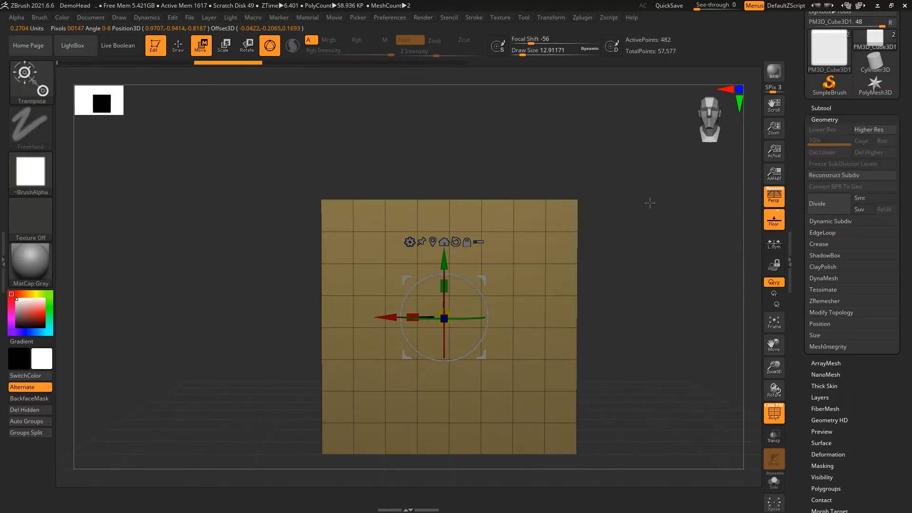
Step: Divide the cube twice without smoothing, to level 3, and check the sharp-edged result and its wireframe
click(832, 206)
drag(652, 209, 702, 234)
click(820, 204)
key(shift+f)
key(shift+f)
key(q)
shift+drag(699, 165, 684, 122)
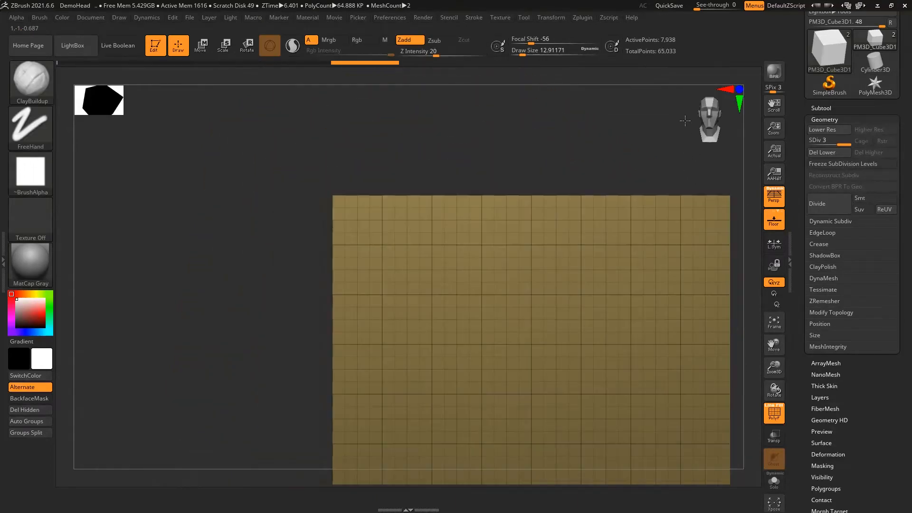
Step: Delete the cube's lower subdivision levels, set the draw size to about 46, and examine the dense wireframe
click(827, 150)
key(shift+f)
alt+drag(727, 189, 428, 258)
key(s)
drag(505, 232, 515, 232)
alt+right_drag(515, 232, 440, 227)
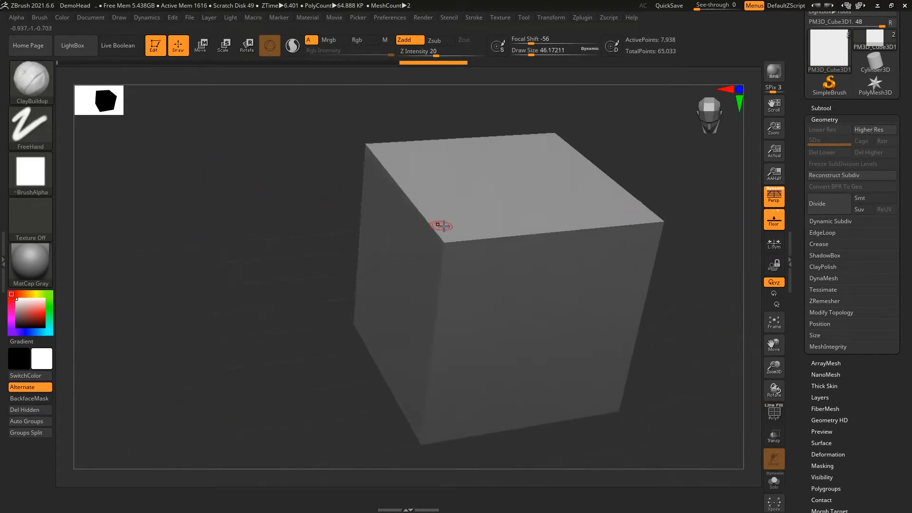
key(shift+f)
alt+drag(691, 231, 436, 256)
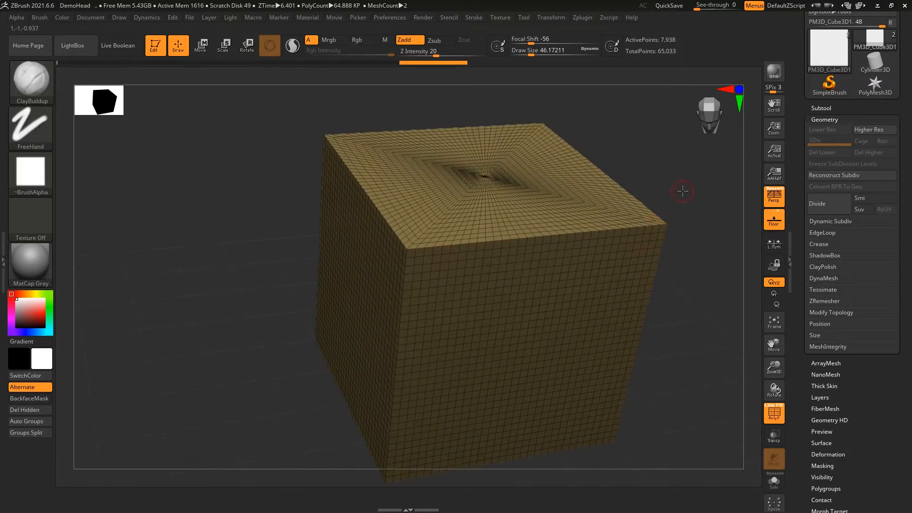
shift+drag(683, 190, 607, 206)
drag(523, 171, 539, 209)
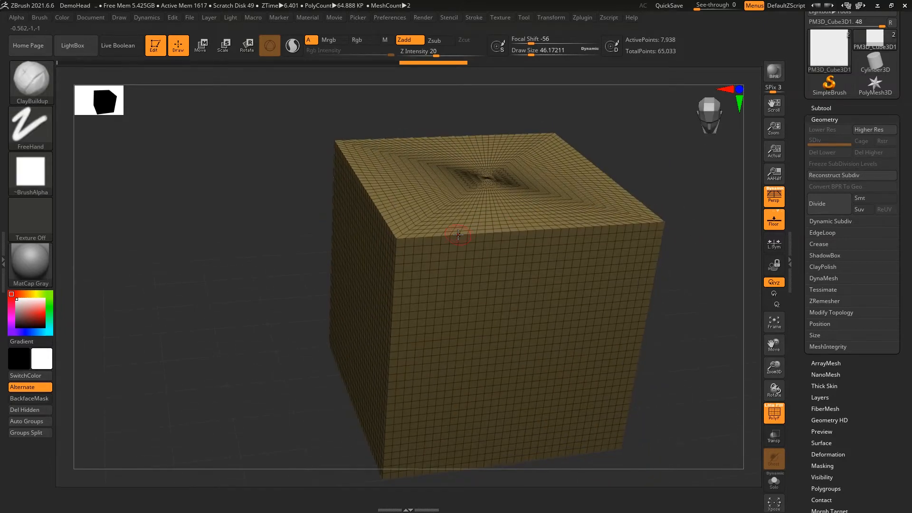
Step: Try a ClayBuildup stroke at draw size about 59 on the cube's upper front corner, then undo it
key(shift+f)
key(s)
mouse_move(397, 240)
mouse_down()
mouse_move(386, 224)
mouse_move(397, 240)
mouse_move(485, 223)
mouse_move(454, 245)
mouse_up()
key(ctrl+z)
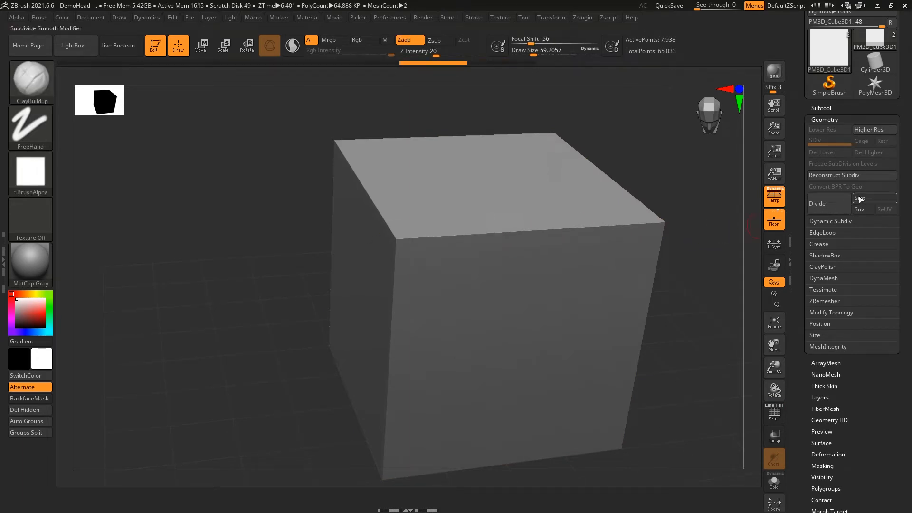
Step: Turn subdivision smoothing back on and divide the cube twice, to level 3
click(833, 202)
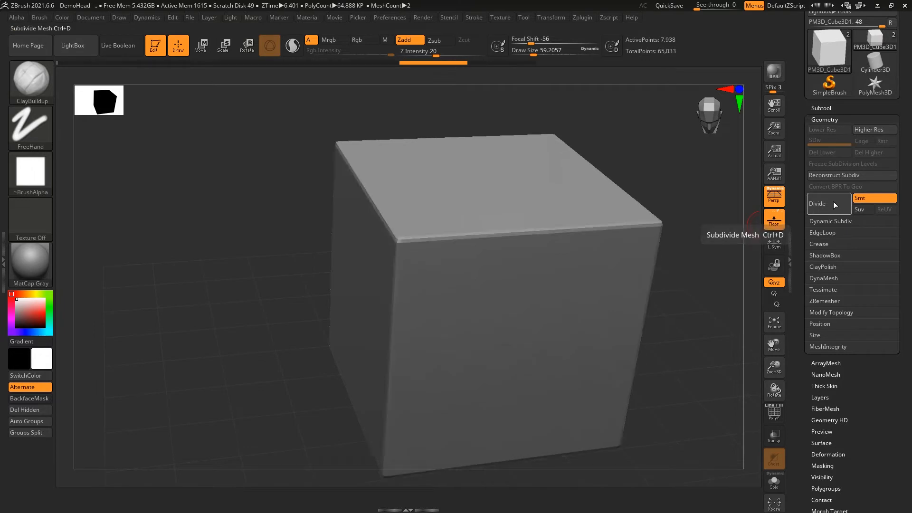
click(833, 201)
drag(698, 230, 672, 268)
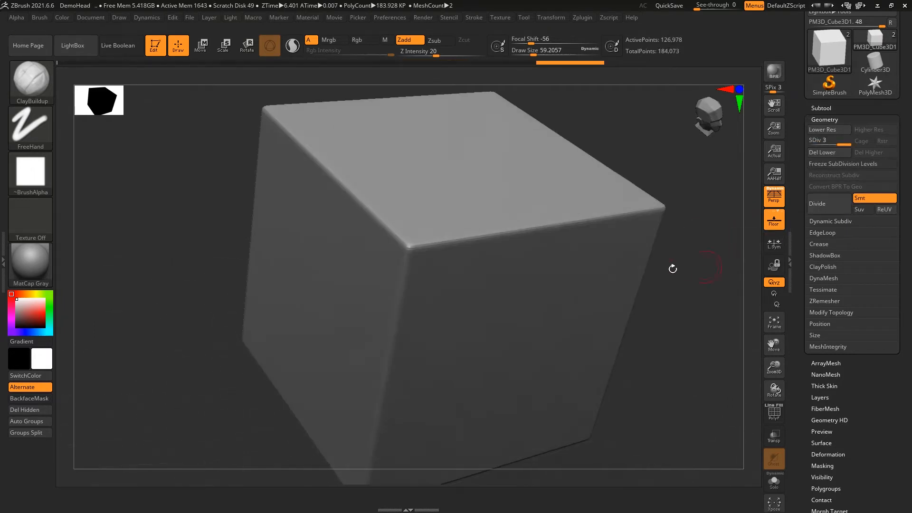
Step: Try ClayBuildup strokes at draw size about 80 on the cube's upper corner, then undo them
key(s)
mouse_move(403, 251)
mouse_down()
mouse_move(476, 247)
mouse_move(409, 251)
mouse_move(401, 306)
mouse_move(388, 232)
mouse_up()
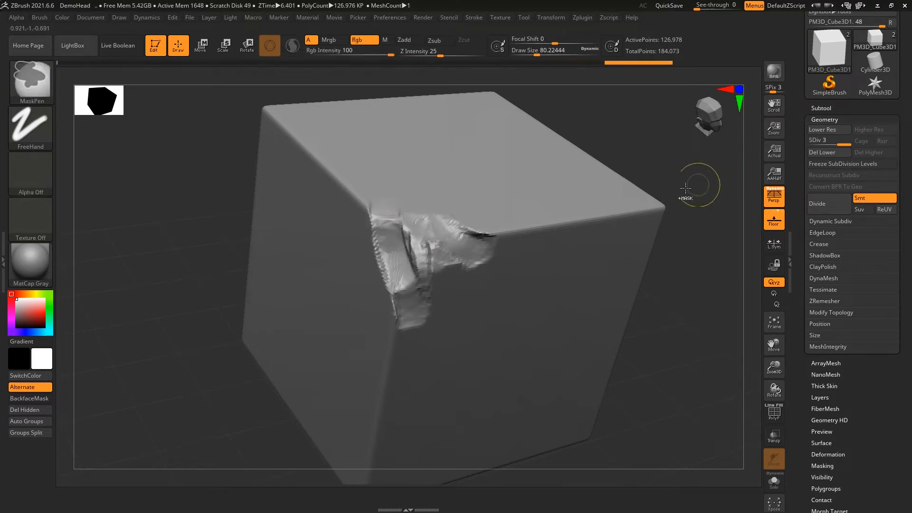
key(ctrl+z)
Step: Divide the cube to level 4 and test a sculpting stroke on its upper corner, undoing it again
key(ctrl+d)
mouse_move(686, 187)
alt+mouse_down()
mouse_move(664, 184)
mouse_move(649, 167)
mouse_move(718, 179)
mouse_move(656, 209)
alt+mouse_up()
mouse_move(405, 237)
alt+mouse_down()
mouse_move(423, 248)
mouse_move(518, 221)
alt+mouse_up()
key(ctrl+z)
mouse_move(675, 167)
mouse_down()
mouse_move(688, 165)
mouse_move(682, 269)
mouse_move(661, 258)
mouse_up()
drag(532, 76, 573, 107)
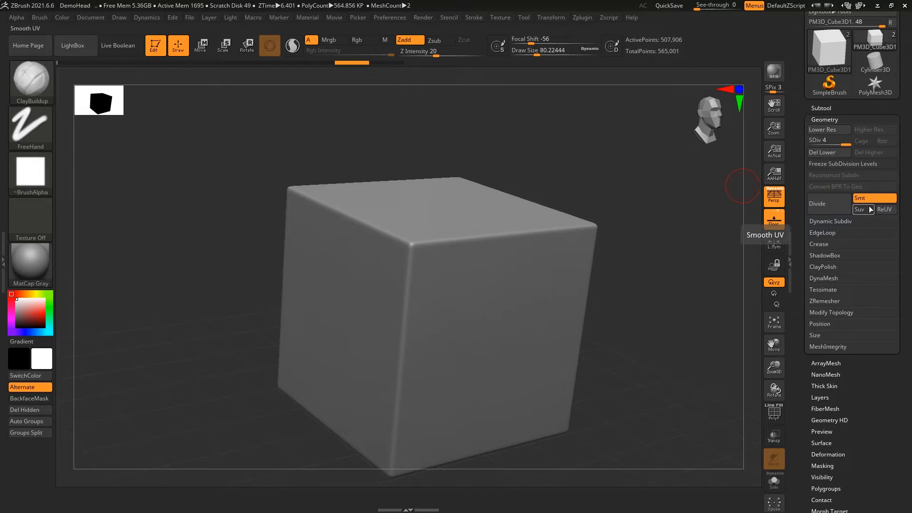
mouse_move(418, 235)
mouse_down()
mouse_move(409, 297)
mouse_move(454, 247)
mouse_up()
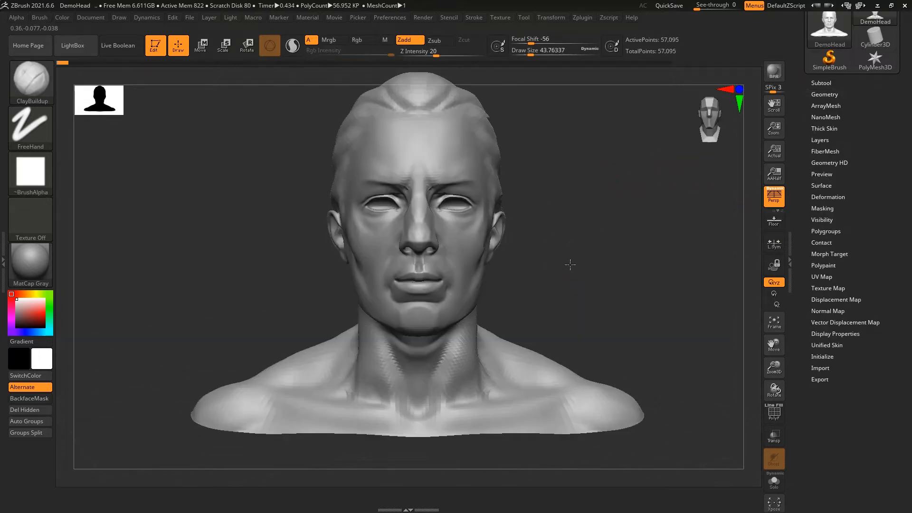
Step: Open the head's DynaMesh settings and examine the level 3 bust from the front
scroll(579, 260, up, 3)
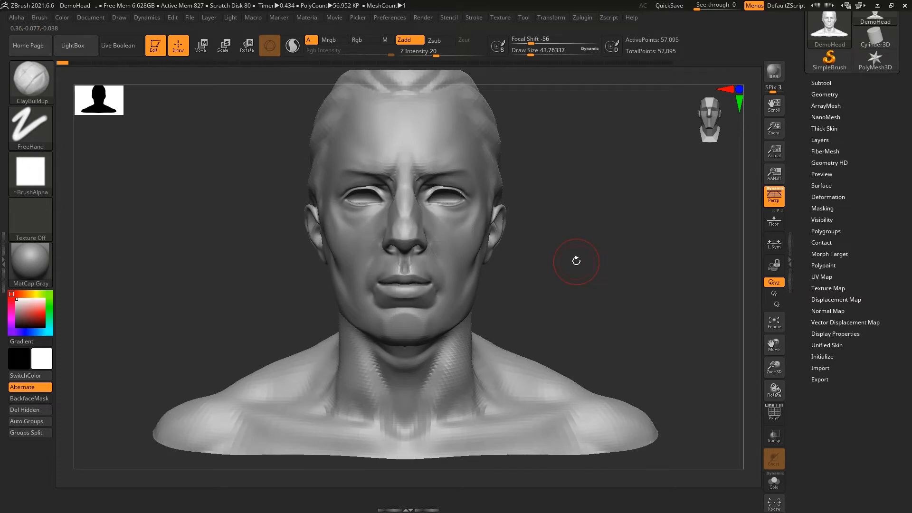
alt+drag(600, 265, 617, 258)
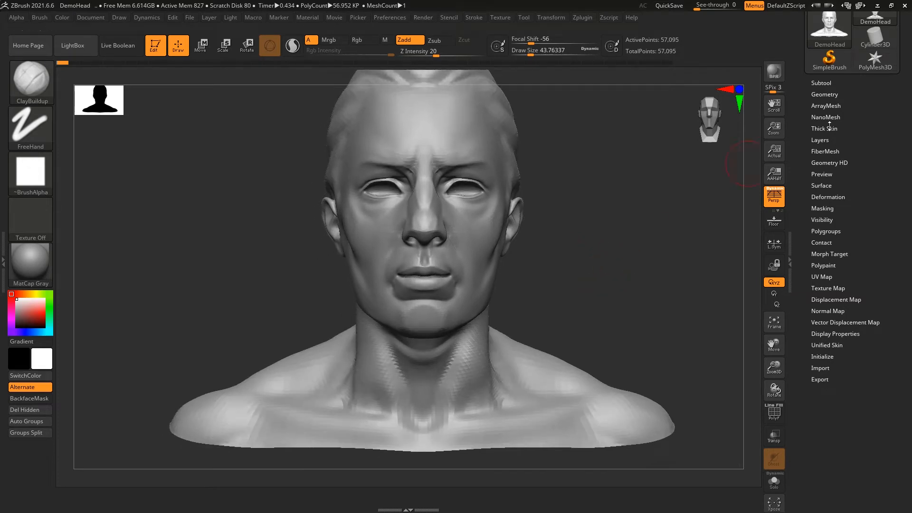
click(825, 94)
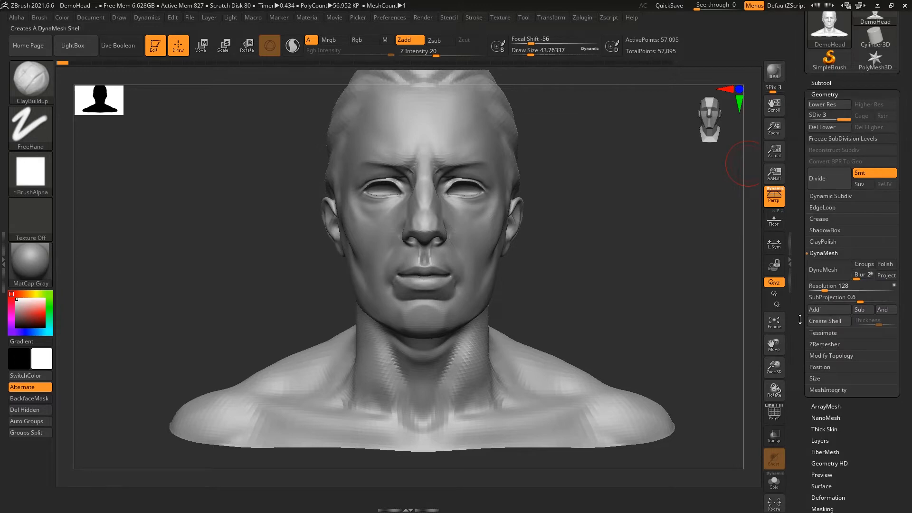
drag(680, 300, 668, 283)
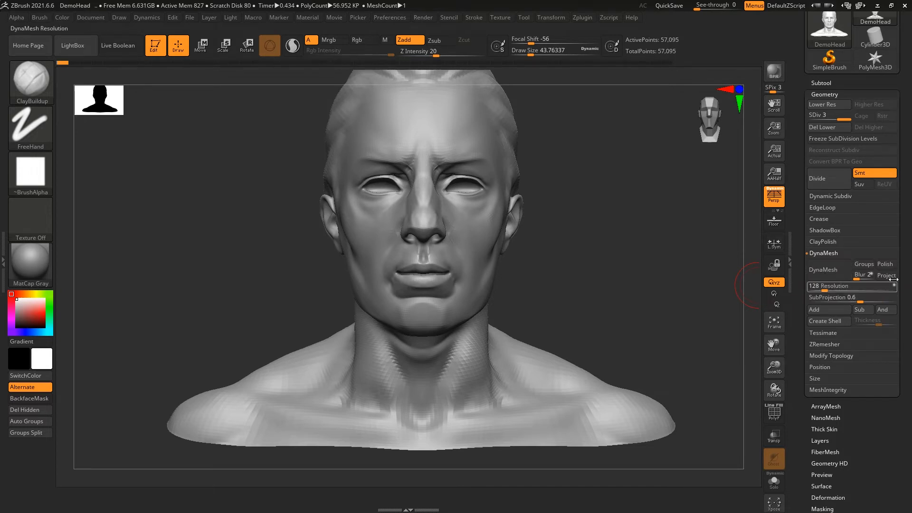
mouse_move(600, 231)
ctrl+right_down()
mouse_move(617, 234)
mouse_move(609, 246)
ctrl+right_up()
key(shift+f)
key(shift+f)
drag(618, 252, 617, 190)
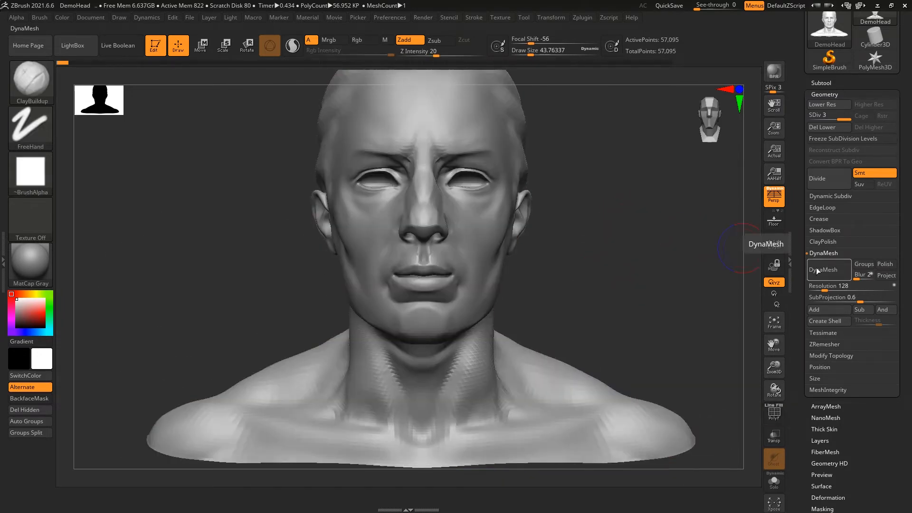
Step: Convert the head to DynaMesh at resolution 128 without freezing its subdivision levels, and inspect the face
click(841, 273)
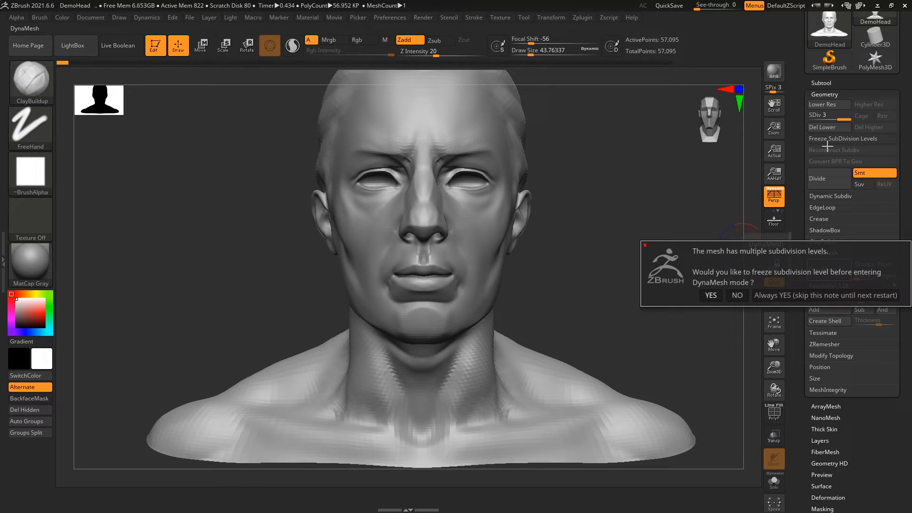
click(737, 295)
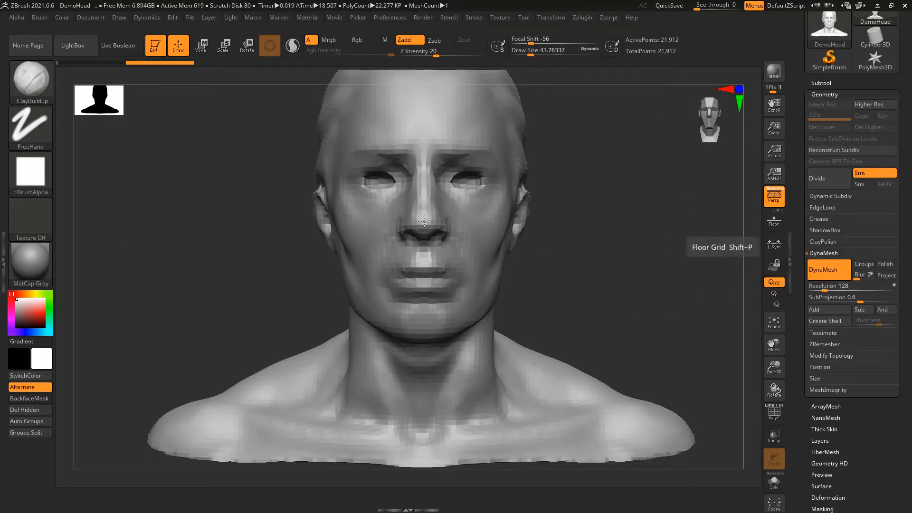
ctrl+right_drag(678, 189, 670, 226)
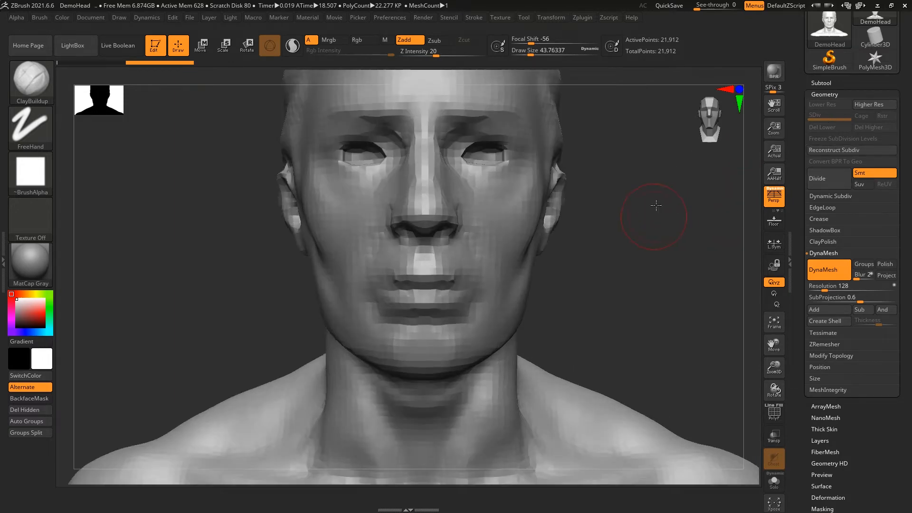
Step: Build up the bust's left cheek with ClayBuildup strokes at a draw size of about 31
key(f)
mouse_move(647, 179)
right_down()
mouse_move(647, 94)
mouse_move(641, 198)
mouse_move(647, 174)
right_up()
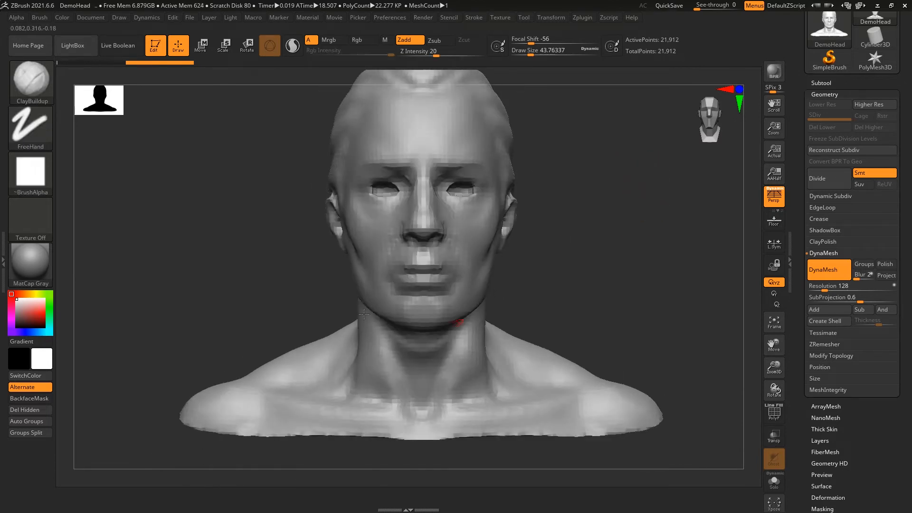
ctrl+right_drag(585, 205, 607, 202)
mouse_move(607, 236)
ctrl+right_down()
mouse_move(593, 209)
mouse_move(605, 226)
ctrl+right_up()
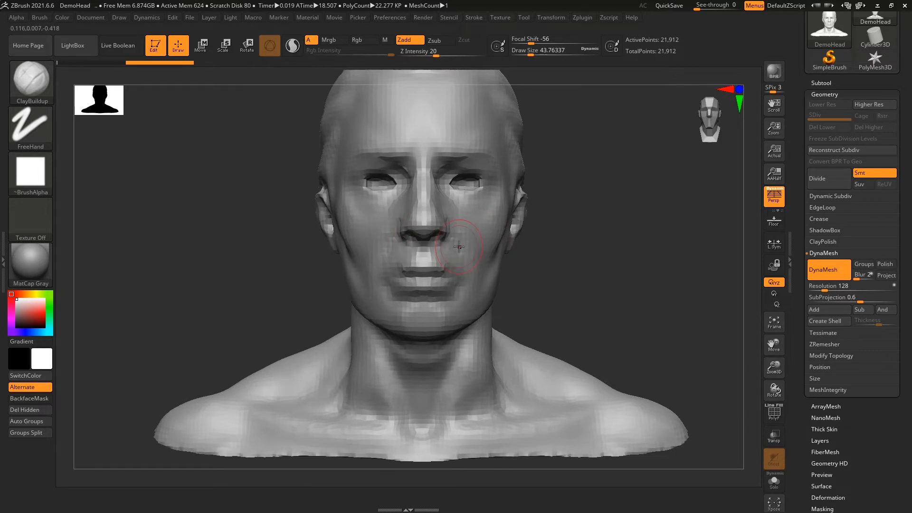
ctrl+right_drag(585, 195, 488, 224)
key(s)
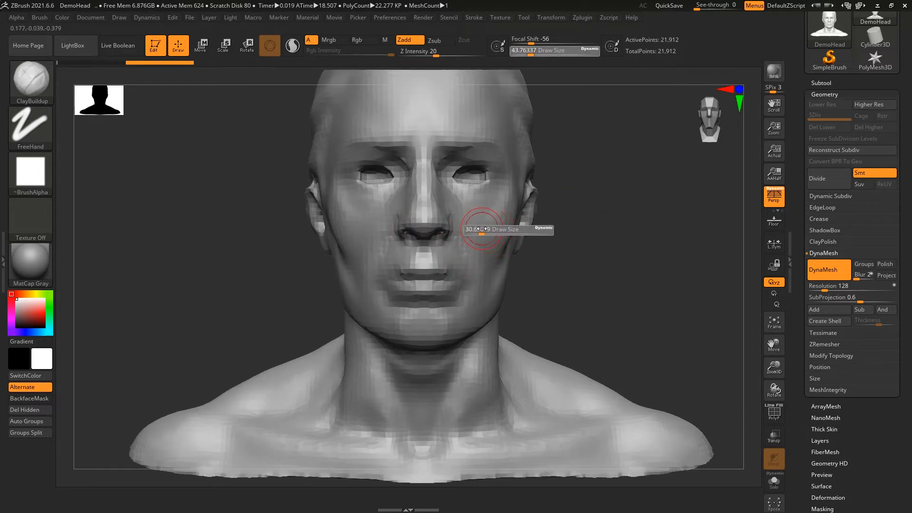
ctrl+right_drag(610, 187, 530, 233)
mouse_move(488, 224)
mouse_down()
mouse_move(492, 246)
mouse_move(515, 224)
mouse_move(508, 204)
mouse_move(496, 268)
mouse_move(513, 266)
mouse_move(464, 245)
mouse_up()
mouse_move(682, 247)
mouse_down()
mouse_move(671, 204)
mouse_move(686, 237)
mouse_move(653, 245)
mouse_up()
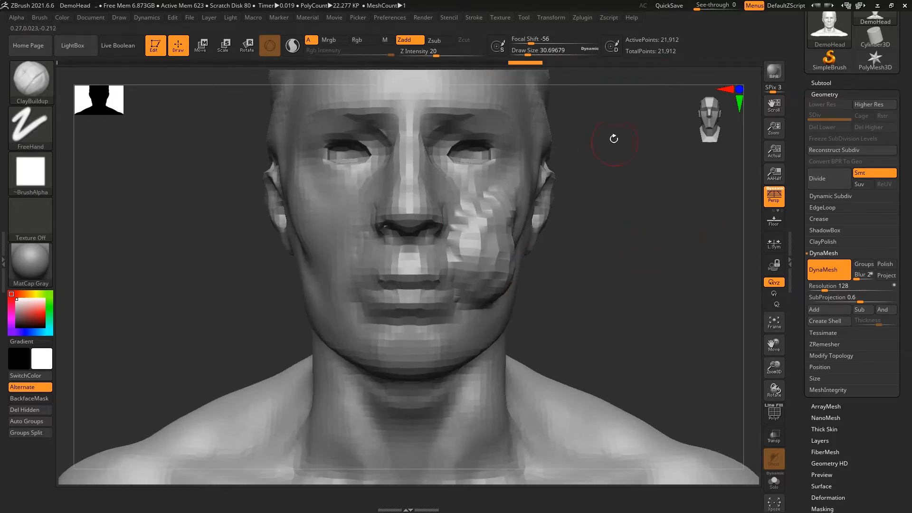
Step: Remesh the head with DynaMesh, build up the bust's right cheek, and remesh again at resolution 128
key(ctrl)
mouse_move(599, 137)
ctrl+mouse_down()
mouse_move(710, 259)
mouse_move(718, 284)
ctrl+mouse_up()
mouse_move(608, 267)
mouse_down()
mouse_move(602, 240)
mouse_move(623, 243)
mouse_up()
mouse_move(335, 228)
mouse_down()
mouse_move(348, 254)
mouse_move(319, 290)
mouse_move(356, 302)
mouse_up()
mouse_move(647, 184)
ctrl+mouse_down()
mouse_move(717, 310)
mouse_move(759, 361)
ctrl+mouse_up()
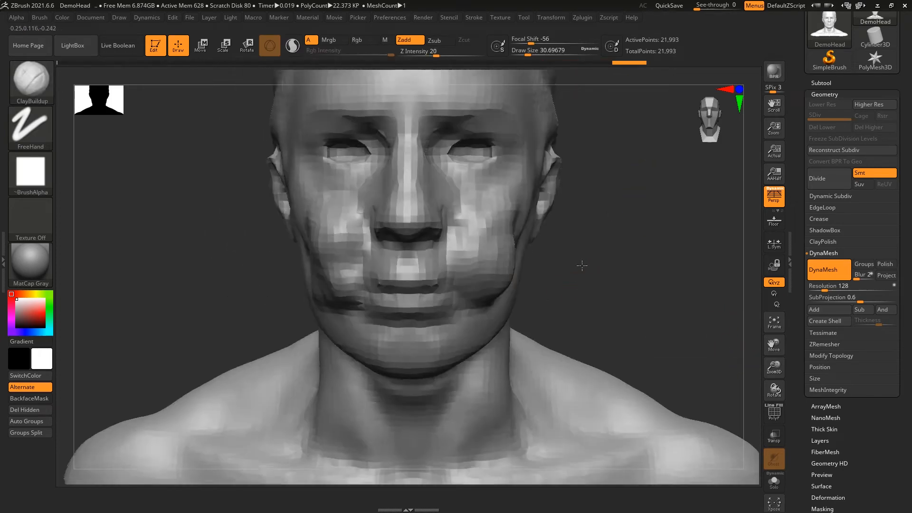
Step: Alternate between the last undo history states to compare the right cheek before and after the DynaMesh update
click(609, 63)
click(617, 63)
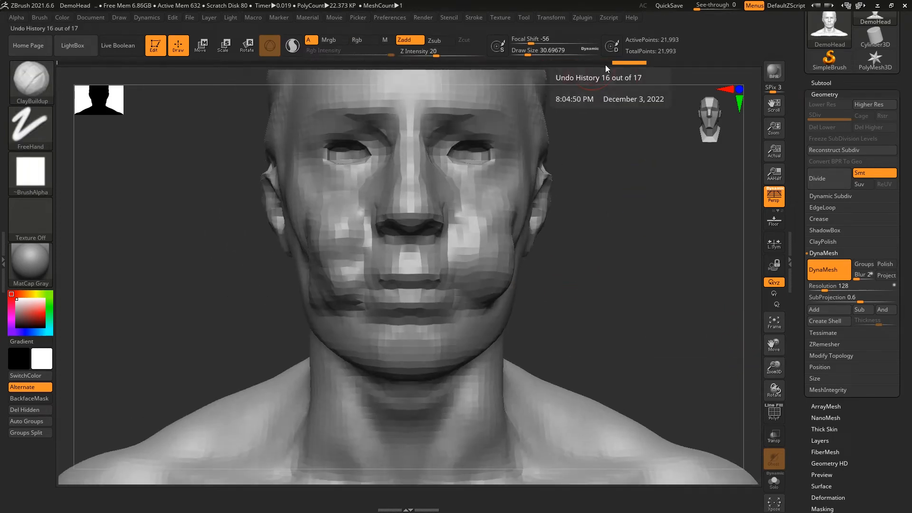
click(605, 64)
click(622, 64)
click(598, 63)
click(616, 63)
click(608, 63)
click(617, 63)
click(600, 63)
click(622, 63)
click(603, 63)
click(618, 63)
click(600, 62)
click(615, 63)
click(602, 63)
Step: Show the polygon wireframe and compare the cheek topology across the DynaMesh history states
alt+drag(610, 133, 627, 187)
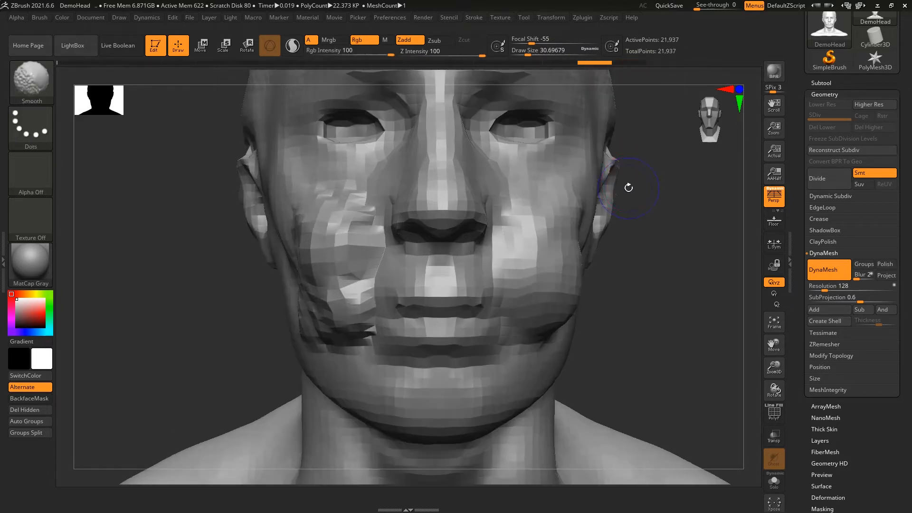
key(shift+f)
alt+drag(708, 218, 715, 237)
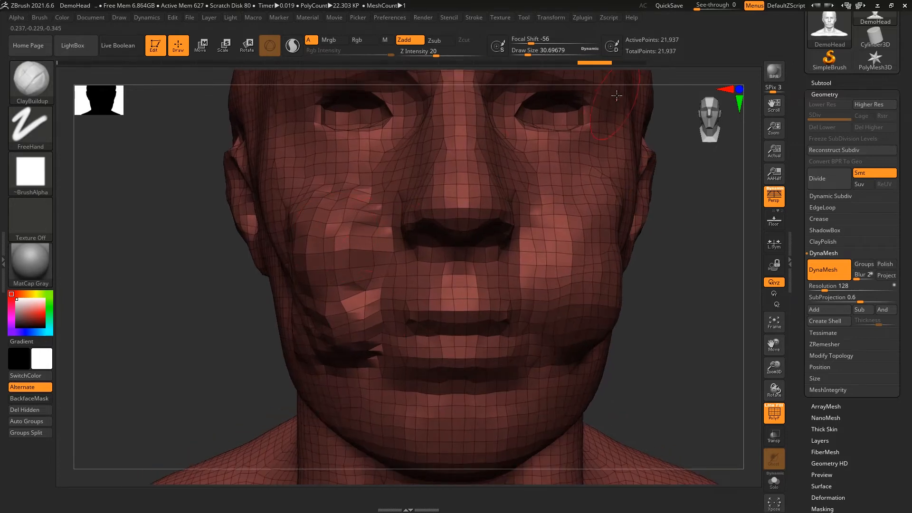
click(625, 64)
click(603, 62)
click(624, 63)
alt+drag(663, 311, 622, 274)
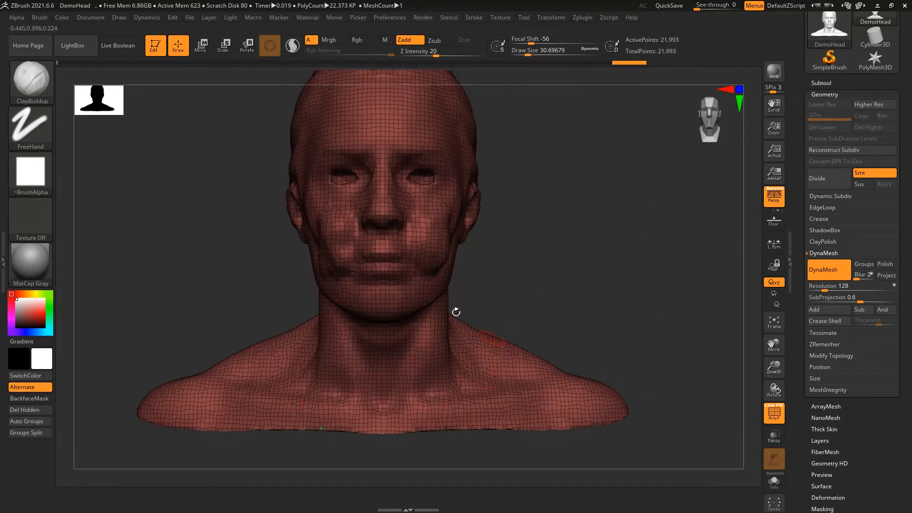
alt+drag(523, 216, 608, 236)
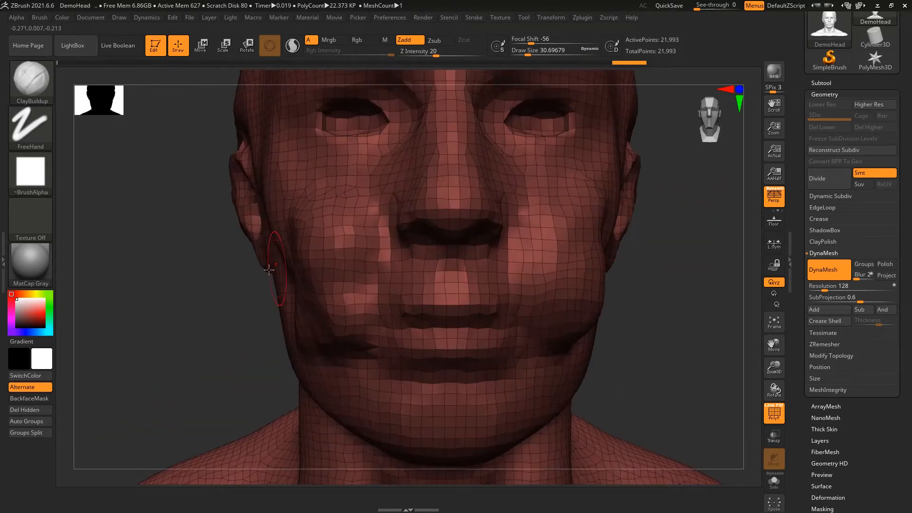
Step: Pull the bust's right cheek outward into a long spike with the Move brush, then remesh the head
key(b)
key(m)
key(v)
drag(320, 264, 157, 307)
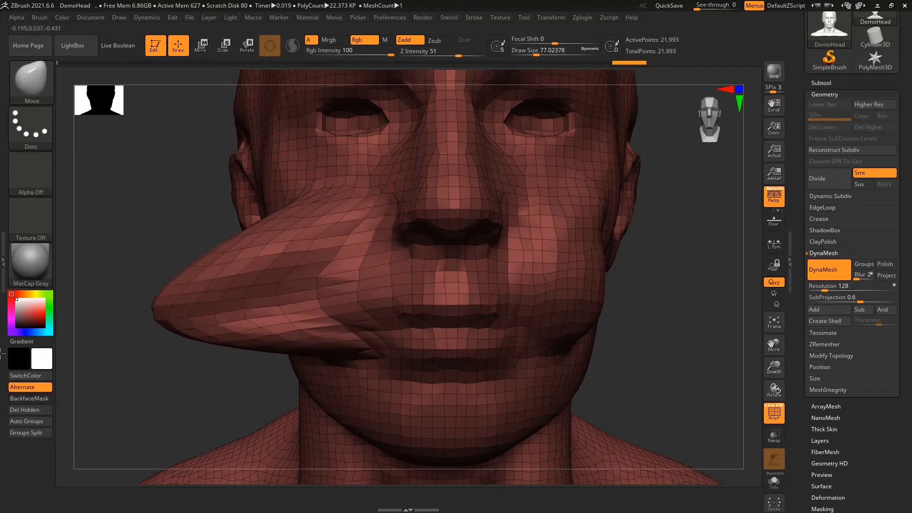
alt+drag(622, 273, 721, 332)
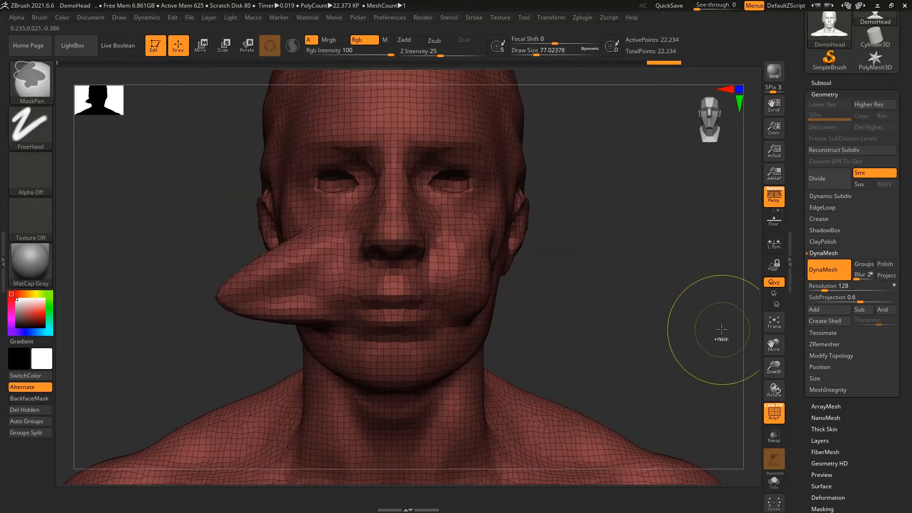
Step: Pull the bust's left cheek and jaw outward into a large bulge with the Move brush
alt+drag(654, 277, 289, 269)
key(shift+f)
alt+drag(620, 270, 594, 142)
drag(523, 204, 637, 205)
drag(384, 276, 606, 305)
mouse_move(332, 292)
mouse_down()
mouse_move(503, 242)
mouse_move(534, 208)
mouse_move(571, 222)
mouse_move(562, 320)
mouse_up()
mouse_move(635, 277)
alt+mouse_down()
mouse_move(629, 204)
mouse_move(576, 246)
mouse_move(600, 261)
mouse_move(558, 260)
mouse_move(594, 223)
alt+mouse_up()
Step: Switch to ClayBuildup, hide the wireframe, and remesh the stretched cheek and jaw with DynaMesh
key(b)
key(c)
key(b)
mouse_move(665, 223)
mouse_down()
mouse_move(648, 237)
mouse_move(740, 334)
mouse_up()
ctrl+drag(684, 198, 720, 252)
mouse_move(674, 245)
mouse_down()
mouse_move(720, 241)
mouse_move(705, 189)
mouse_move(688, 206)
mouse_up()
key(shift+f)
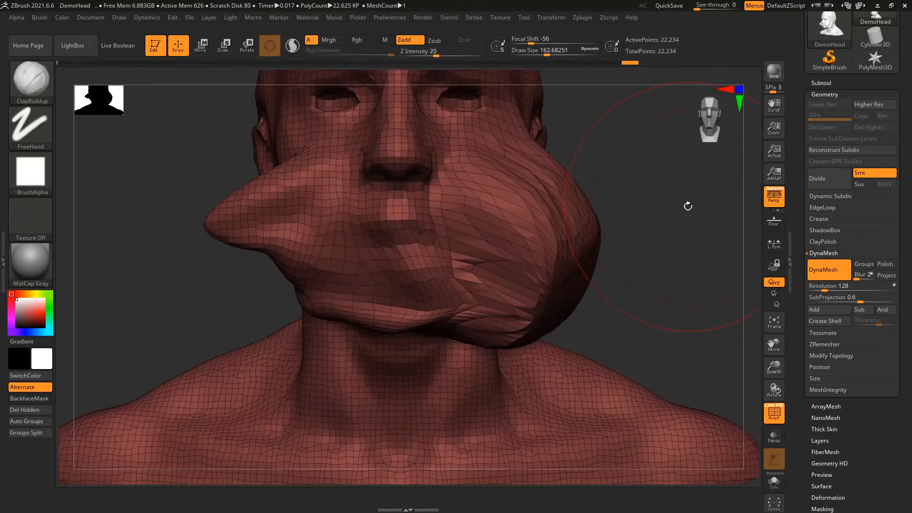
key(shift+f)
mouse_move(645, 164)
ctrl+mouse_down()
mouse_move(725, 257)
mouse_move(716, 256)
ctrl+mouse_up()
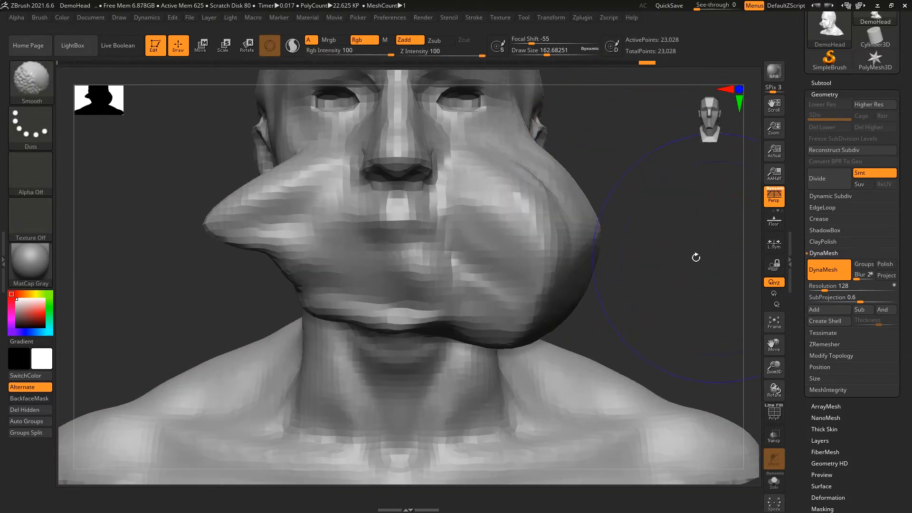
Step: Try dragging the jaw bulge inward over the chin with the Move brush, then undo it
key(b)
key(m)
key(v)
drag(469, 305, 353, 326)
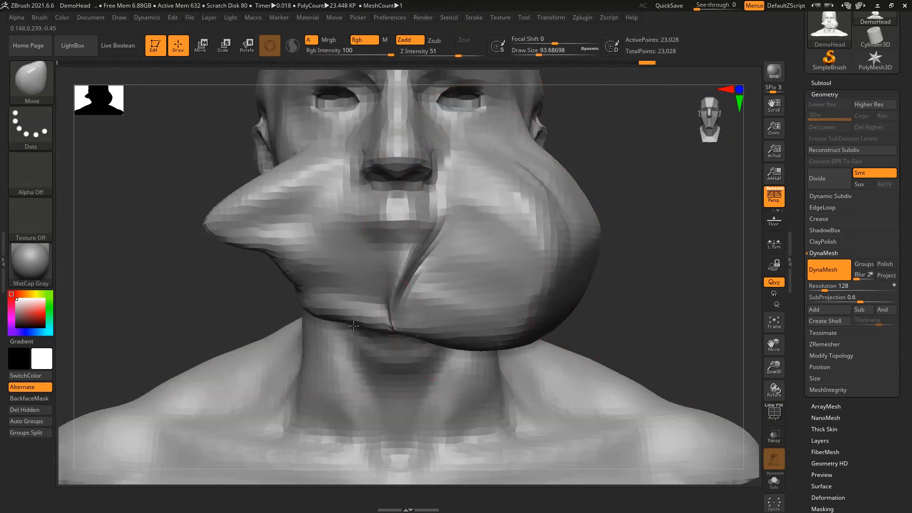
key(ctrl+z)
Step: Sculpt ClayBuildup strokes over the jaw bulge at a draw size of about 59
key(b)
key(c)
key(b)
mouse_move(452, 281)
mouse_down()
mouse_move(446, 260)
mouse_move(501, 239)
mouse_move(478, 199)
mouse_up()
Step: Switch to Photoshop to review the DynaMesh VS Subdivide lecture slide, then return to ZBrush
key(super)
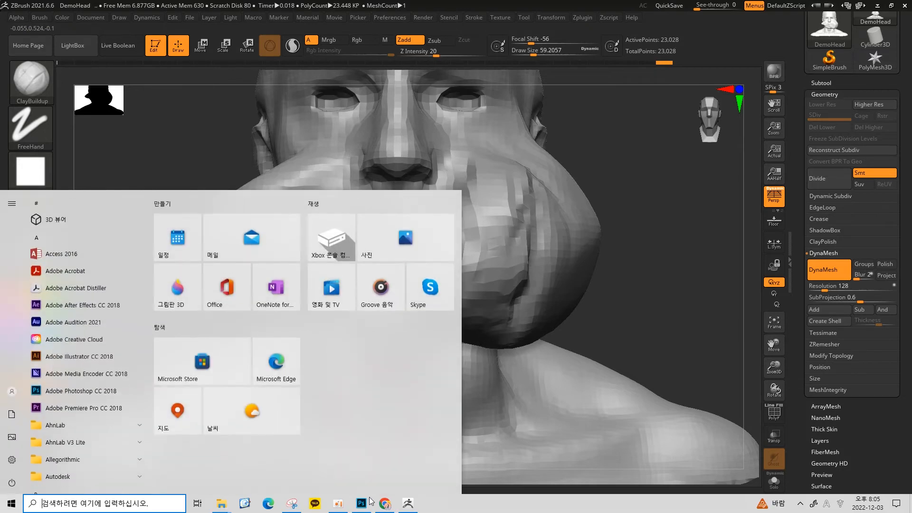
click(417, 500)
click(321, 35)
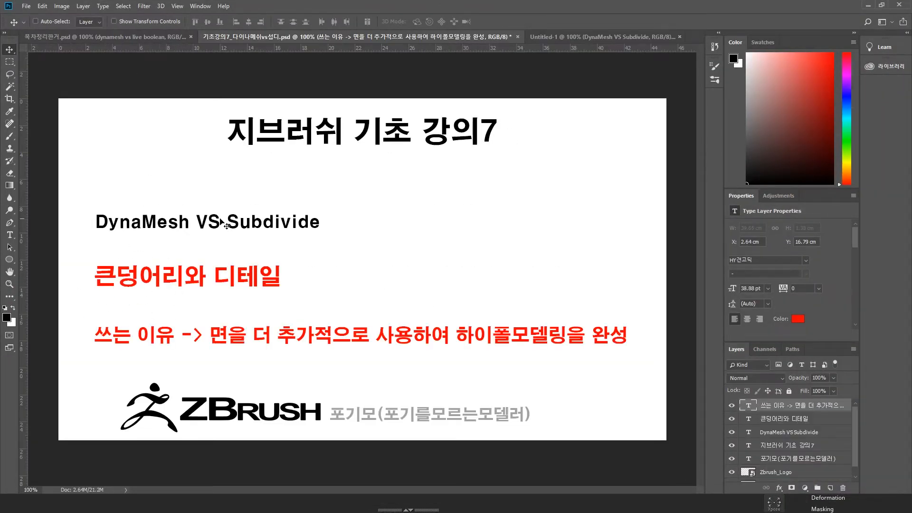
click(873, 5)
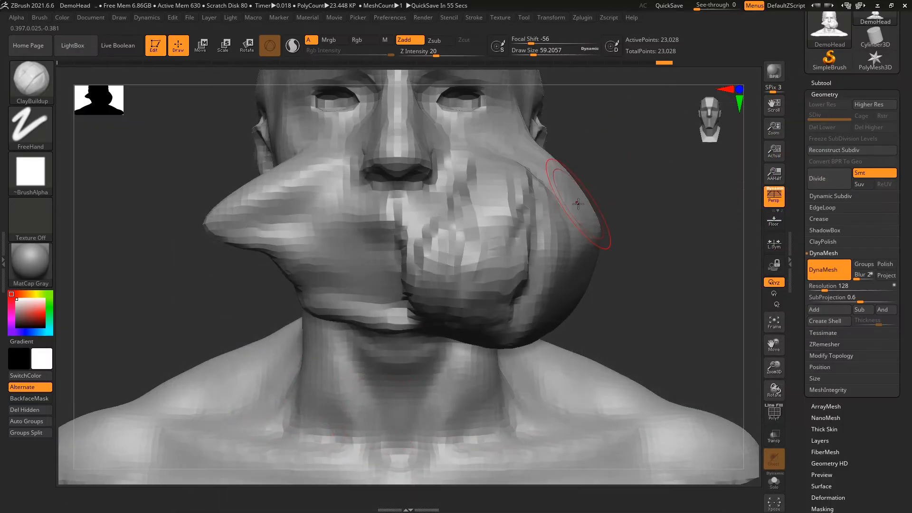
Step: Isolate the bust's left half, assign it its own polygroup, and show the whole head again with its wireframe
mouse_move(629, 287)
mouse_down()
mouse_move(603, 248)
mouse_move(634, 229)
mouse_up()
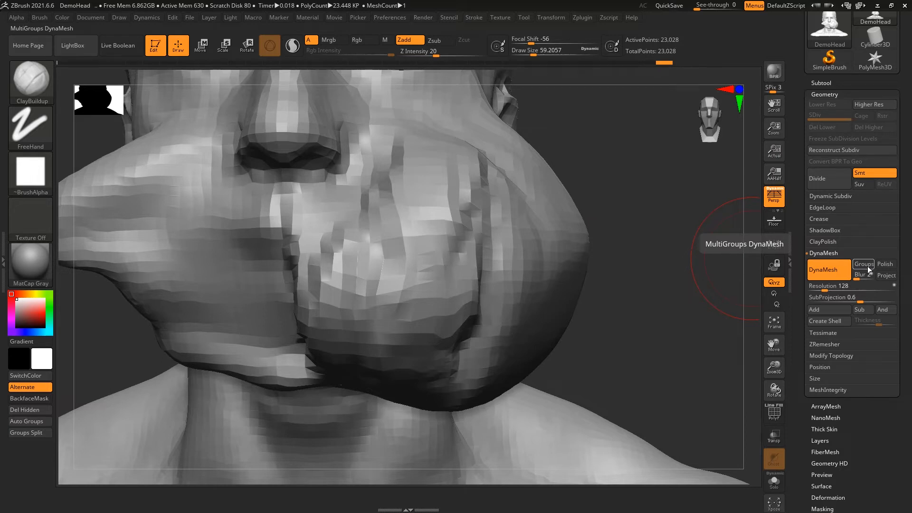
mouse_move(688, 256)
alt+mouse_down()
mouse_move(649, 260)
mouse_move(694, 251)
mouse_move(686, 242)
alt+mouse_up()
key(shift+f)
mouse_move(603, 174)
alt+mouse_down()
mouse_move(594, 196)
mouse_move(596, 170)
alt+mouse_up()
key(shift+f)
ctrl+shift+drag(605, 104, 358, 489)
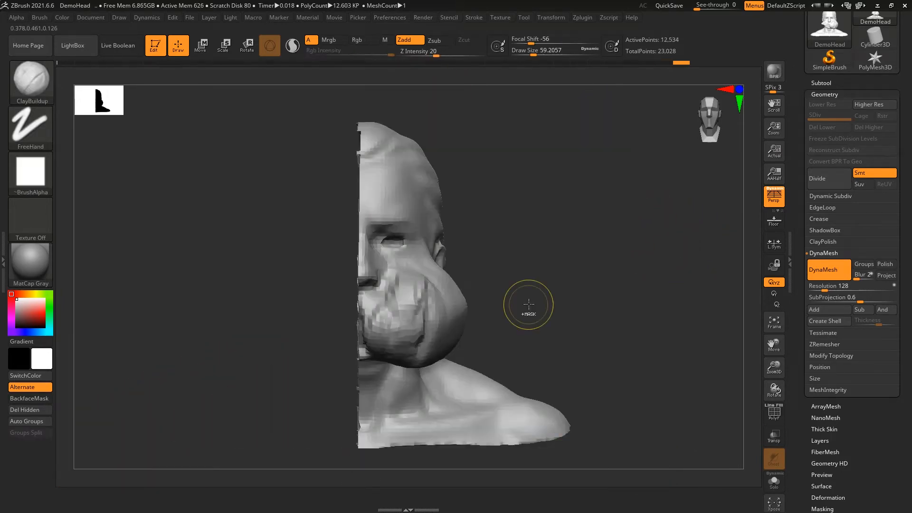
key(shift+f)
key(ctrl+w)
key(shift+f)
ctrl+shift+click(600, 235)
key(shift+f)
Step: Reduce the draw size to about 6, enable DynaMesh Groups, and remesh the head into separate polygroup halves
alt+drag(600, 235, 528, 294)
alt+drag(527, 132, 425, 218)
key(s)
drag(342, 188, 327, 188)
alt+drag(707, 213, 703, 188)
alt+drag(702, 230, 747, 202)
click(864, 264)
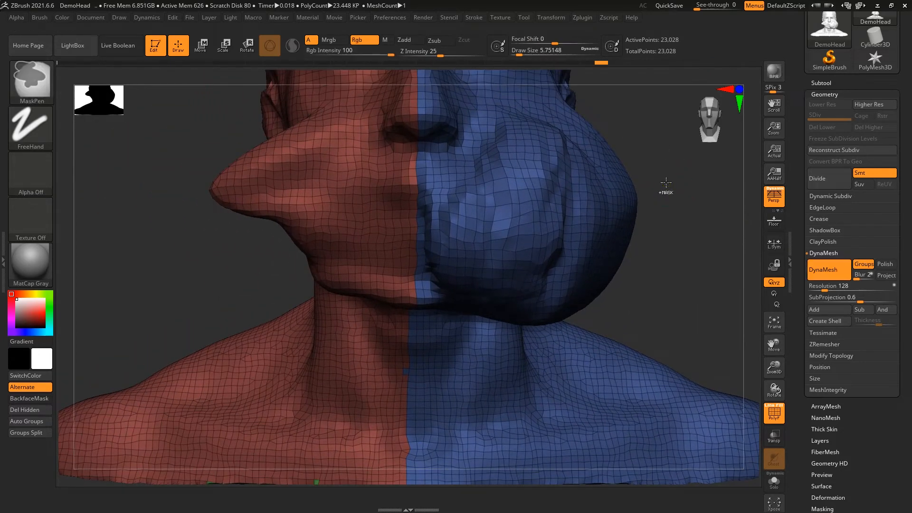
ctrl+drag(665, 183, 744, 296)
alt+drag(721, 258, 665, 313)
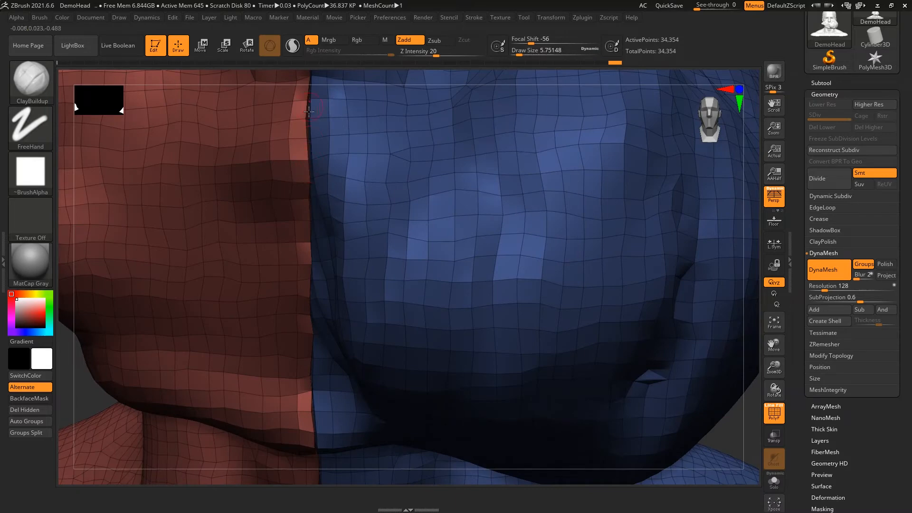
key(shift+f)
alt+drag(739, 393, 682, 108)
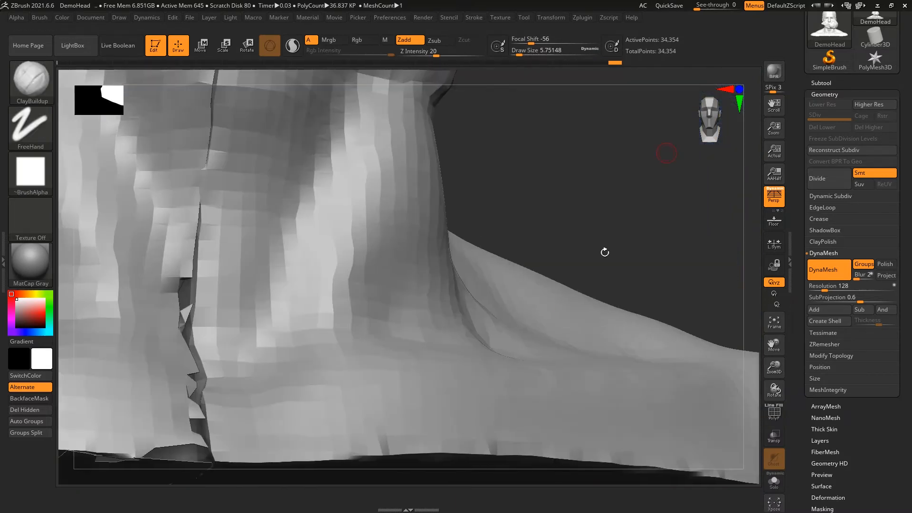
Step: Try an enlarged ClayBuildup stroke along the neck seam between the two halves, then undo it
alt+right_drag(206, 286, 273, 273)
key(bracketright)
drag(258, 240, 256, 394)
key(ctrl+z)
Step: Smooth the seam between the halves along the neck, face and forehead at a draw size of about 56
mouse_move(238, 289)
shift+mouse_down()
mouse_move(249, 382)
mouse_move(226, 280)
mouse_move(257, 166)
mouse_move(247, 119)
shift+mouse_up()
mouse_move(599, 186)
alt+mouse_down()
mouse_move(575, 335)
mouse_move(324, 353)
alt+mouse_up()
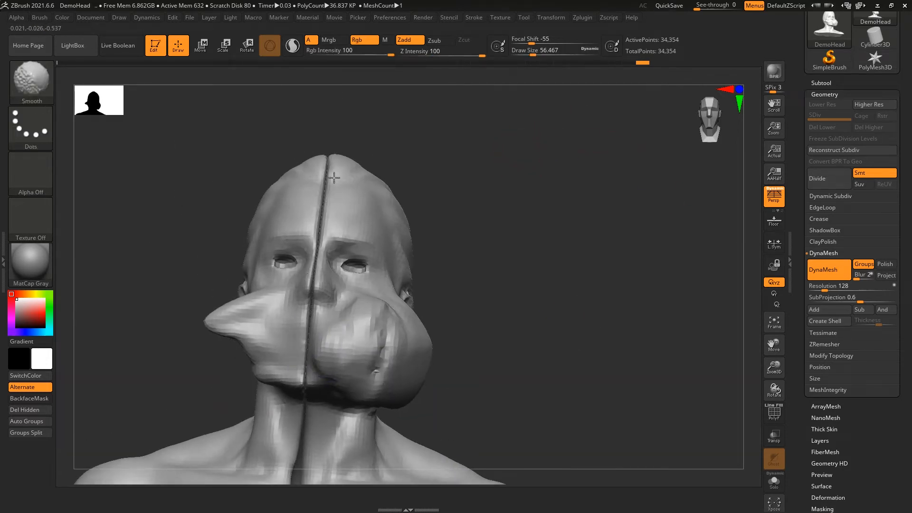
drag(465, 152, 332, 374)
shift+drag(354, 411, 349, 342)
mouse_move(518, 271)
alt+mouse_down()
mouse_move(596, 187)
mouse_move(565, 204)
mouse_move(674, 241)
alt+mouse_up()
mouse_move(309, 297)
shift+mouse_down()
mouse_move(521, 313)
mouse_move(143, 311)
mouse_move(239, 306)
shift+mouse_up()
alt+drag(504, 190, 889, 166)
alt+drag(602, 98, 505, 151)
Step: Smooth the seam between the halves around the back and underside of the bust
mouse_move(579, 142)
mouse_down()
mouse_move(535, 144)
mouse_move(621, 274)
mouse_up()
alt+drag(591, 220, 336, 261)
alt+drag(617, 237, 612, 285)
shift+drag(223, 316, 523, 284)
mouse_move(650, 190)
mouse_down()
mouse_move(625, 183)
mouse_move(570, 218)
mouse_move(606, 218)
mouse_up()
shift+drag(319, 293, 237, 282)
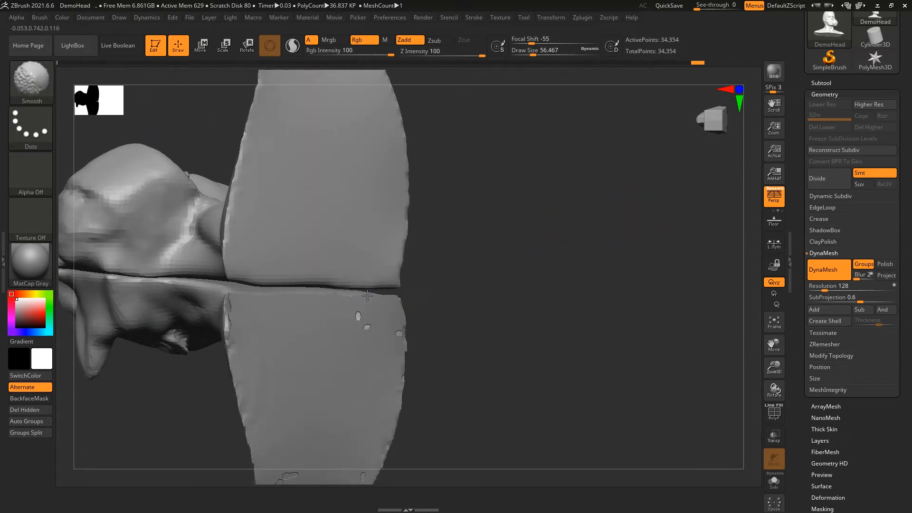
shift+drag(367, 296, 402, 287)
mouse_move(526, 269)
mouse_down()
mouse_move(712, 204)
mouse_move(617, 185)
mouse_move(653, 252)
mouse_move(633, 132)
mouse_move(617, 206)
mouse_move(684, 207)
mouse_move(726, 232)
mouse_move(621, 203)
mouse_move(527, 220)
mouse_up()
ctrl+right_drag(622, 270, 655, 181)
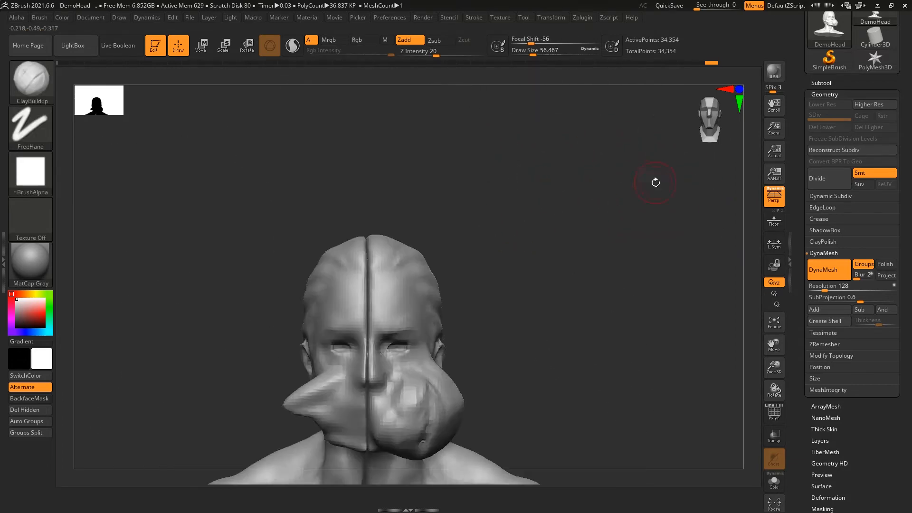
Step: Undo the seam smoothing and the Groups remesh to return to the unsplit head
key(ctrl+z)
ctrl+right_drag(619, 279, 637, 209)
key(ctrl+z)
key(ctrl+z)
key(ctrl+z)
key(ctrl+z)
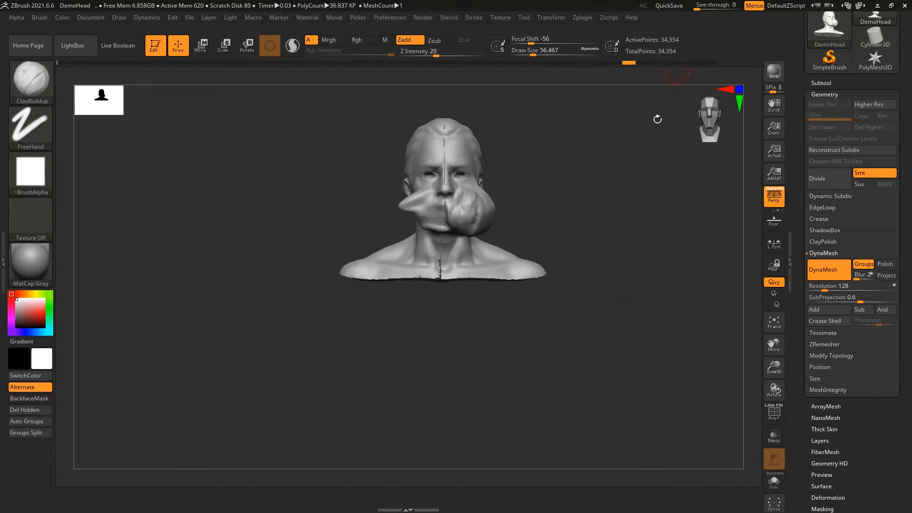
mouse_move(653, 260)
ctrl+right_down()
mouse_move(629, 182)
mouse_move(619, 242)
mouse_move(628, 187)
mouse_move(628, 214)
ctrl+right_up()
Step: Isolate the bust's right half, check it in the subtool list, and restore the full head's visibility
ctrl+shift+drag(215, 141, 420, 484)
click(844, 84)
drag(644, 266, 733, 181)
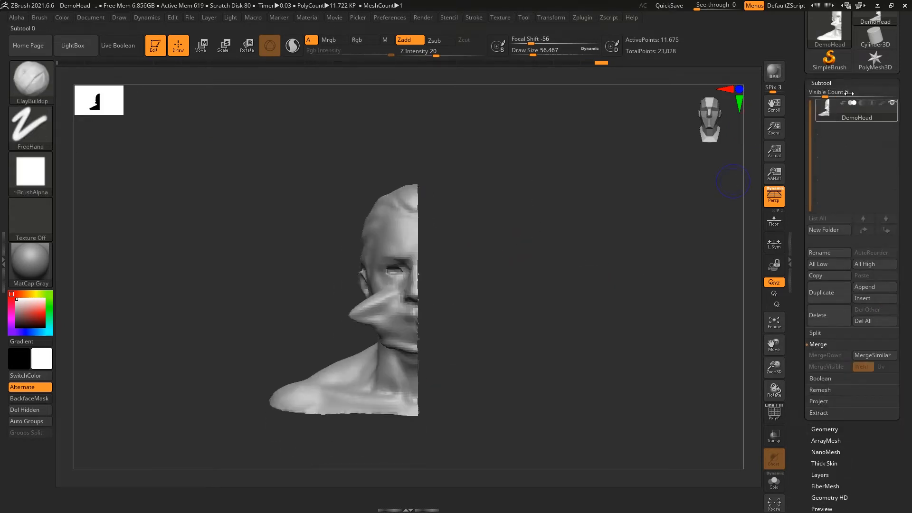
click(845, 82)
click(844, 93)
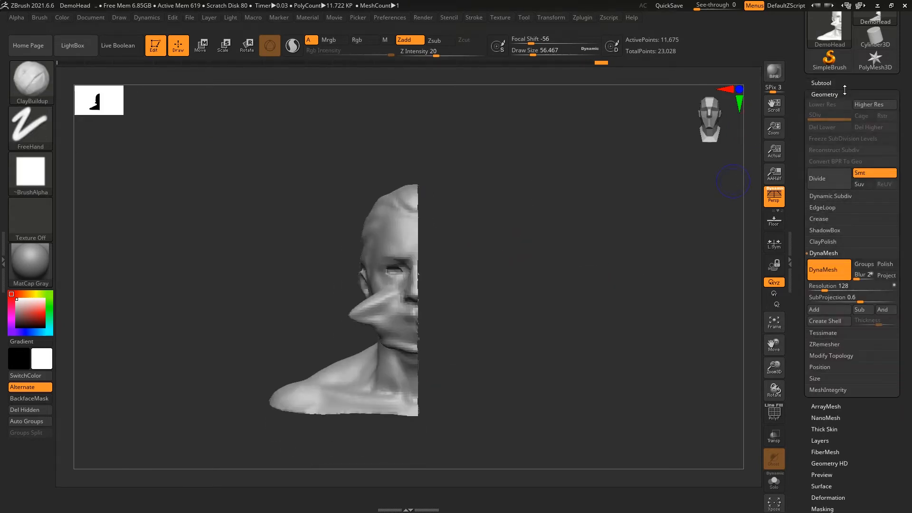
mouse_move(639, 213)
mouse_down()
mouse_move(619, 196)
mouse_move(637, 202)
mouse_up()
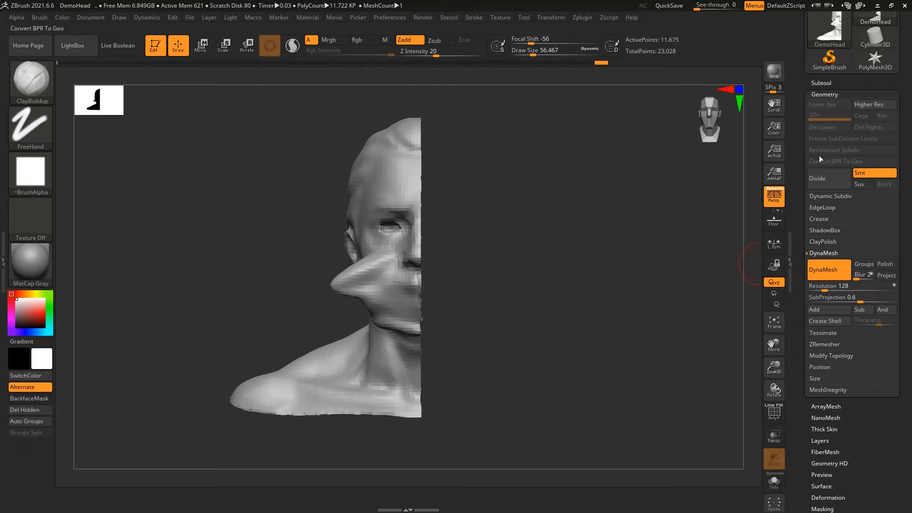
click(842, 84)
ctrl+shift+click(661, 206)
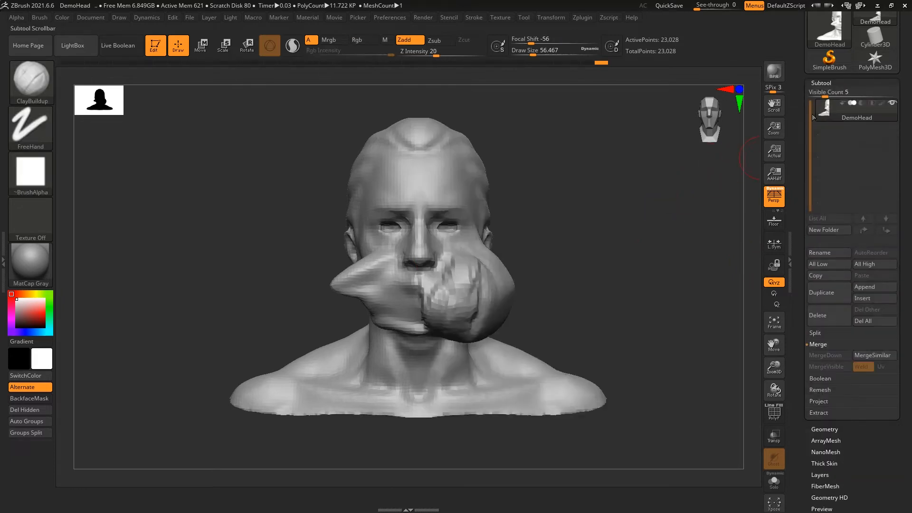
Step: Re-enable DynaMesh Groups, remesh the head into two halves, and smooth along the center seam
click(867, 189)
click(864, 264)
key(shift+f)
key(shift+f)
ctrl+drag(589, 161, 612, 192)
alt+drag(633, 229, 659, 253)
key(f)
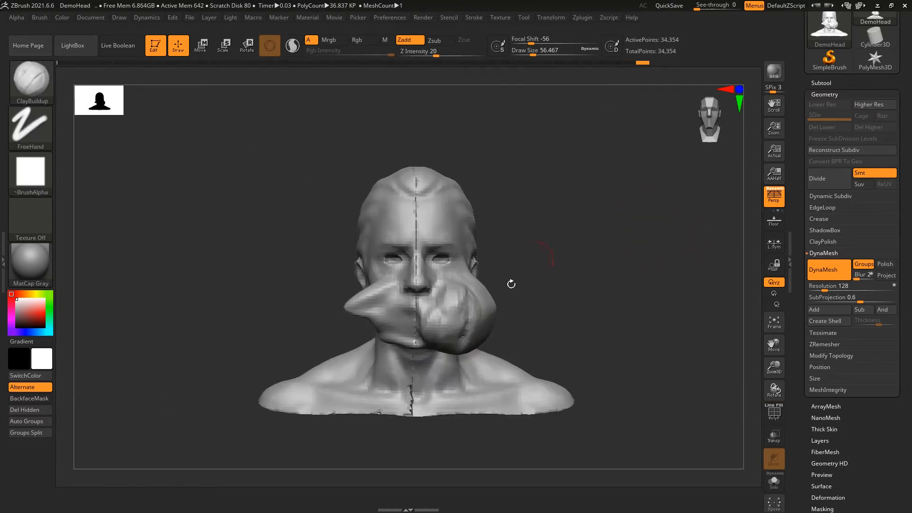
mouse_move(398, 415)
shift+mouse_down()
mouse_move(417, 242)
mouse_move(428, 224)
mouse_move(419, 175)
shift+mouse_up()
ctrl+right_drag(590, 206, 607, 221)
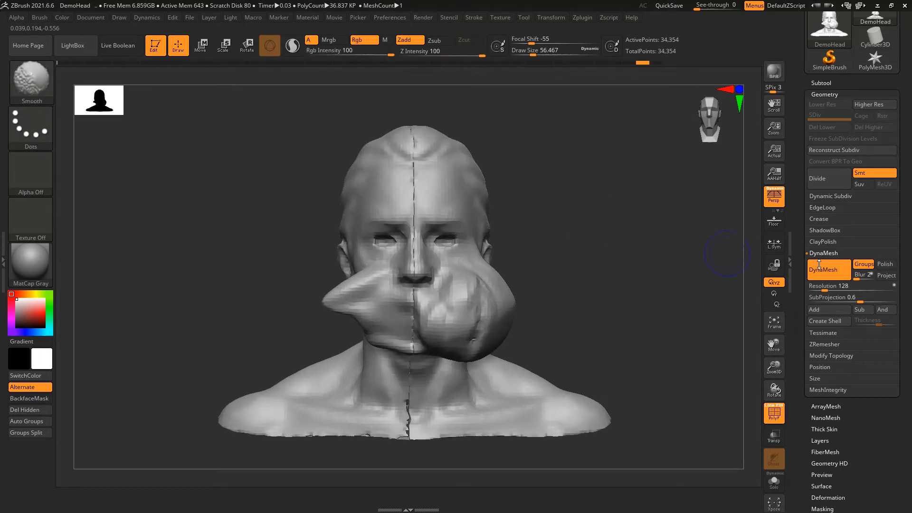
Step: Turn off Groups, enable Polish, and remesh the unsplit head with DynaMesh at resolution 128
click(864, 264)
click(880, 264)
ctrl+drag(700, 250, 765, 253)
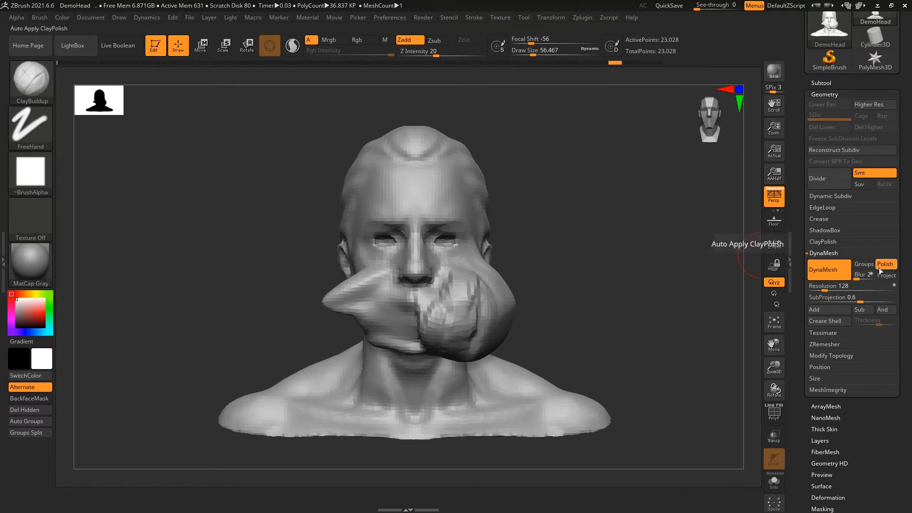
ctrl+drag(631, 177, 686, 281)
ctrl+right_drag(686, 283, 703, 309)
right_drag(678, 254, 713, 503)
key(ctrl+z)
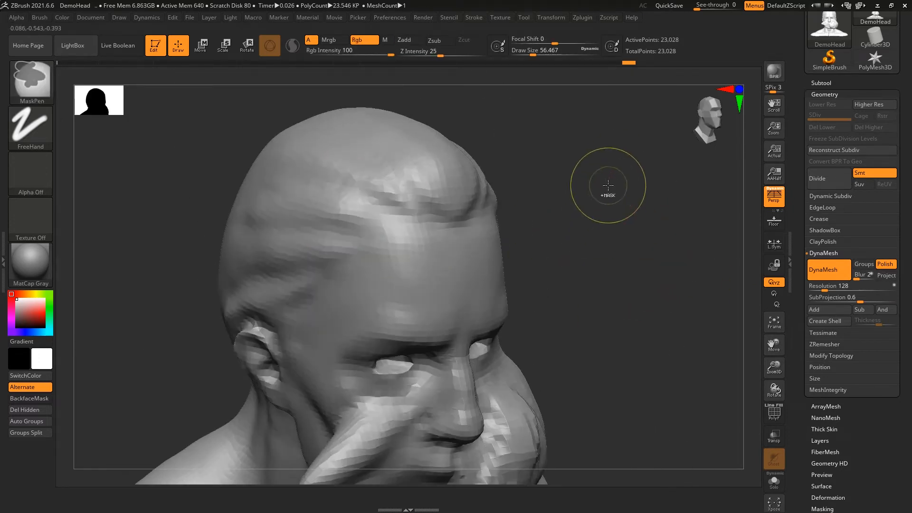
Step: Remesh the head with Polish enabled, inspect the surface up close, and undo the remesh
ctrl+drag(607, 187, 660, 259)
right_drag(659, 259, 616, 284)
key(f)
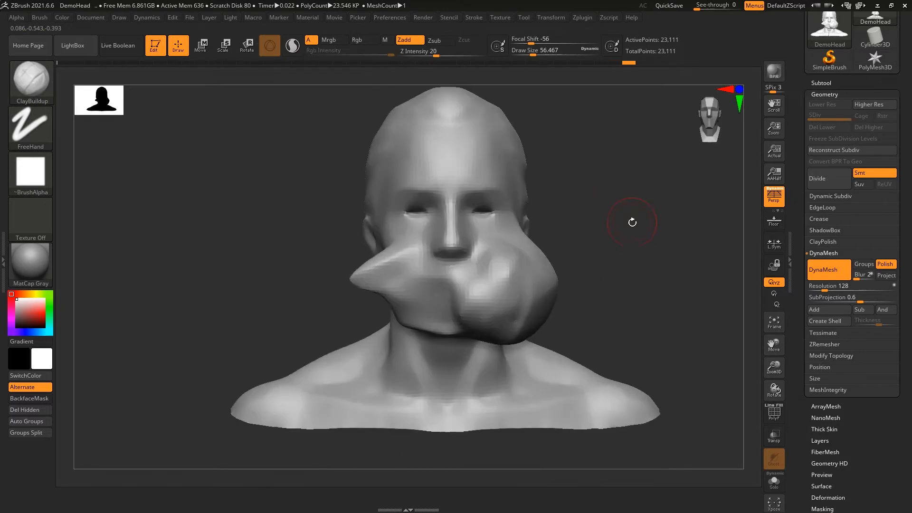
right_drag(678, 264, 573, 259)
alt+right_drag(665, 239, 540, 234)
ctrl+drag(595, 186, 656, 271)
ctrl+right_drag(656, 271, 628, 220)
key(ctrl+z)
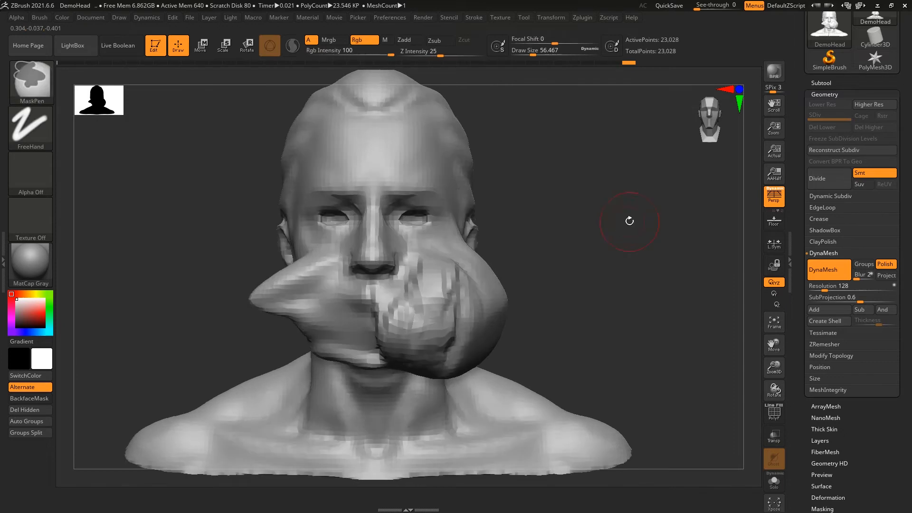
alt+right_drag(706, 236, 709, 223)
key(ctrl+z)
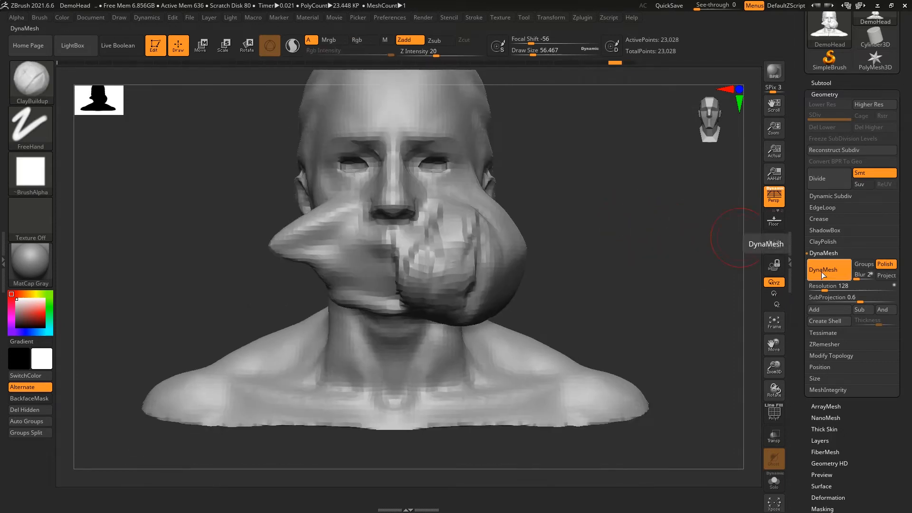
Step: Replace Polish with the Project option and remesh the head twice with DynaMesh at resolution 128
click(889, 276)
alt+drag(586, 177, 658, 236)
drag(628, 189, 655, 238)
key(shift+f)
key(shift+f)
alt+drag(700, 194, 576, 203)
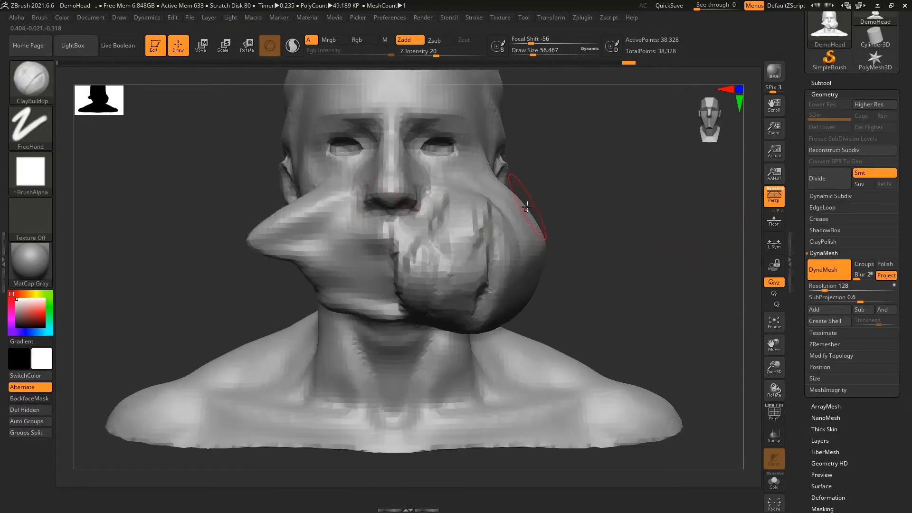
key(shift+f)
key(shift+f)
ctrl+drag(625, 207, 707, 309)
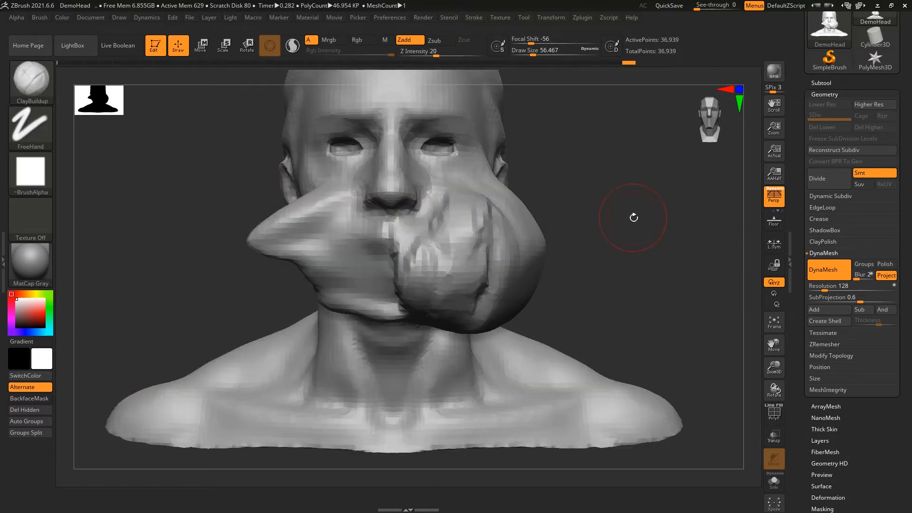
Step: Inspect the projected head's polyframe around the mouth and remesh it once more with Project on
alt+drag(635, 217, 655, 246)
key(shift+f)
key(shift+f)
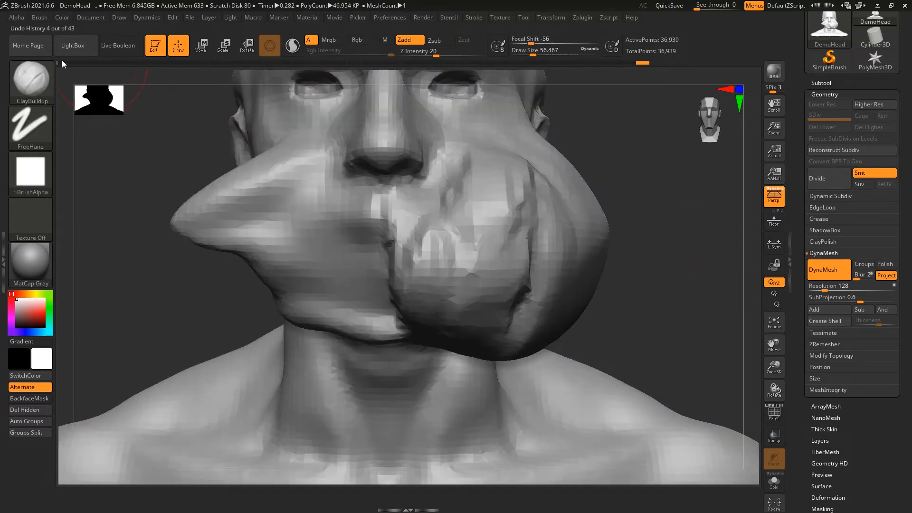
alt+drag(641, 173, 635, 170)
key(shift+f)
key(shift+f)
key(shift+f)
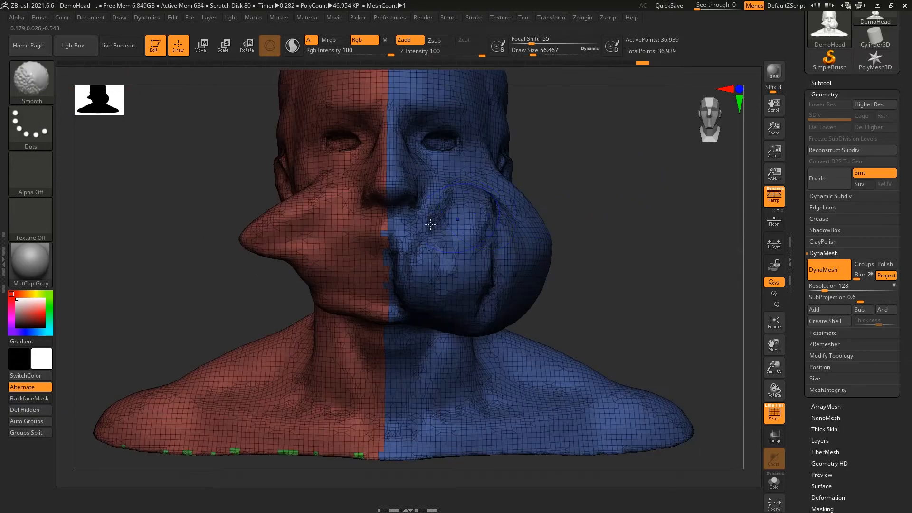
mouse_move(688, 247)
mouse_down()
mouse_move(667, 93)
mouse_move(637, 179)
mouse_move(609, 212)
mouse_move(657, 329)
mouse_up()
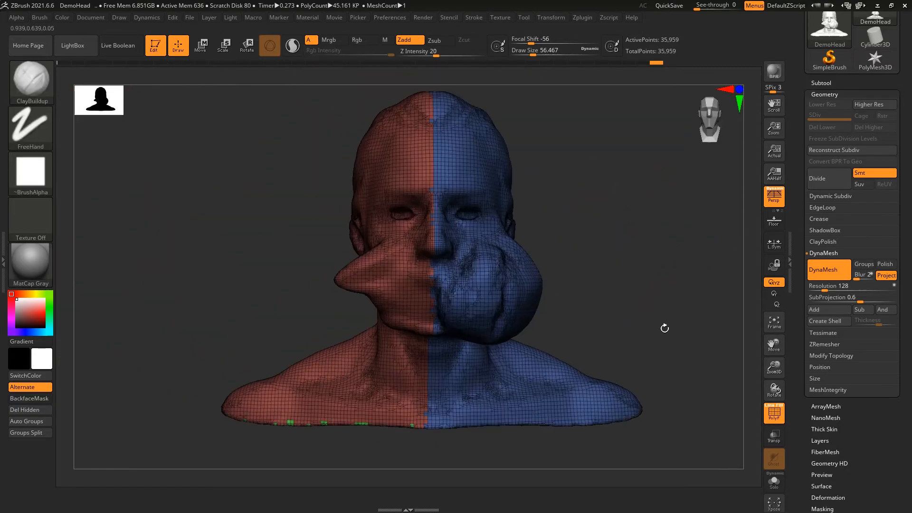
alt+drag(657, 272, 633, 253)
key(shift+f)
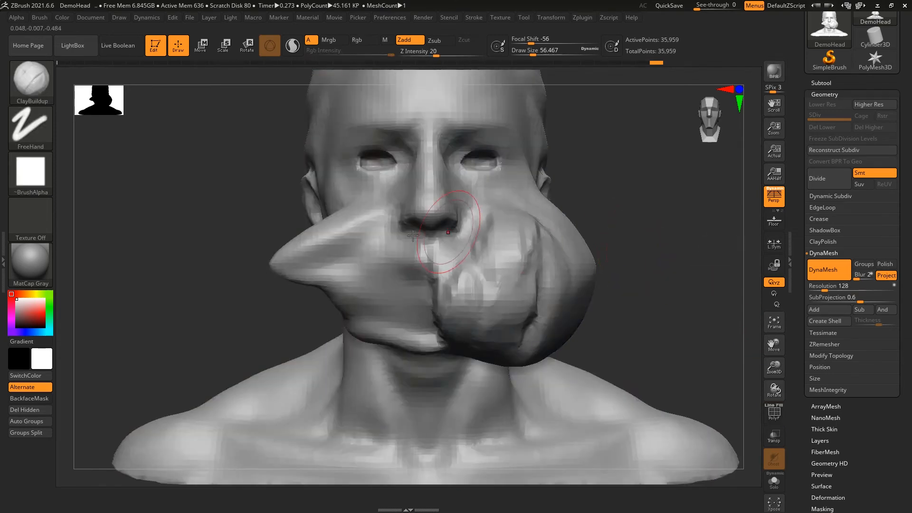
Step: Build up clay across the mouth and jaw with ClayBuildup at draw size about 83, and remesh with Project off
drag(367, 287, 468, 309)
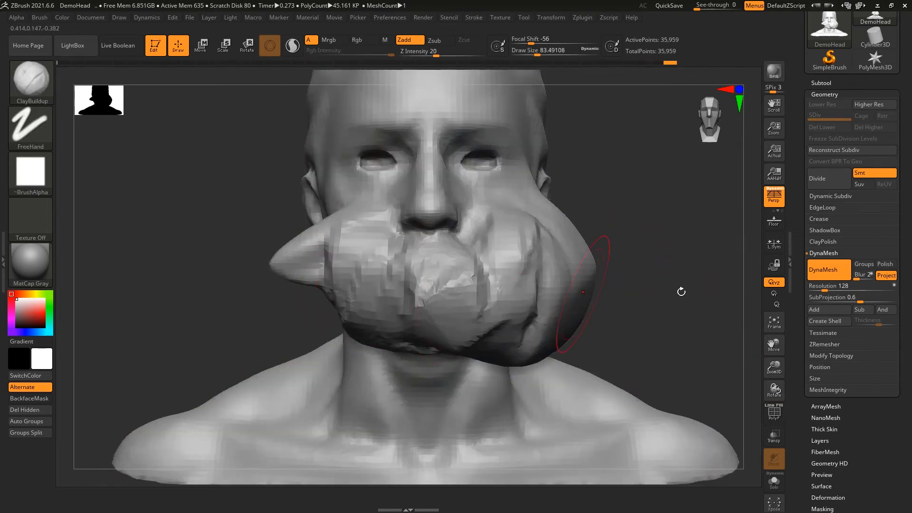
key(ctrl+z)
mouse_move(295, 257)
mouse_down()
mouse_move(380, 304)
mouse_move(452, 316)
mouse_up()
mouse_move(645, 238)
ctrl+mouse_down()
mouse_move(712, 264)
mouse_move(732, 174)
mouse_move(657, 223)
ctrl+mouse_up()
mouse_move(326, 265)
mouse_down()
mouse_move(370, 282)
mouse_move(335, 261)
mouse_move(351, 276)
mouse_up()
ctrl+drag(540, 222, 608, 399)
mouse_move(637, 323)
mouse_down()
mouse_move(649, 309)
mouse_move(605, 313)
mouse_move(660, 240)
mouse_move(613, 214)
mouse_up()
drag(437, 283, 463, 275)
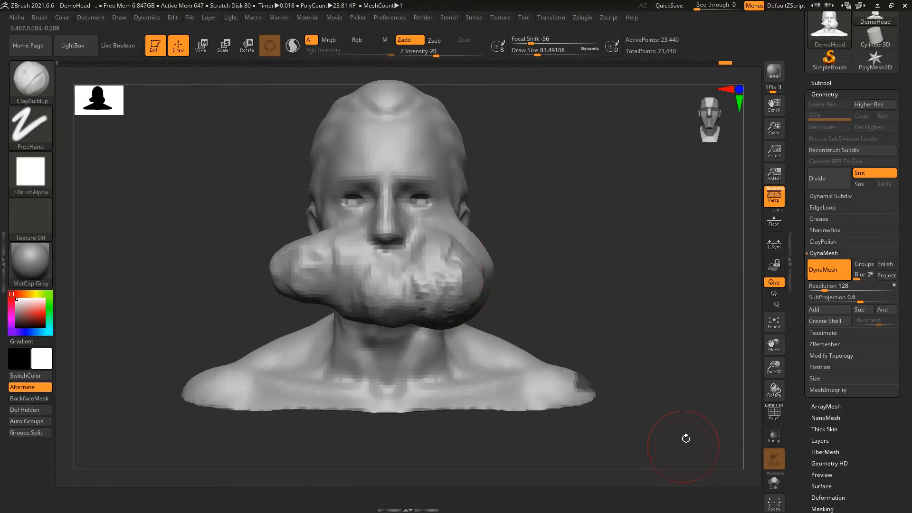
Step: Examine the Blur setting and remesh the head at resolution 128 with Blur at 2
key(ctrl)
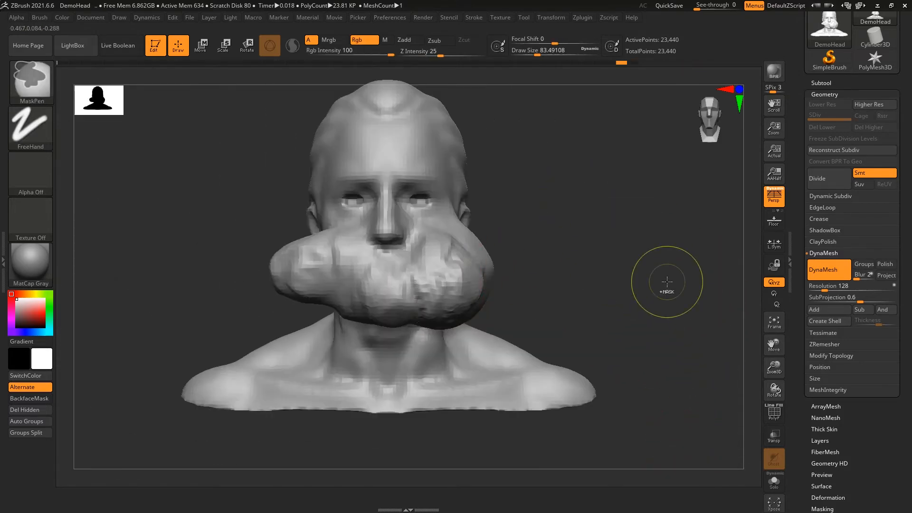
ctrl+right_drag(666, 282, 697, 233)
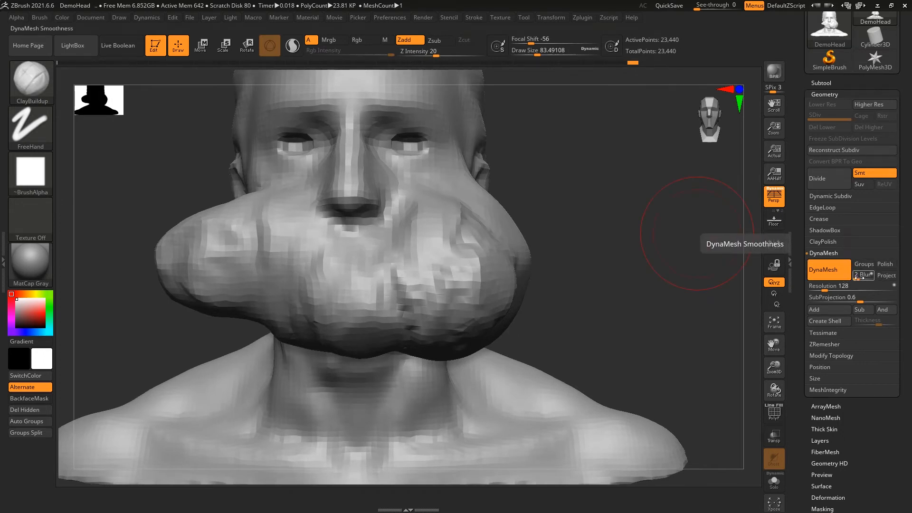
ctrl+right_drag(611, 250, 642, 233)
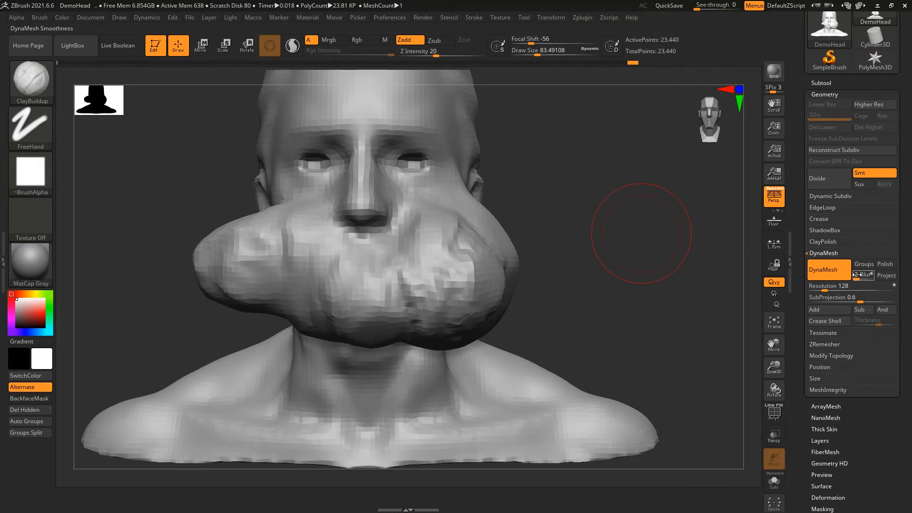
ctrl+drag(567, 176, 669, 331)
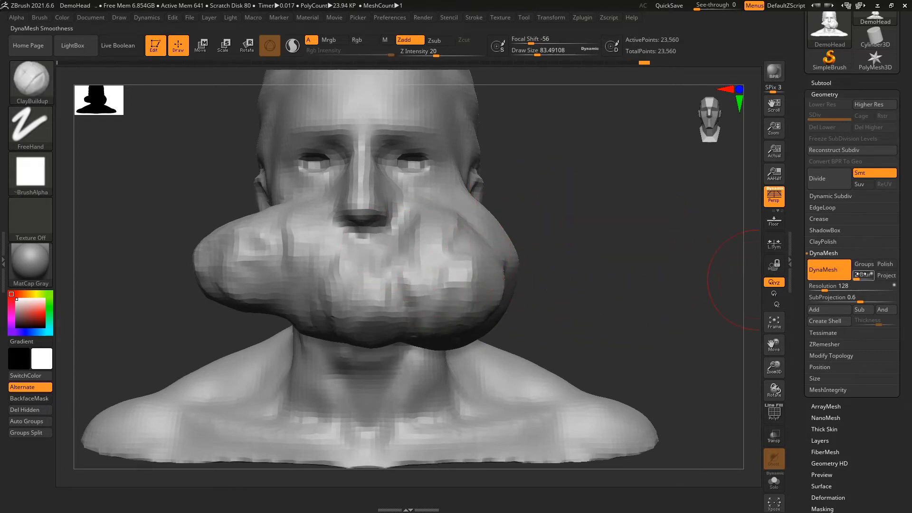
drag(665, 228, 684, 269)
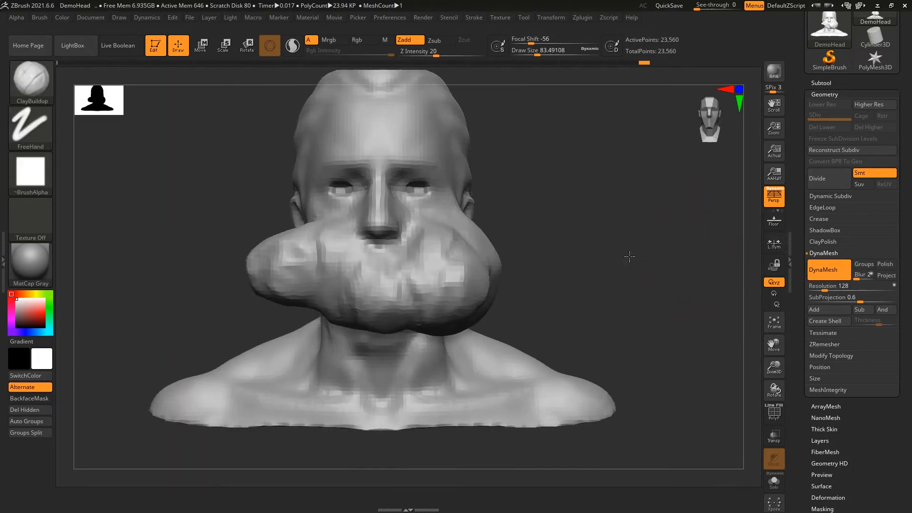
Step: Raise the DynaMesh resolution to 152 and then 616, remeshing the head after each change
alt+drag(622, 248, 637, 262)
drag(824, 290, 827, 290)
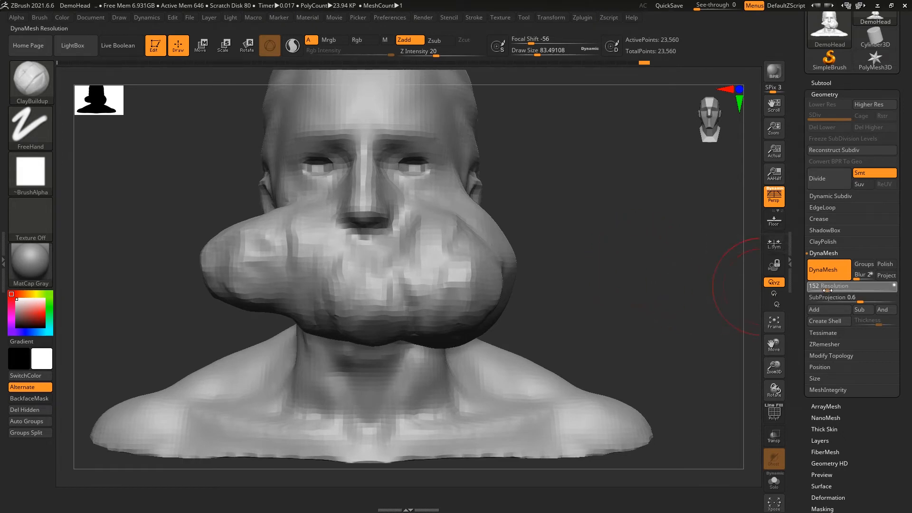
ctrl+drag(561, 173, 695, 354)
drag(834, 288, 843, 288)
ctrl+drag(606, 173, 679, 317)
Step: Inspect the dense mesh's polyframe beside the nose and compare it with the neighbouring undo history state
drag(647, 204, 692, 67)
key(shift+f)
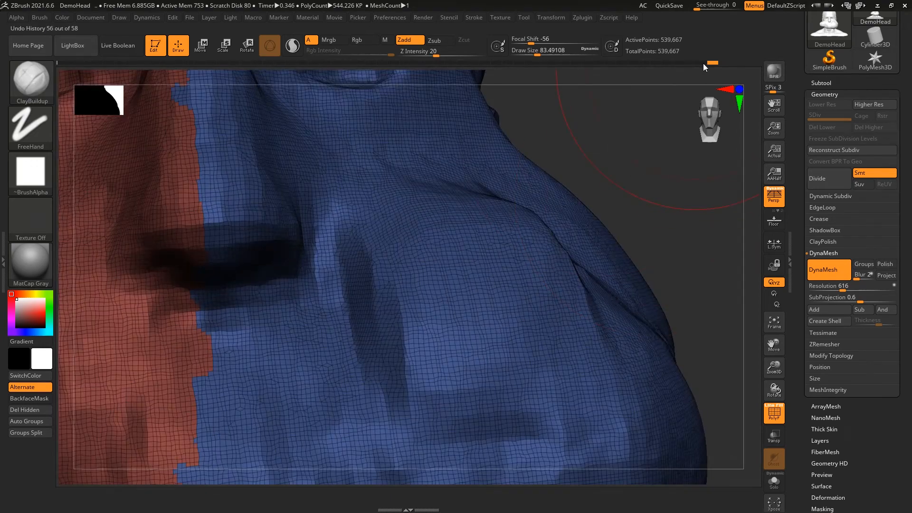
click(708, 63)
click(714, 63)
ctrl+right_drag(683, 85, 627, 238)
drag(630, 254, 625, 222)
ctrl+right_drag(625, 221, 635, 215)
key(shift+f)
Step: Smooth the face and the built-up jaw on the dense mesh, using draw sizes of about 46 and 56
mouse_move(671, 233)
shift+mouse_down()
mouse_move(684, 238)
mouse_move(657, 251)
shift+mouse_up()
key(s)
shift+drag(338, 291, 364, 281)
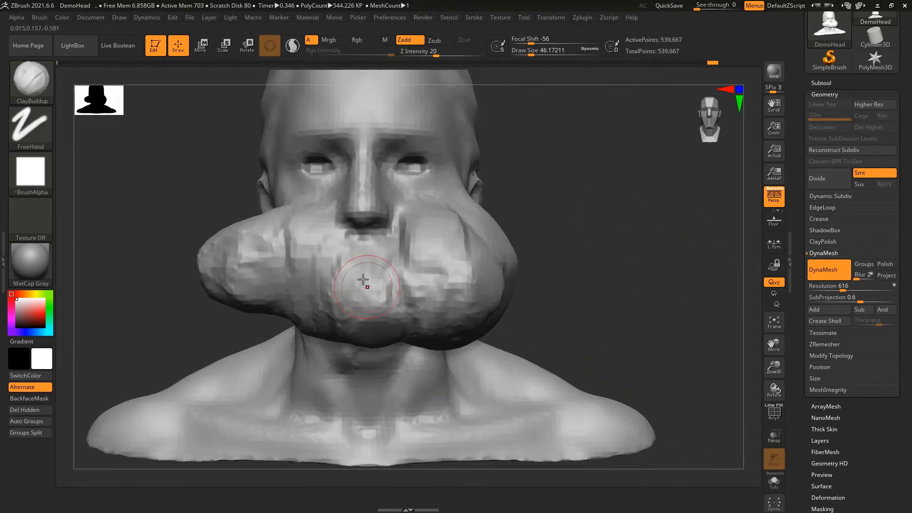
key(s)
drag(392, 251, 388, 251)
key(s)
drag(342, 276, 347, 276)
key(shift)
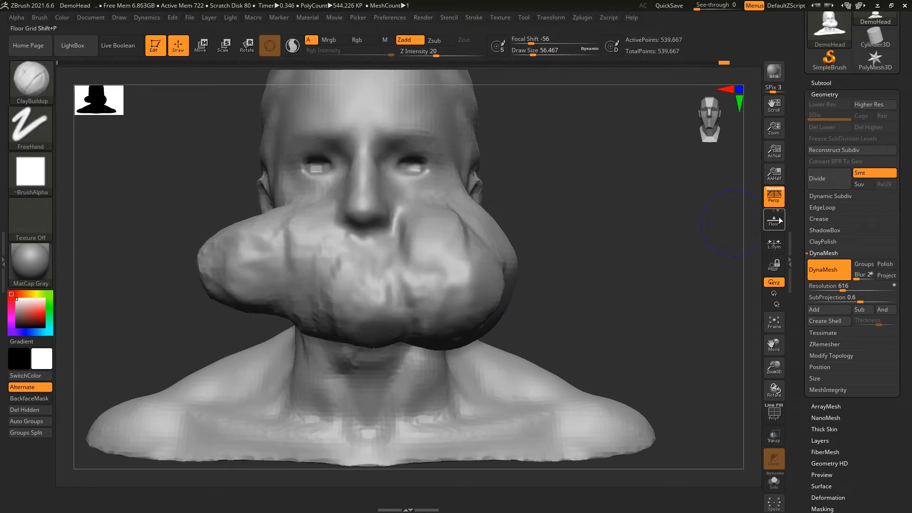
Step: Undo back to the low-density mesh, check its polyframe, and remesh the head at resolution 616
mouse_move(609, 199)
ctrl+right_down()
mouse_move(631, 230)
mouse_move(635, 166)
mouse_move(644, 214)
mouse_move(657, 228)
ctrl+right_up()
key(ctrl+z)
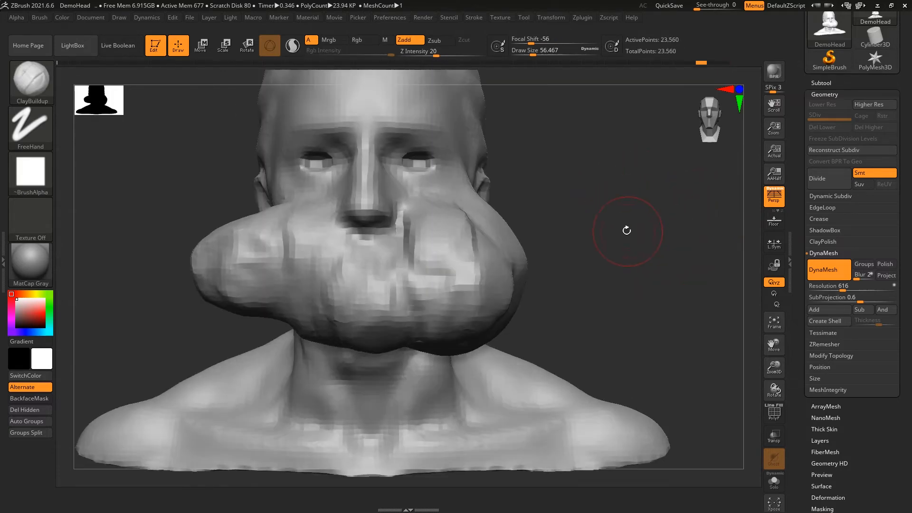
key(shift+f)
key(shift+f)
ctrl+drag(642, 180, 690, 273)
ctrl+right_drag(678, 272, 657, 207)
Step: Try fine ClayBuildup strokes beside the mouth at draw size about 35, remesh, and undo both
key(s)
mouse_move(341, 262)
mouse_down()
mouse_move(304, 280)
mouse_move(283, 277)
mouse_move(301, 270)
mouse_move(347, 280)
mouse_move(278, 255)
mouse_up()
key(ctrl+z)
key(s)
alt+right_drag(644, 201, 682, 201)
ctrl+drag(639, 184, 708, 322)
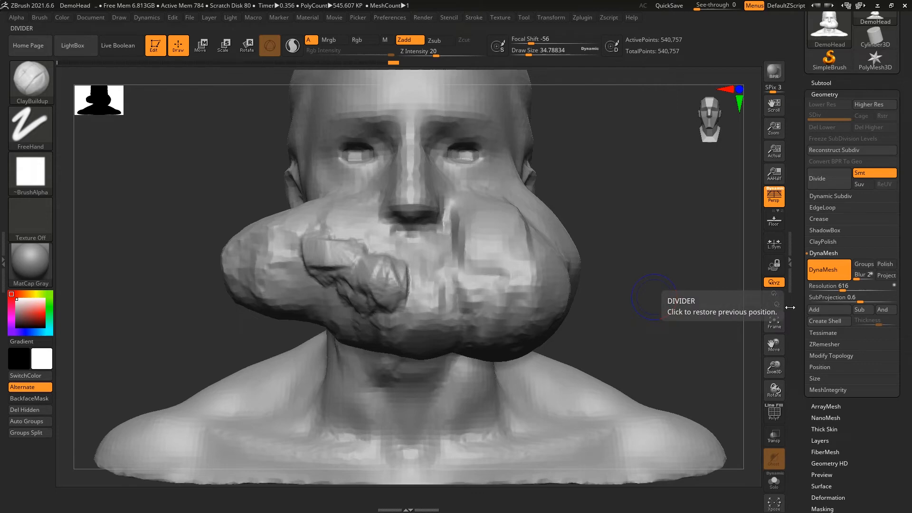
ctrl+right_drag(643, 222, 676, 232)
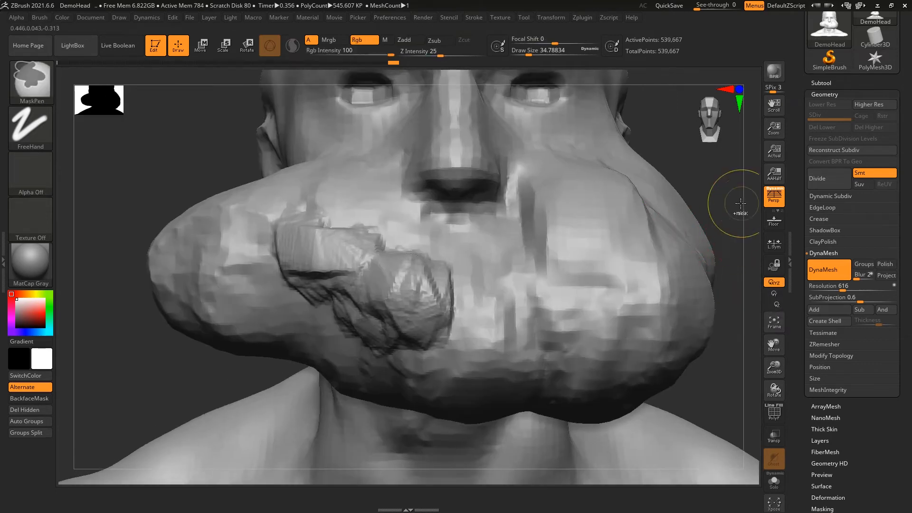
key(ctrl+z)
ctrl+right_drag(741, 203, 616, 215)
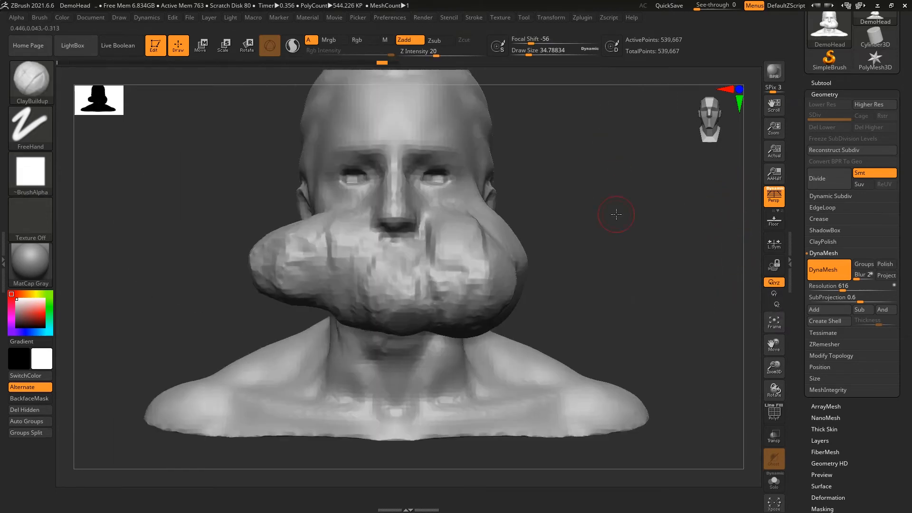
Step: Check the subtool list and return to the head's DynaMesh geometry settings
click(821, 83)
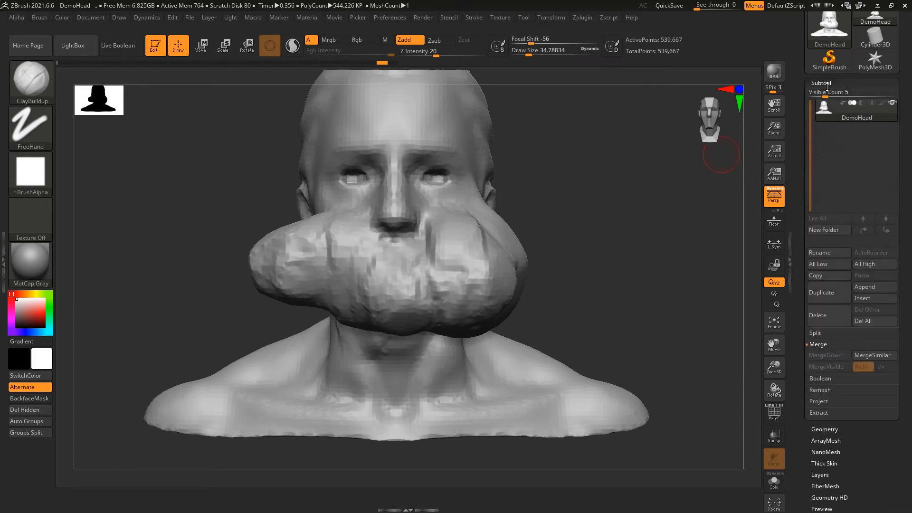
click(822, 83)
click(825, 95)
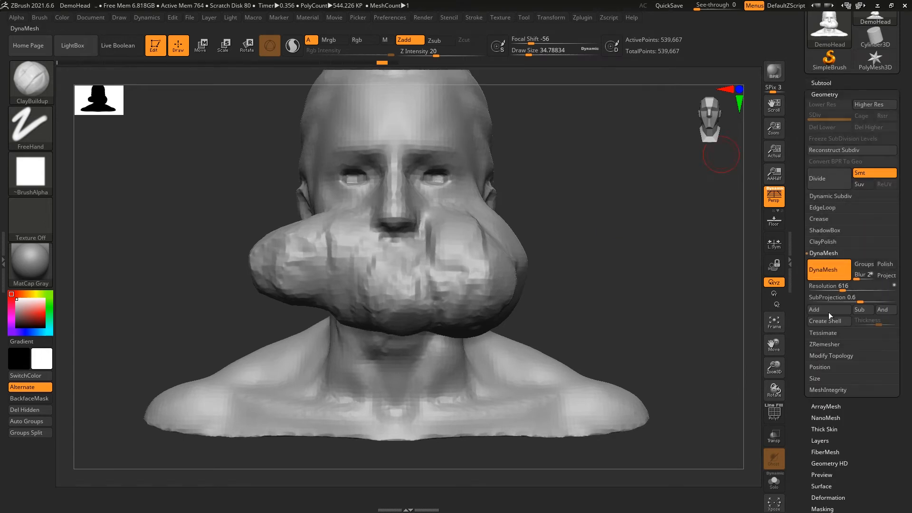
ctrl+right_drag(624, 240, 643, 243)
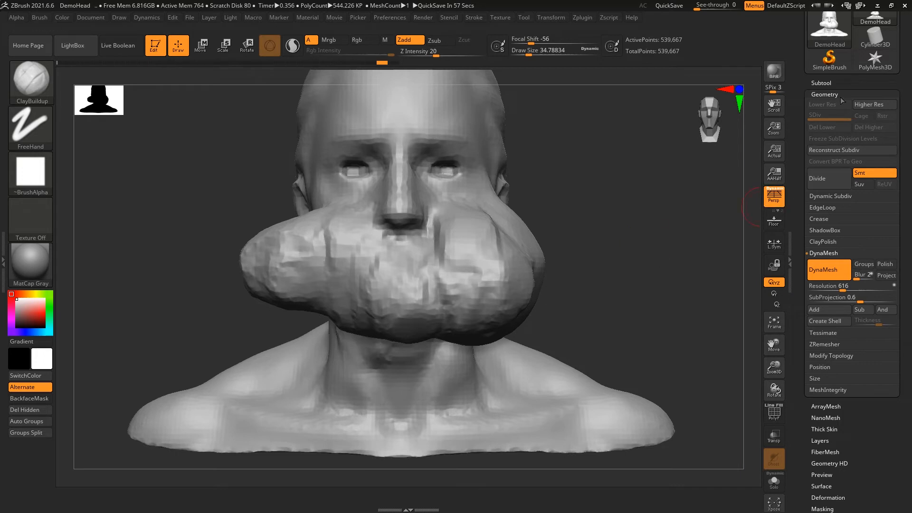
alt+right_drag(677, 294, 540, 250)
Step: Switch to the Snipping Tool, capture the bust, and annotate it with the handwritten notes weld (1), close hole = cap (2) and edge (3)
key(super)
click(303, 503)
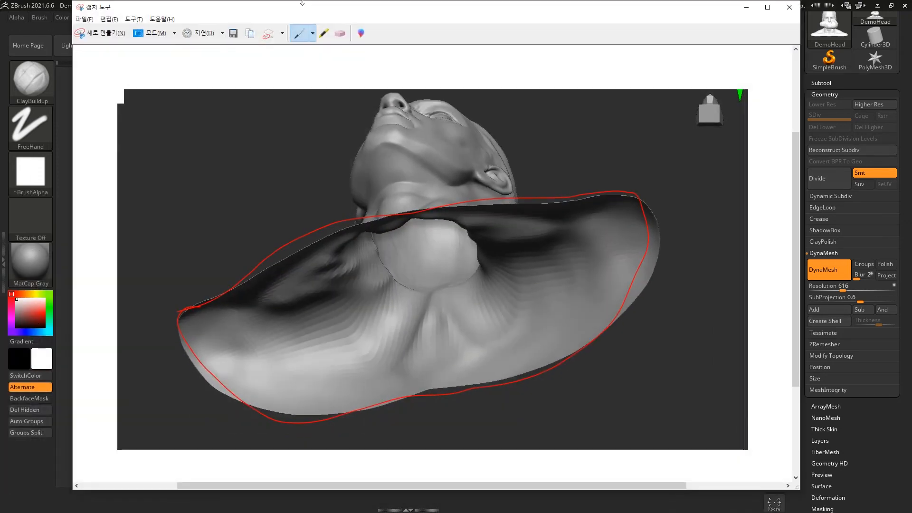
click(107, 34)
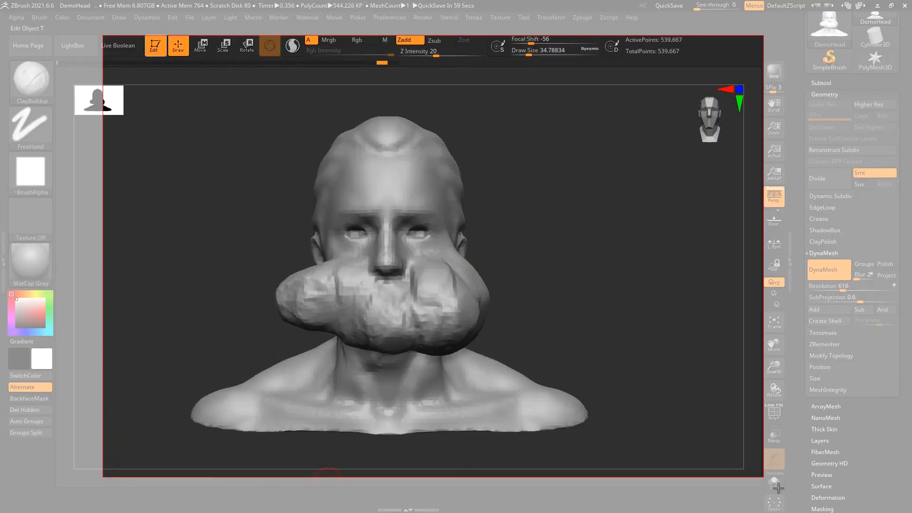
drag(777, 487, 788, 493)
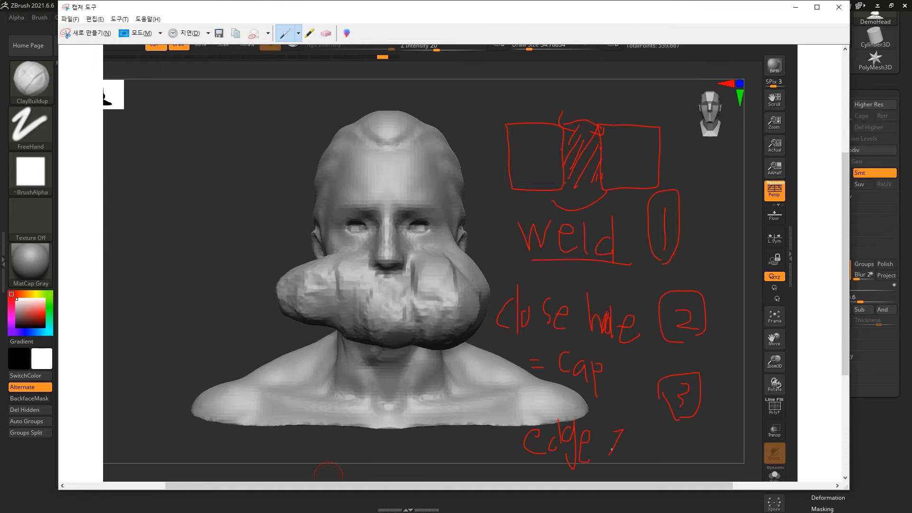
drag(625, 439, 625, 460)
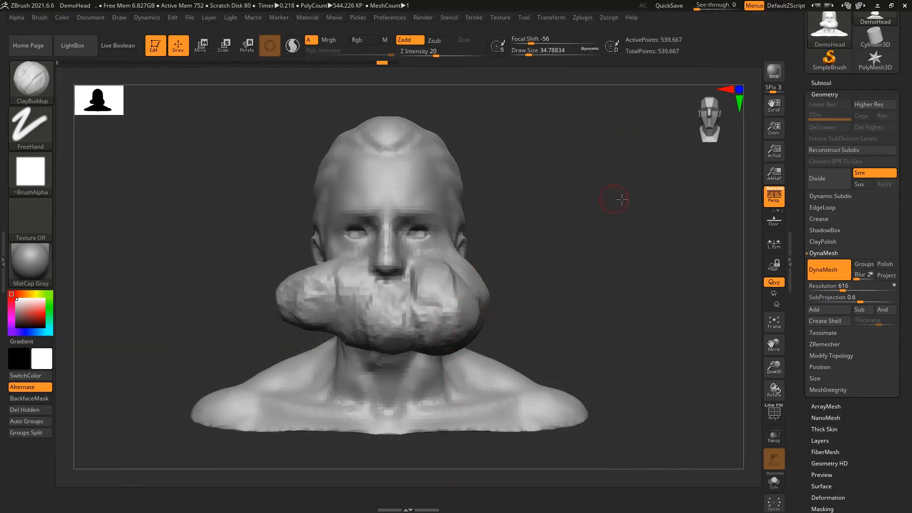
Step: Restore the original head from the start of the undo history, delete its lower subdivision levels, and view its open underside
drag(612, 198, 593, 143)
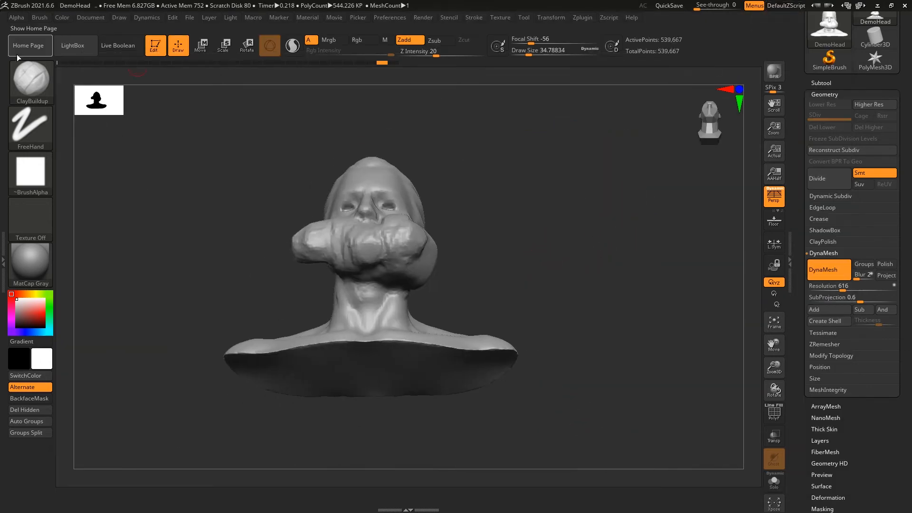
click(60, 63)
mouse_move(563, 216)
mouse_down()
mouse_move(602, 234)
mouse_move(590, 157)
mouse_move(576, 128)
mouse_up()
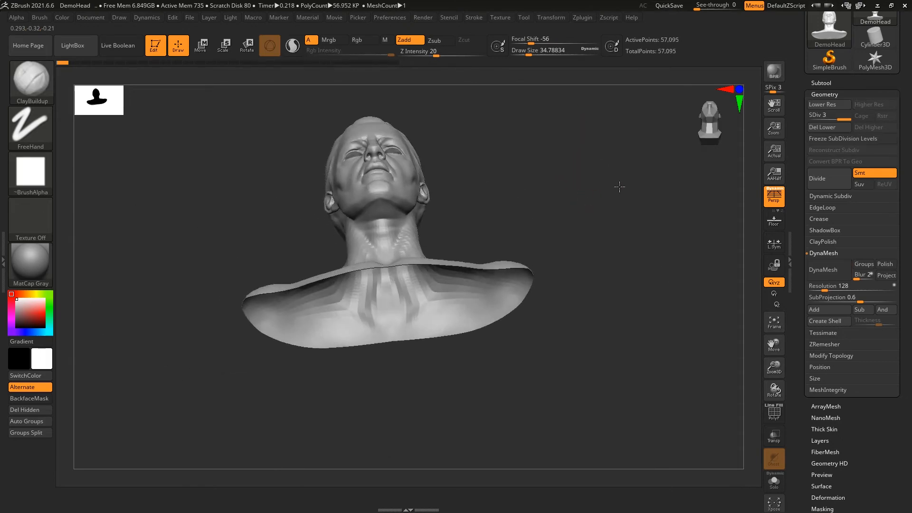
alt+drag(621, 187, 632, 164)
click(835, 128)
drag(603, 196, 608, 228)
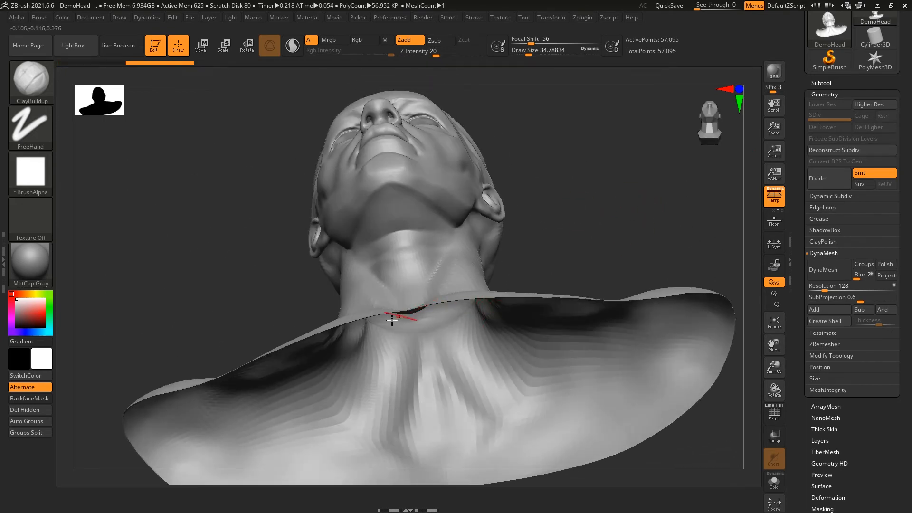
alt+drag(713, 234, 689, 165)
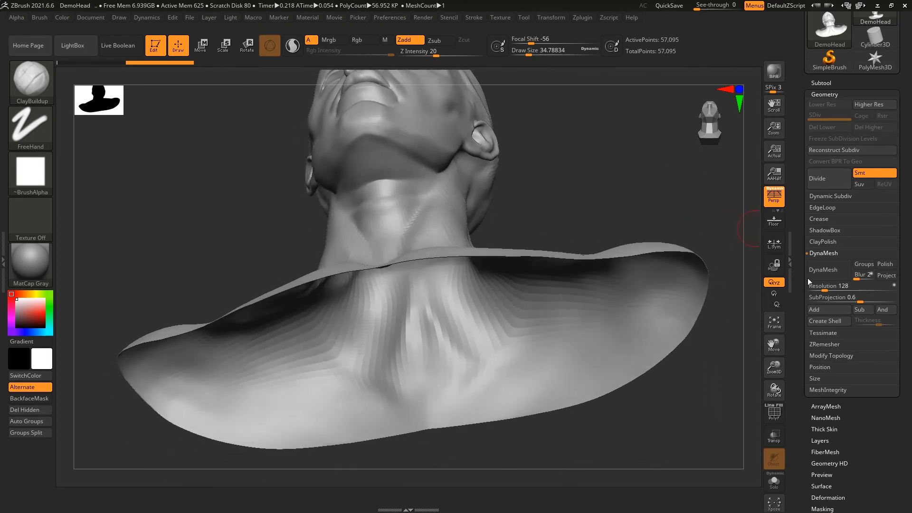
Step: Cap the bust's open underside with Close Holes, inspect the cap in wireframe, and undo it
click(845, 358)
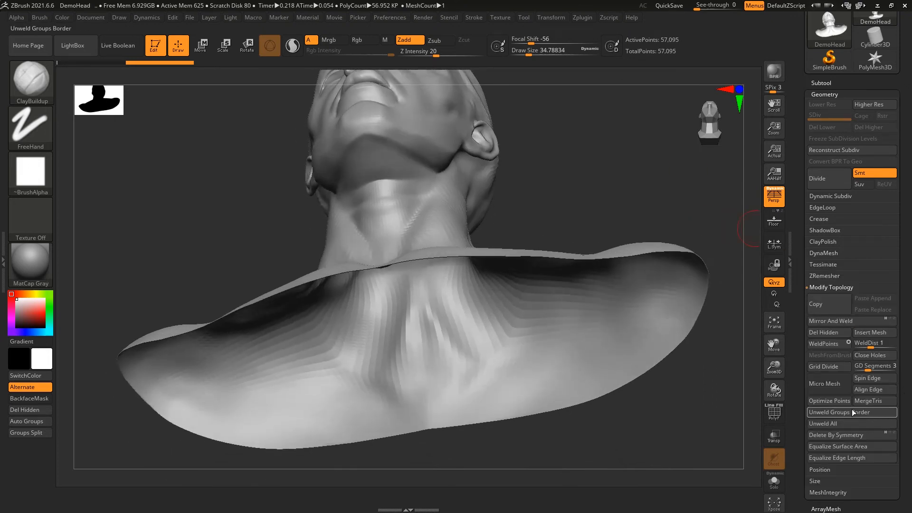
click(869, 355)
key(shift+f)
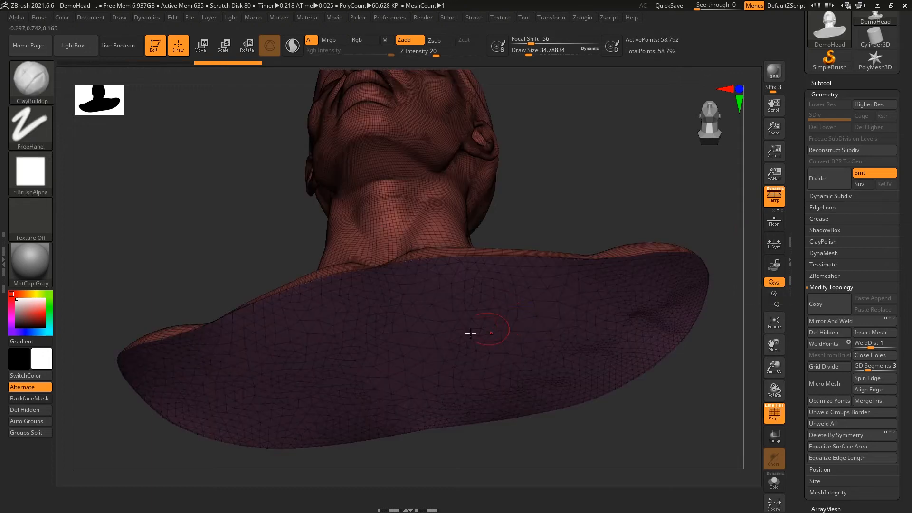
key(shift+f)
key(ctrl+z)
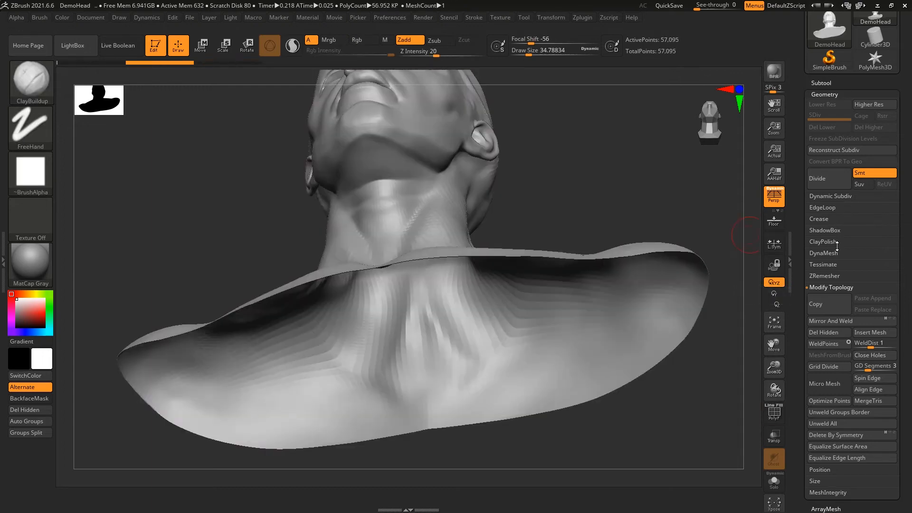
Step: Try DynaMesh at resolution 128 on the open bust, compare it with the Snipping Tool notes, and undo the remesh
click(836, 253)
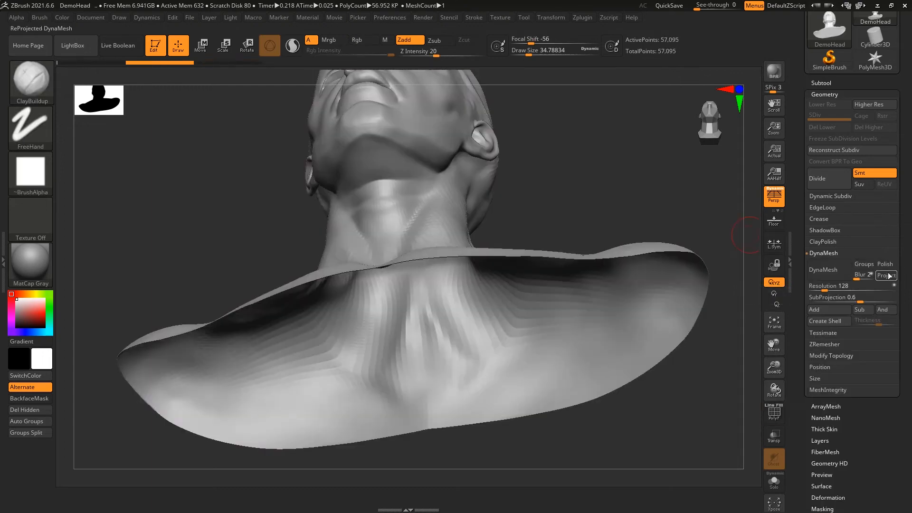
click(817, 273)
mouse_move(600, 262)
mouse_down()
mouse_move(674, 218)
mouse_move(681, 258)
mouse_move(676, 181)
mouse_move(663, 204)
mouse_move(632, 191)
mouse_up()
key(alt+Tab)
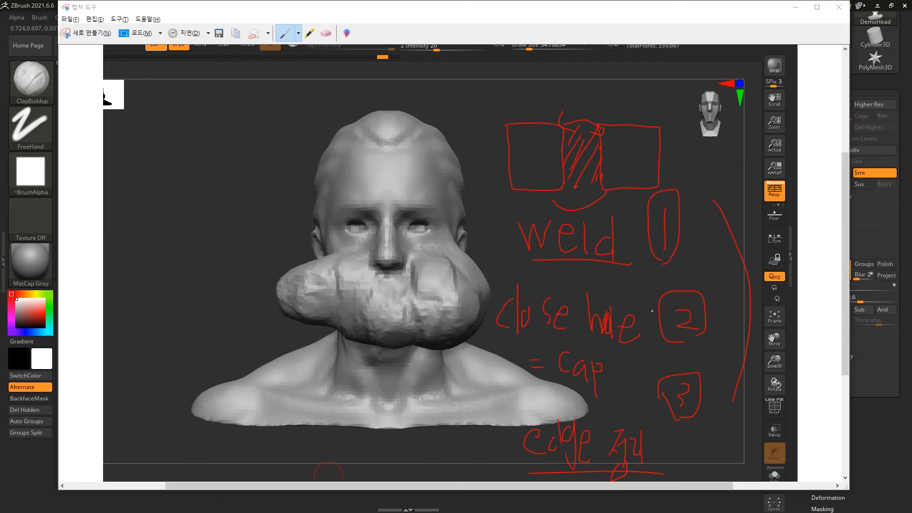
key(alt+Tab)
key(ctrl+z)
Step: Insert a Cube3D subtool below the DemoHead subtool
alt+drag(611, 187, 668, 184)
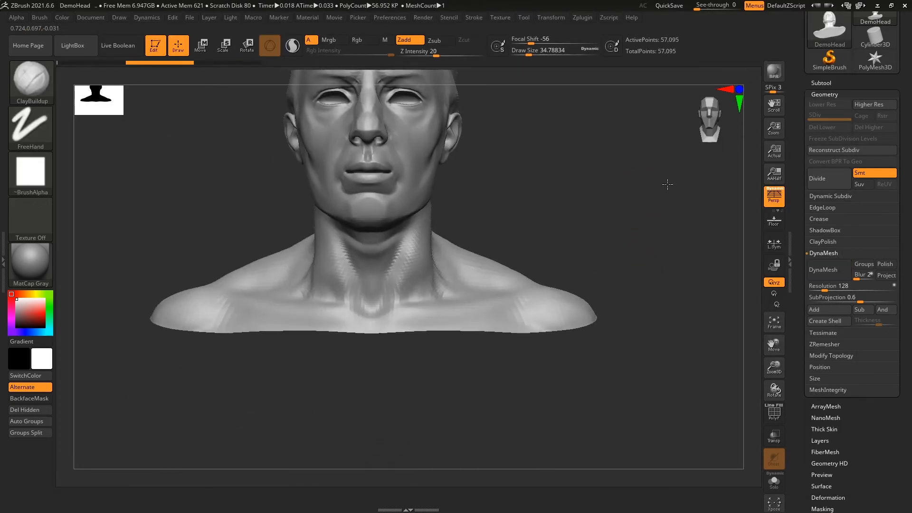
click(821, 83)
click(871, 299)
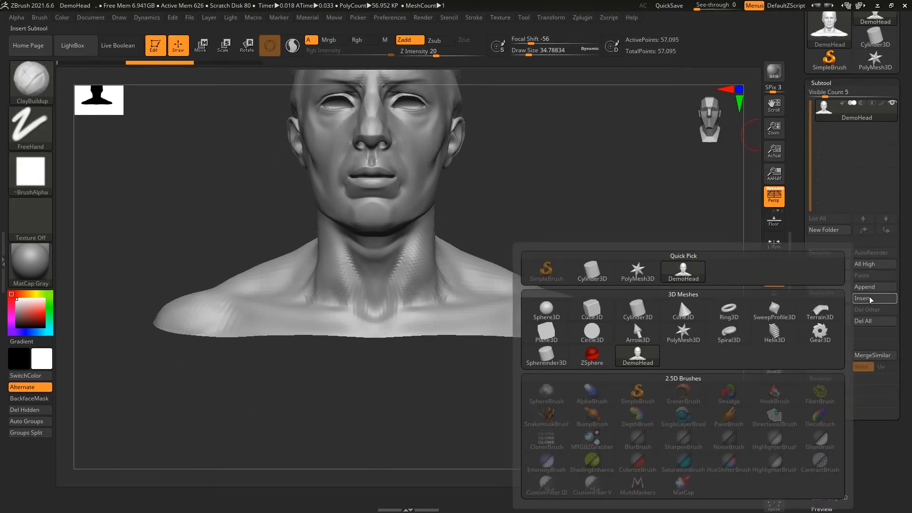
click(592, 311)
Step: Scale down and move the cube so it overlaps the shoulder beside the neck, and return to Draw mode
key(w)
drag(380, 169, 472, 390)
alt+drag(568, 222, 478, 264)
drag(257, 207, 367, 206)
drag(423, 157, 414, 280)
drag(495, 258, 380, 271)
drag(361, 327, 417, 320)
drag(464, 259, 463, 250)
key(q)
drag(570, 195, 615, 179)
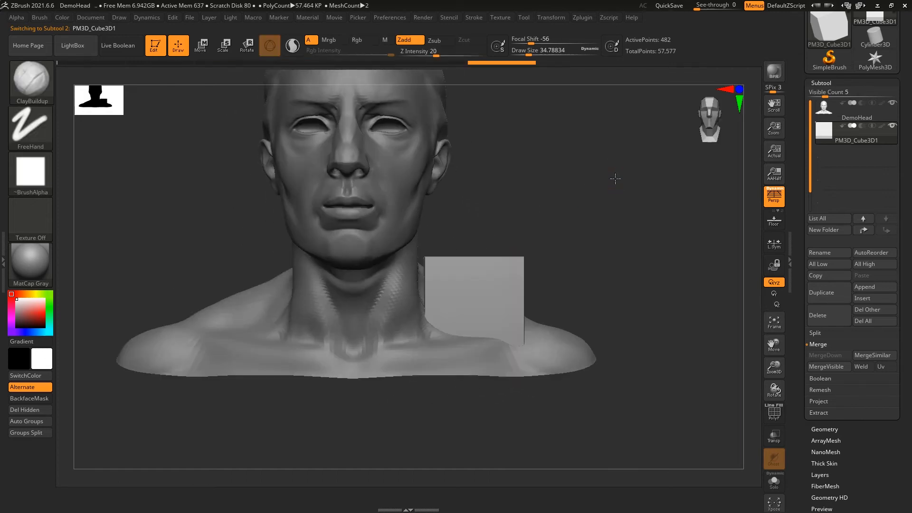
Step: Merge the cube into the DemoHead subtool and inspect where the two parts intersect in wireframe, including from below
click(824, 111)
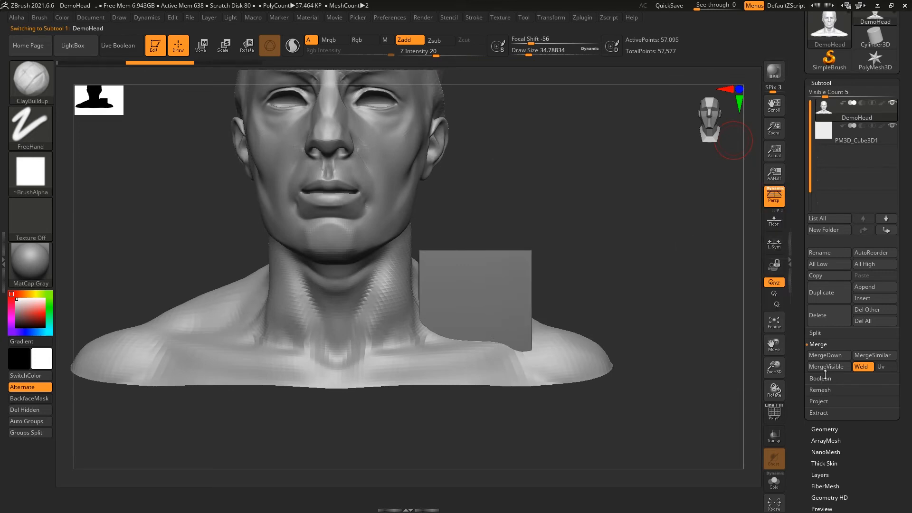
click(829, 359)
alt+drag(624, 227, 501, 326)
key(shift+f)
mouse_move(623, 310)
alt+mouse_down()
mouse_move(532, 371)
mouse_move(480, 366)
mouse_move(375, 333)
mouse_move(475, 351)
mouse_move(450, 358)
mouse_move(494, 266)
alt+mouse_up()
key(ctrl+z)
drag(660, 246, 646, 167)
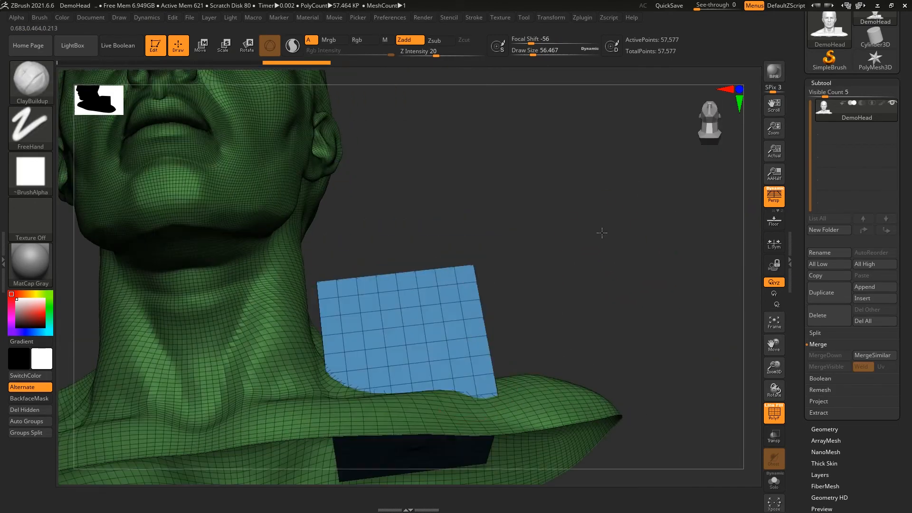
drag(474, 435, 501, 290)
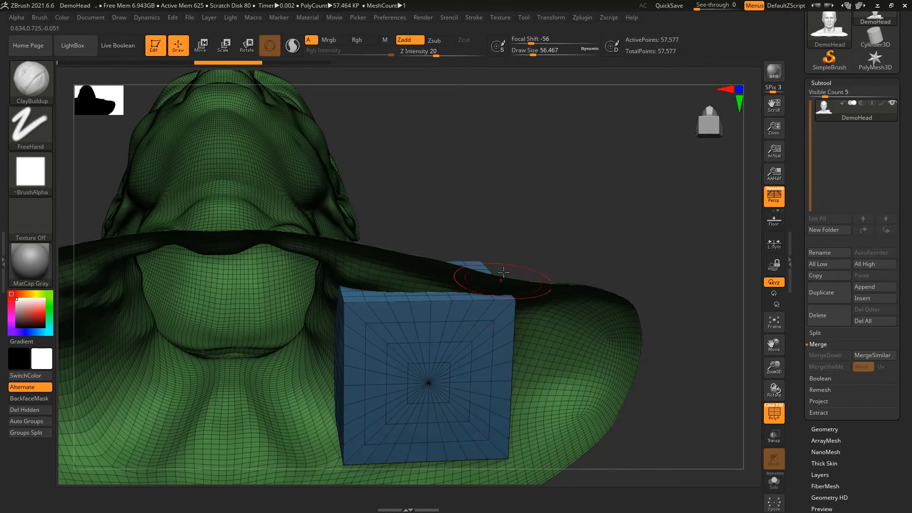
drag(537, 325, 637, 250)
key(shift+f)
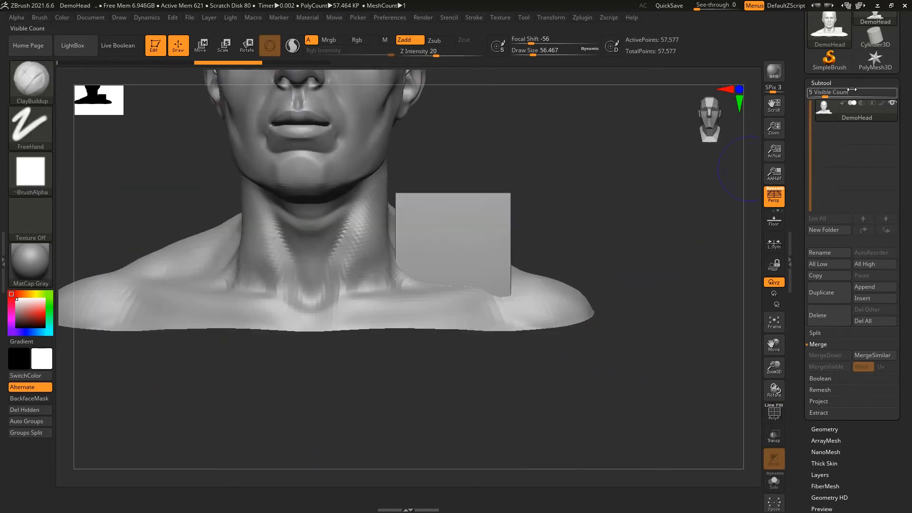
Step: Remesh the merged head and cube with DynaMesh at resolution 128 and check the join in wireframe
click(846, 88)
click(826, 95)
click(823, 253)
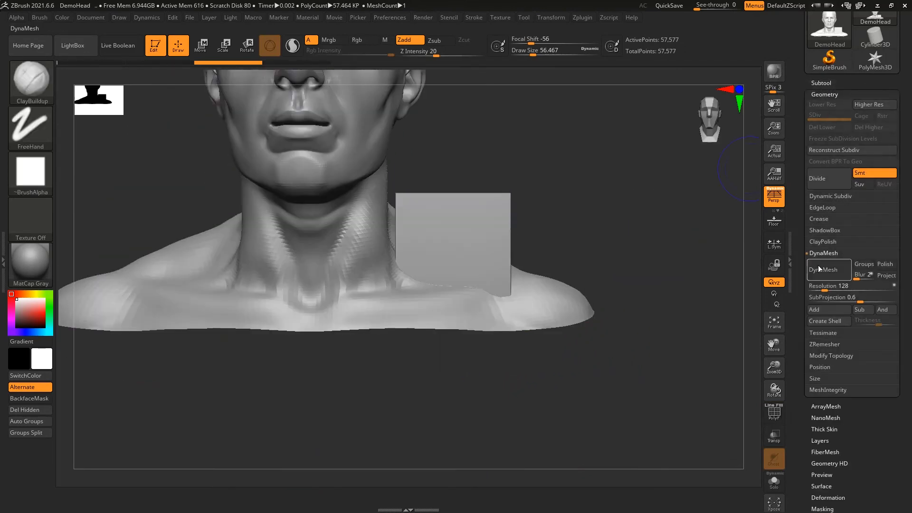
click(844, 280)
mouse_move(649, 265)
mouse_down()
mouse_move(649, 152)
mouse_move(676, 201)
mouse_move(671, 282)
mouse_move(666, 234)
mouse_move(672, 264)
mouse_move(657, 236)
mouse_move(623, 229)
mouse_up()
key(shift+f)
key(shift+f)
Step: Smooth the join between the cube and the shoulder at draw size about 46
key(s)
drag(586, 281, 581, 280)
mouse_move(570, 273)
shift+mouse_down()
mouse_move(510, 332)
mouse_move(387, 247)
mouse_move(550, 270)
mouse_move(643, 238)
shift+mouse_up()
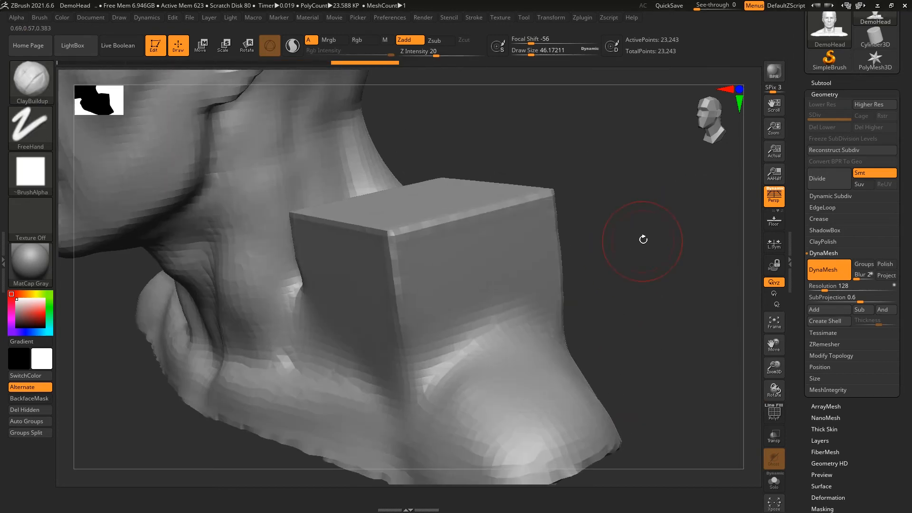
Step: Switch to the Snipping Tool to compare the remeshed result with the weld and close hole notes, and return to ZBrush
key(alt+Tab)
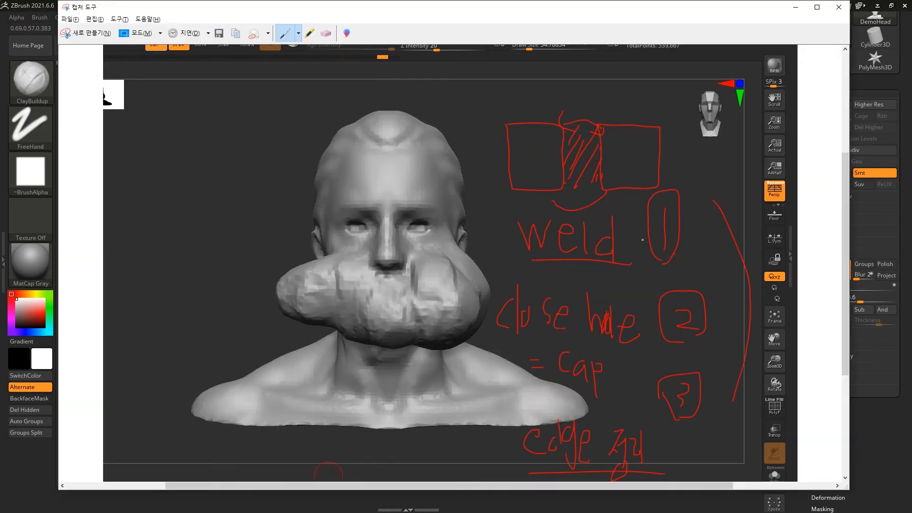
key(alt+Tab)
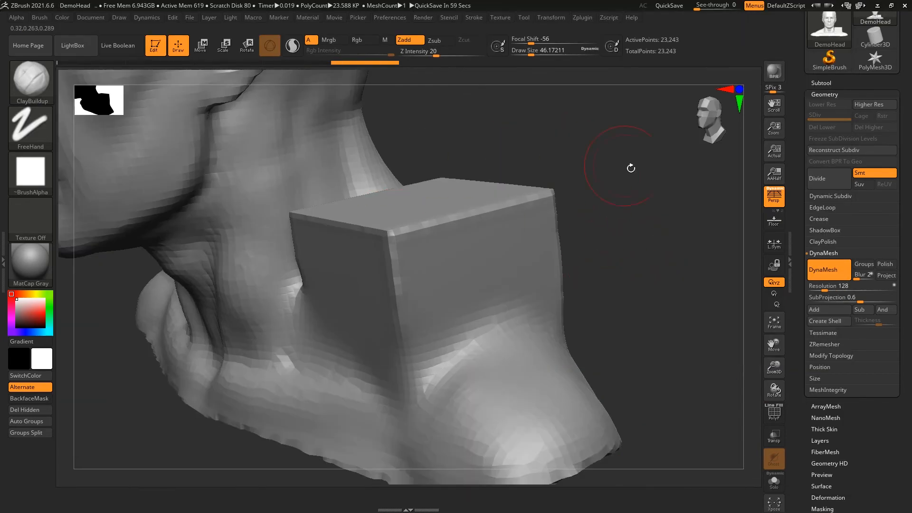
key(alt+Tab)
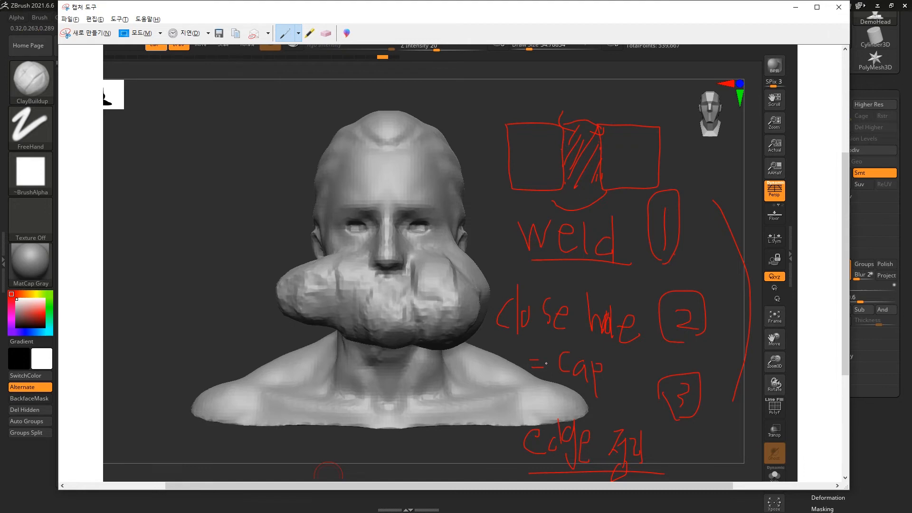
key(alt+Tab)
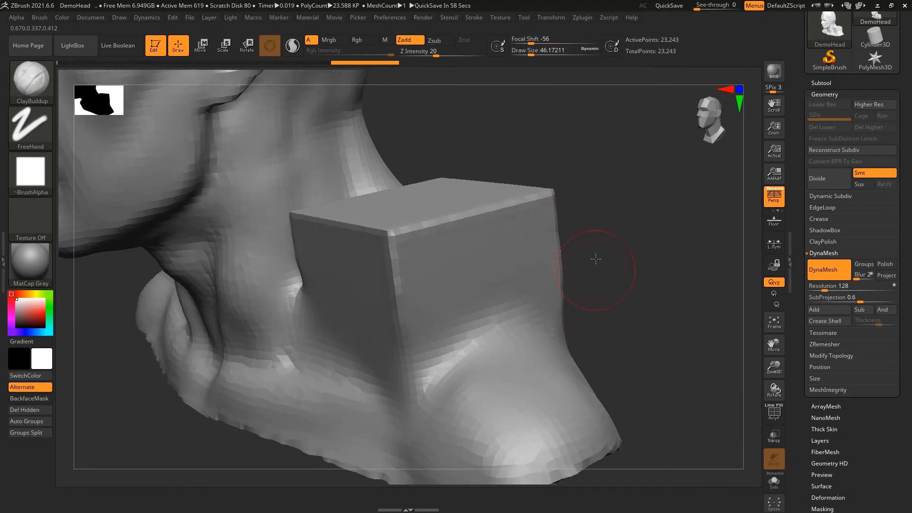
Step: Inspect the remeshed bust's wireframe from the front and examine the cube's edges and corners up close
shift+drag(596, 260, 633, 169)
key(shift+f)
alt+drag(559, 209, 688, 222)
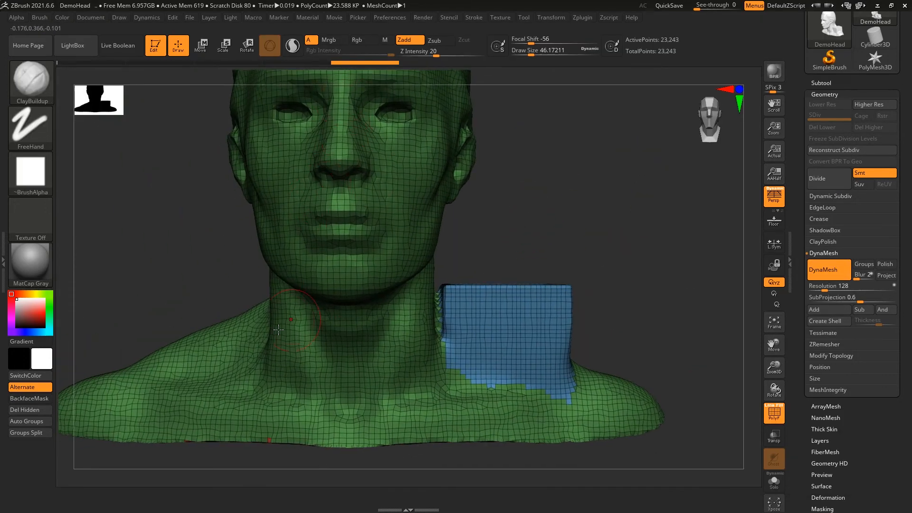
mouse_move(558, 265)
mouse_down()
mouse_move(606, 167)
mouse_move(679, 210)
mouse_move(659, 162)
mouse_move(655, 230)
mouse_move(589, 198)
mouse_move(550, 221)
mouse_up()
key(shift+f)
key(s)
mouse_move(397, 212)
shift+mouse_down()
mouse_move(403, 216)
mouse_move(356, 220)
shift+mouse_up()
mouse_move(572, 246)
alt+mouse_down()
mouse_move(582, 179)
mouse_move(658, 249)
mouse_move(646, 175)
alt+mouse_up()
alt+drag(657, 229, 603, 200)
alt+drag(658, 249, 400, 309)
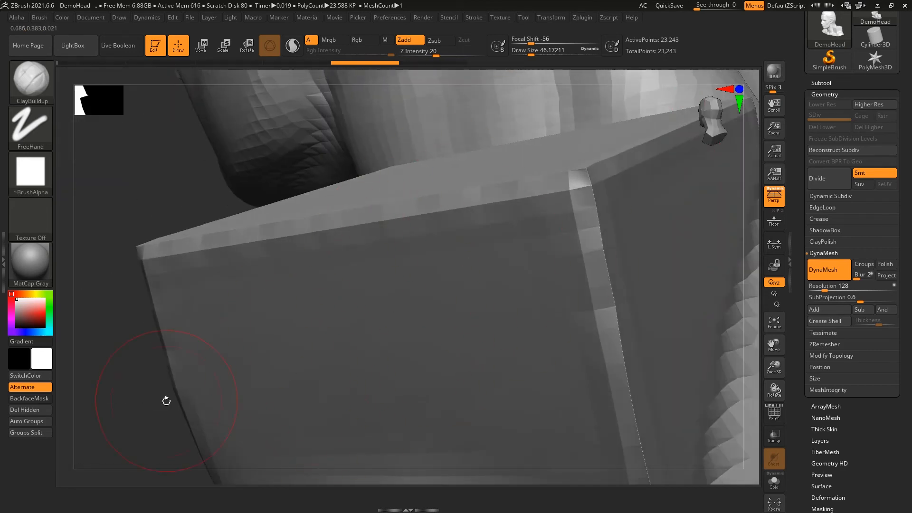
drag(166, 399, 451, 290)
key(f)
drag(668, 310, 601, 212)
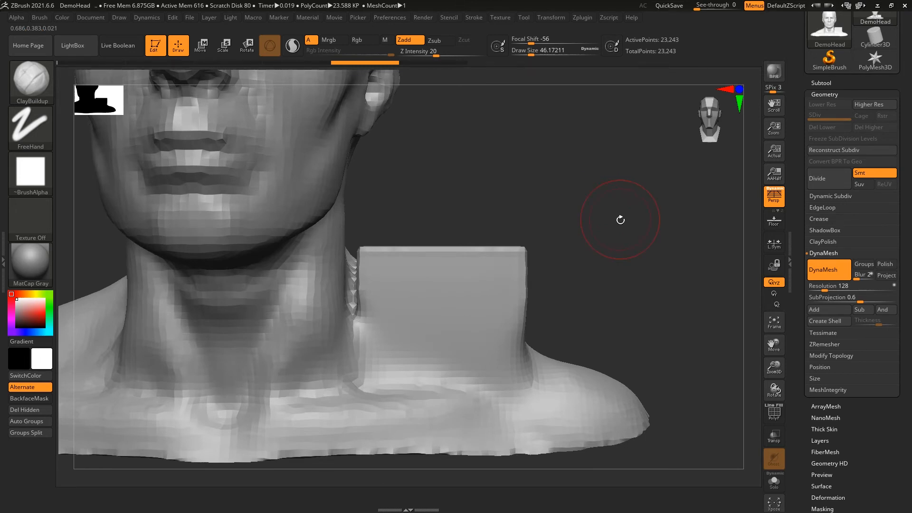
Step: Undo the smoothing of the cube's join, check the subtool list, and view the whole bust from the front
key(ctrl+z)
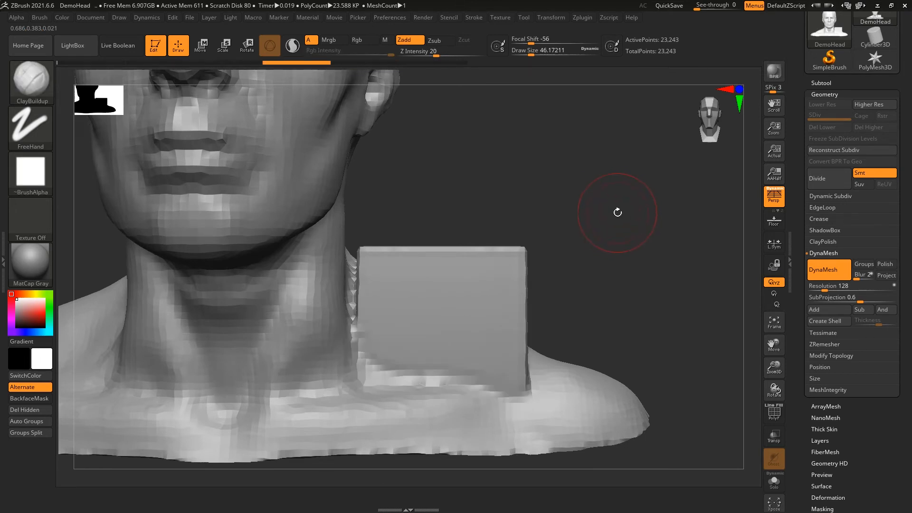
alt+drag(622, 233, 783, 86)
click(822, 82)
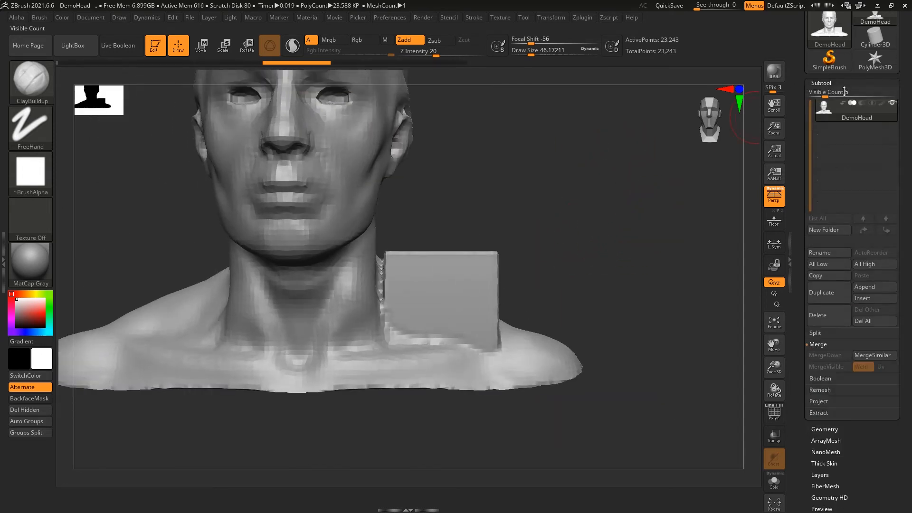
alt+drag(583, 174, 588, 232)
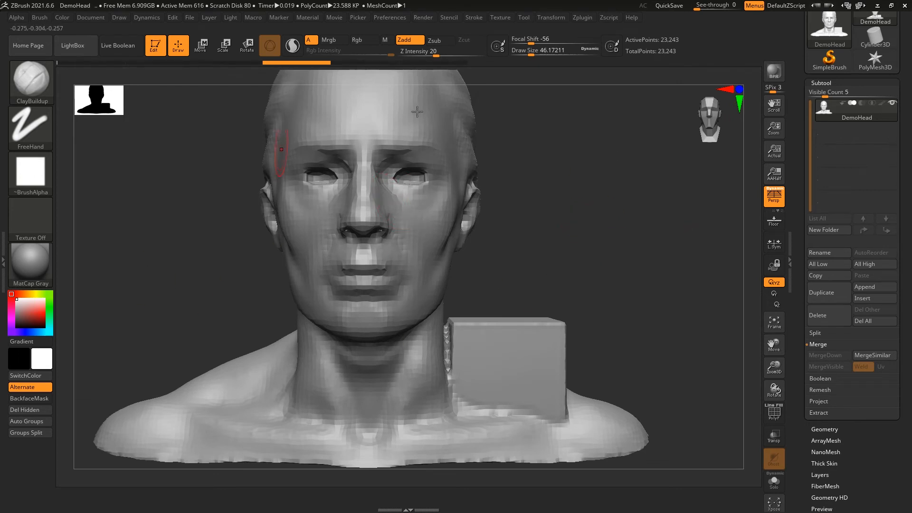
alt+drag(523, 238, 550, 240)
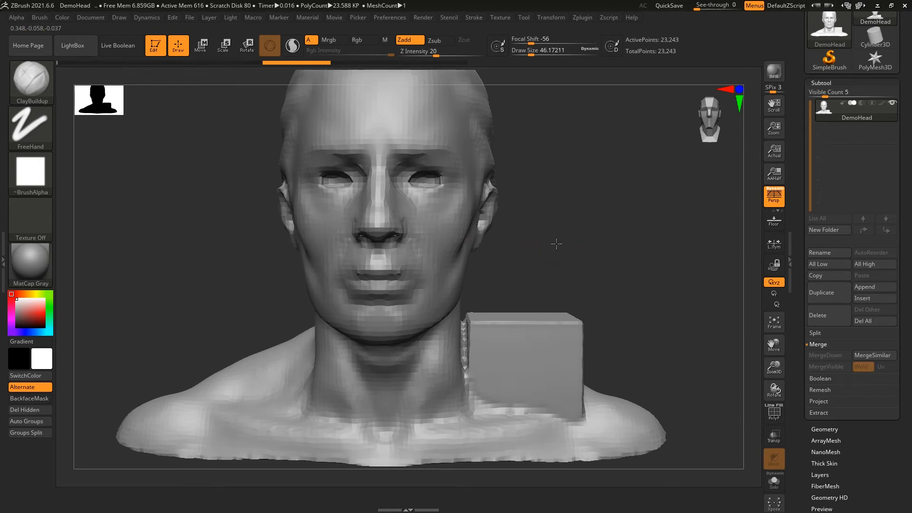
Step: Switch to Photoshop, review the DynaMesh VS Subdivide comparison in the Untitled-1 document, and return to ZBrush
key(super)
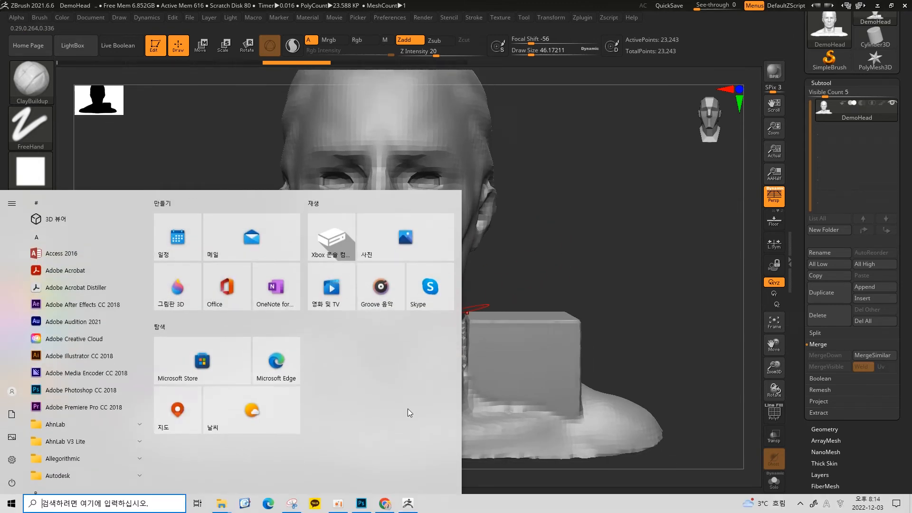
click(507, 256)
key(super)
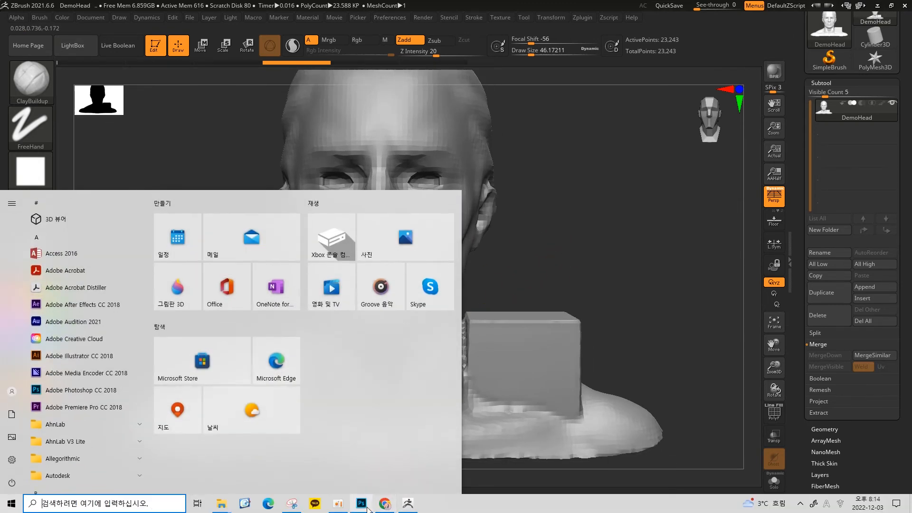
click(362, 505)
click(598, 39)
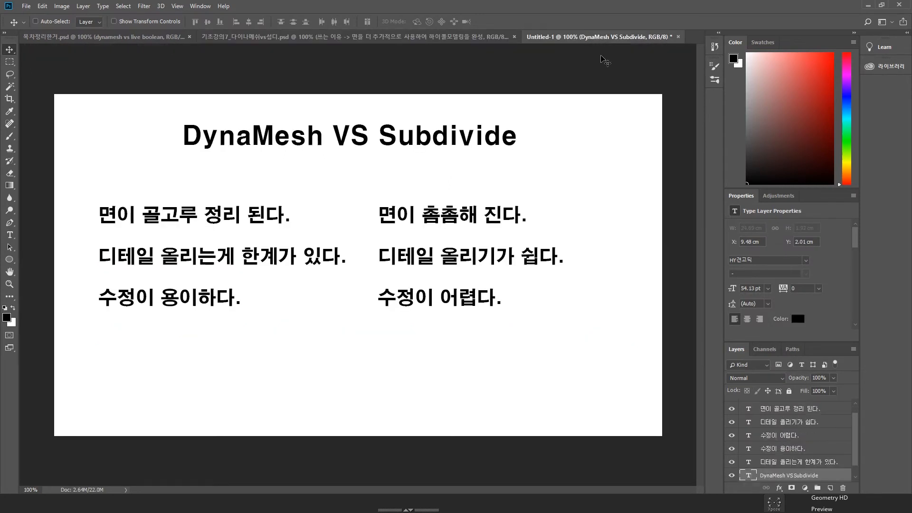
alt+scroll(239, 151, up, 1)
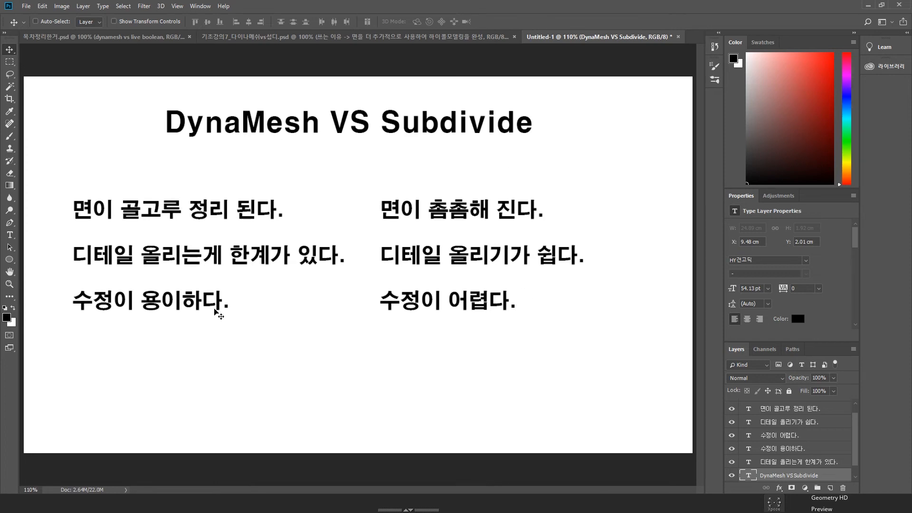
key(super)
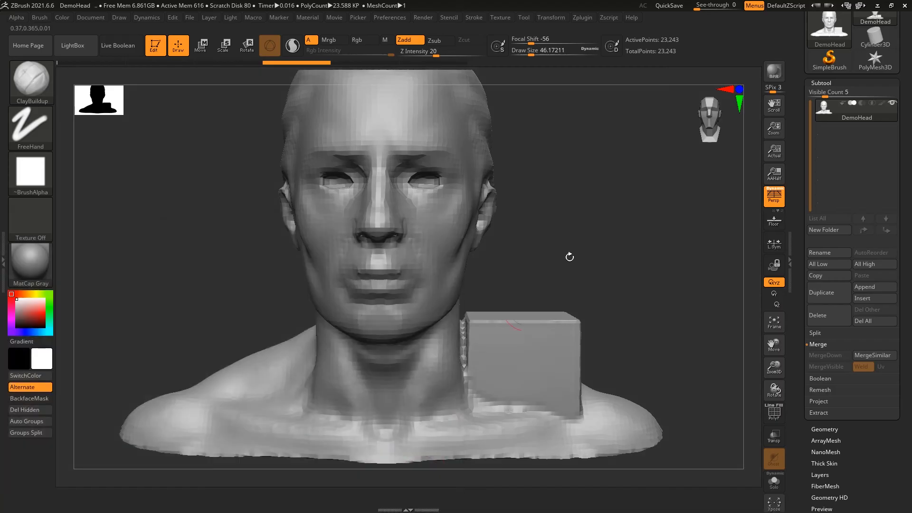
Step: Set the draw size to about 22 and examine the face's DynaMesh polygons up close in wireframe
mouse_move(568, 257)
mouse_down()
mouse_move(600, 228)
mouse_move(658, 234)
mouse_move(636, 256)
mouse_up()
key(shift+f)
key(s)
drag(433, 259, 427, 259)
drag(615, 280, 507, 279)
drag(441, 245, 440, 241)
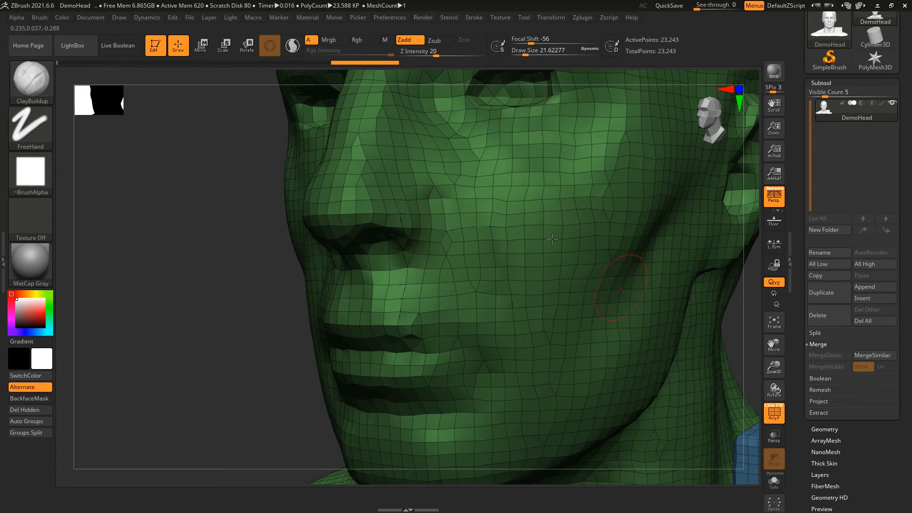
Step: Try a ClayBuildup stroke on the cheek beside the nose and inspect the cheek and neck polygons in wireframe
mouse_move(275, 394)
alt+mouse_down()
mouse_move(265, 309)
mouse_move(592, 272)
alt+mouse_up()
key(shift+f)
drag(586, 207, 684, 211)
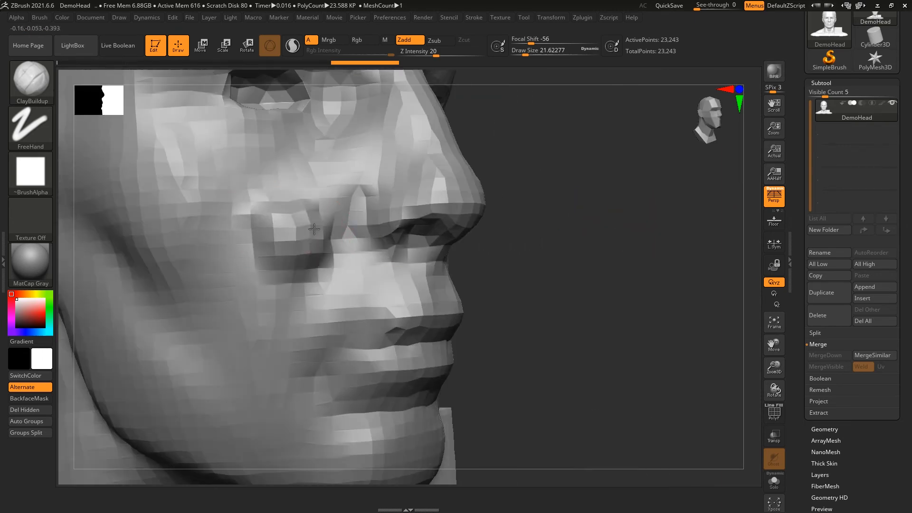
key(shift+f)
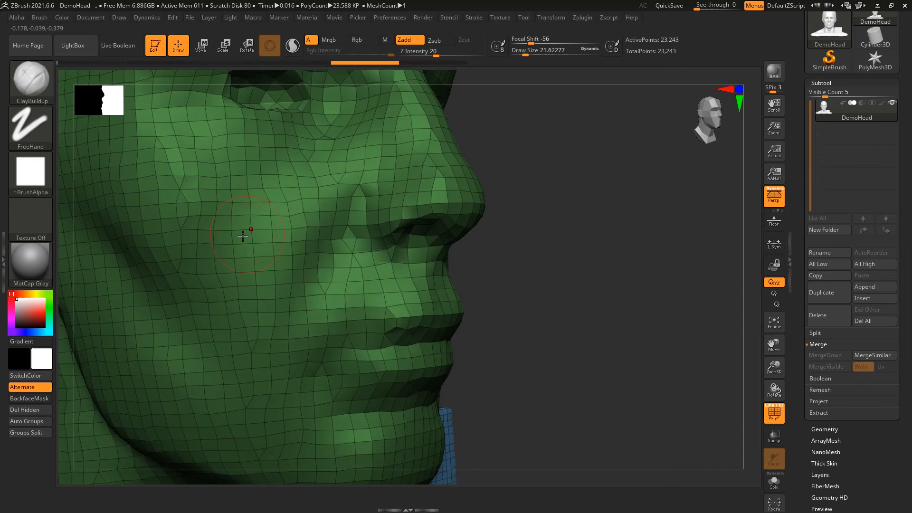
alt+drag(562, 317, 637, 245)
alt+drag(537, 340, 233, 157)
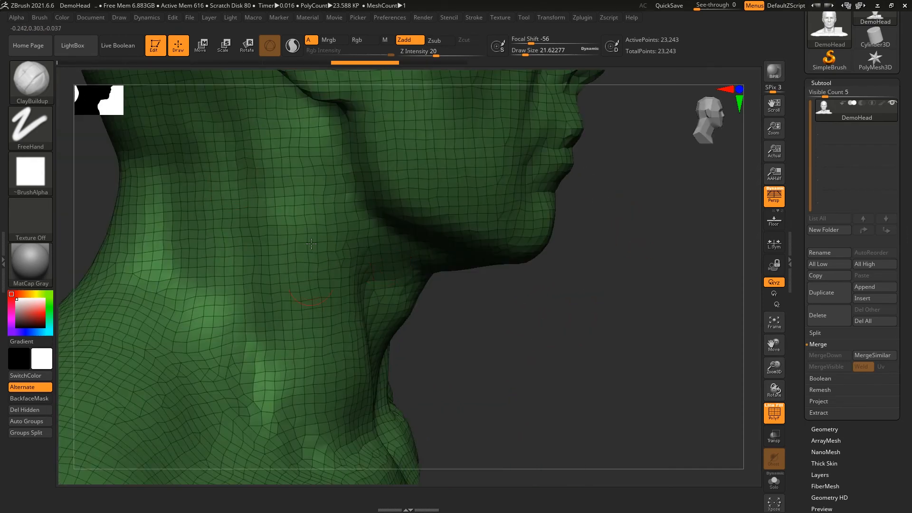
right_drag(378, 267, 511, 298)
right_drag(573, 248, 540, 243)
key(shift+f)
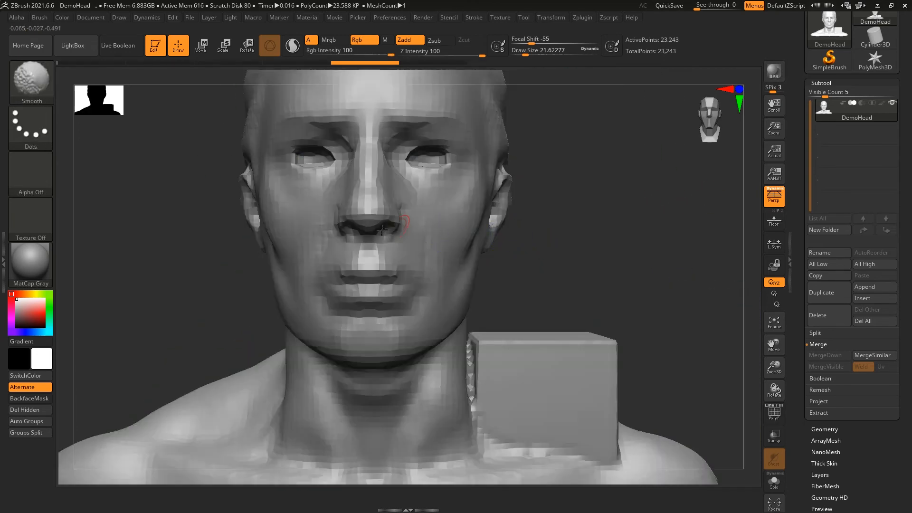
Step: Try a ClayBuildup stroke on the cheek at a draw size of about 37, undo it, and review the comparison in Photoshop
key(s)
mouse_move(306, 215)
mouse_down()
mouse_move(295, 265)
mouse_move(317, 341)
mouse_up()
key(ctrl+z)
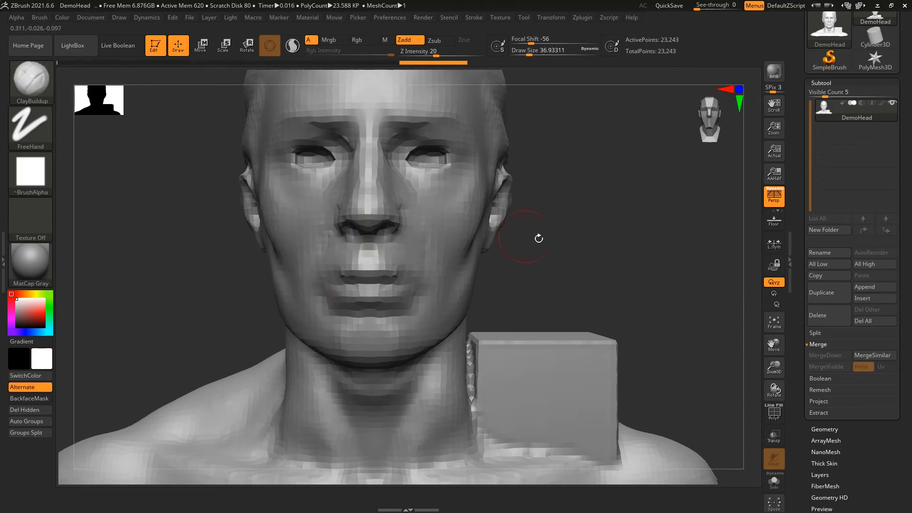
key(alt+Tab)
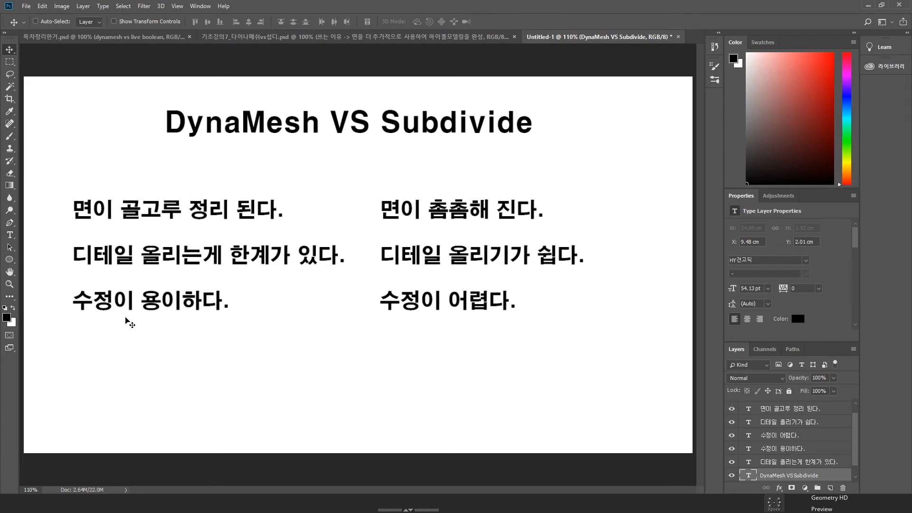
key(alt+Tab)
Step: Build up a large mass on the head's right cheek and jaw at a draw size of about 68, remeshing it with DynaMesh
ctrl+right_drag(634, 211, 228, 252)
key(s)
mouse_move(283, 252)
mouse_down()
mouse_move(294, 295)
mouse_move(304, 214)
mouse_move(285, 327)
mouse_move(267, 307)
mouse_move(308, 319)
mouse_up()
ctrl+drag(643, 215, 705, 312)
drag(536, 257, 666, 232)
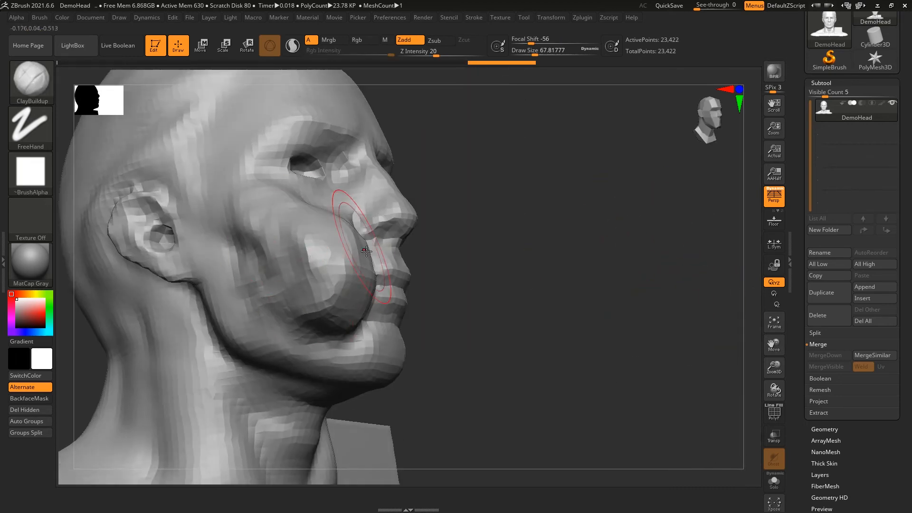
drag(612, 237, 479, 252)
drag(308, 289, 353, 345)
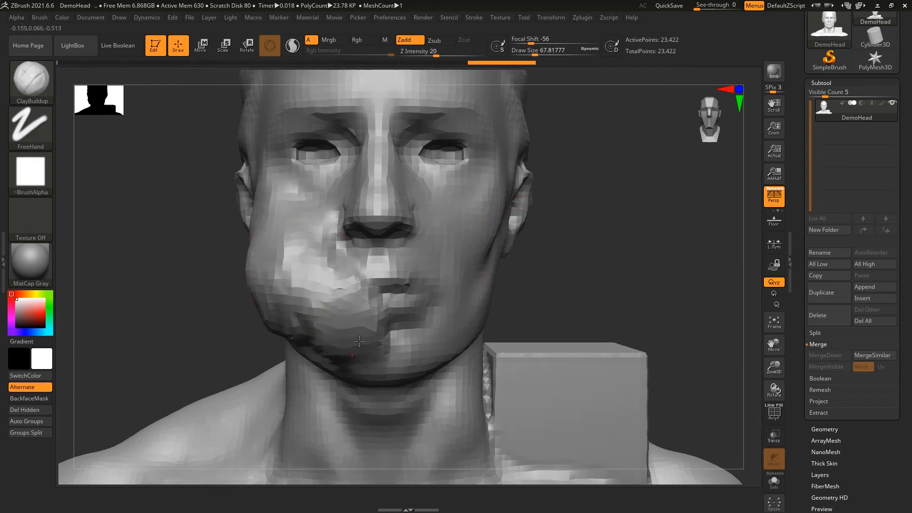
Step: Raise a lump on the head's left cheek, carve back into it, and remesh the stretched polygons with DynaMesh
mouse_move(454, 303)
mouse_down()
mouse_move(442, 332)
mouse_move(462, 397)
mouse_up()
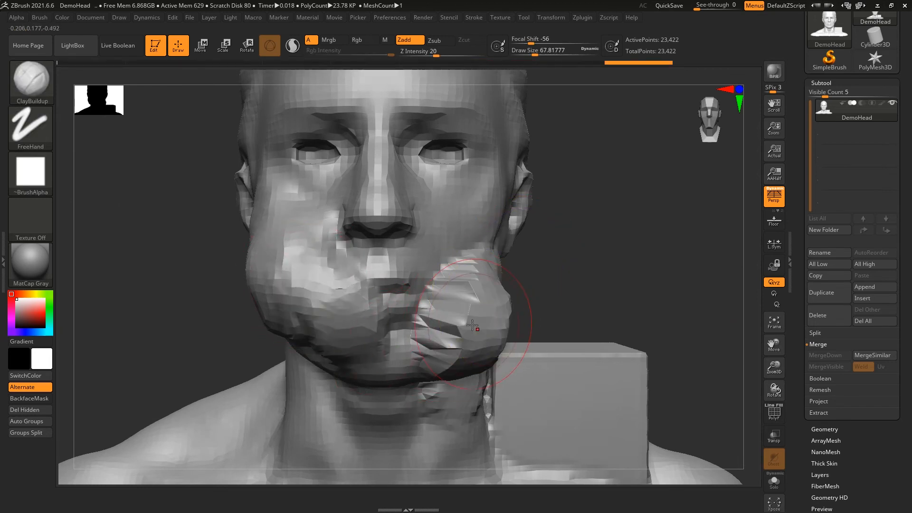
ctrl+drag(634, 206, 678, 261)
mouse_move(418, 328)
alt+mouse_down()
mouse_move(439, 338)
mouse_move(470, 309)
mouse_move(476, 338)
mouse_move(463, 280)
mouse_move(485, 259)
alt+mouse_up()
ctrl+drag(636, 193, 682, 265)
drag(647, 226, 595, 227)
mouse_move(492, 276)
alt+mouse_down()
mouse_move(527, 229)
mouse_move(409, 290)
mouse_move(399, 311)
alt+mouse_up()
ctrl+drag(162, 324, 241, 441)
Step: Carve deep hollows into the cheeks and around the mouth with ClayBuildup, remeshing with DynaMesh between strokes
mouse_move(283, 342)
mouse_down()
mouse_move(361, 333)
mouse_move(305, 302)
mouse_move(328, 299)
mouse_move(387, 326)
mouse_up()
alt+drag(266, 248, 306, 258)
mouse_move(376, 273)
alt+mouse_down()
mouse_move(355, 249)
mouse_move(395, 340)
alt+mouse_up()
mouse_move(132, 233)
ctrl+mouse_down()
mouse_move(207, 294)
mouse_move(288, 254)
mouse_move(280, 228)
ctrl+mouse_up()
mouse_move(275, 237)
alt+mouse_down()
mouse_move(285, 242)
mouse_move(268, 269)
mouse_move(335, 292)
alt+mouse_up()
ctrl+drag(458, 217, 513, 328)
alt+drag(529, 307, 471, 157)
shift+drag(570, 223, 561, 240)
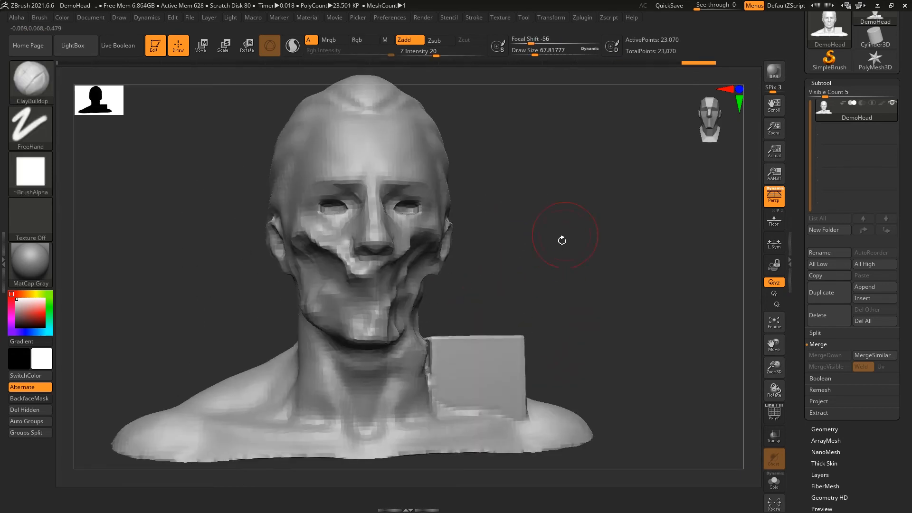
Step: Undo the carving and remeshing of the face back to the built-up cheeks
key(ctrl+z)
key(ctrl+z)
key(ctrl+z)
key(ctrl+z)
key(ctrl+z)
key(ctrl+z)
key(ctrl+z)
key(ctrl+z)
key(ctrl+z)
key(ctrl+z)
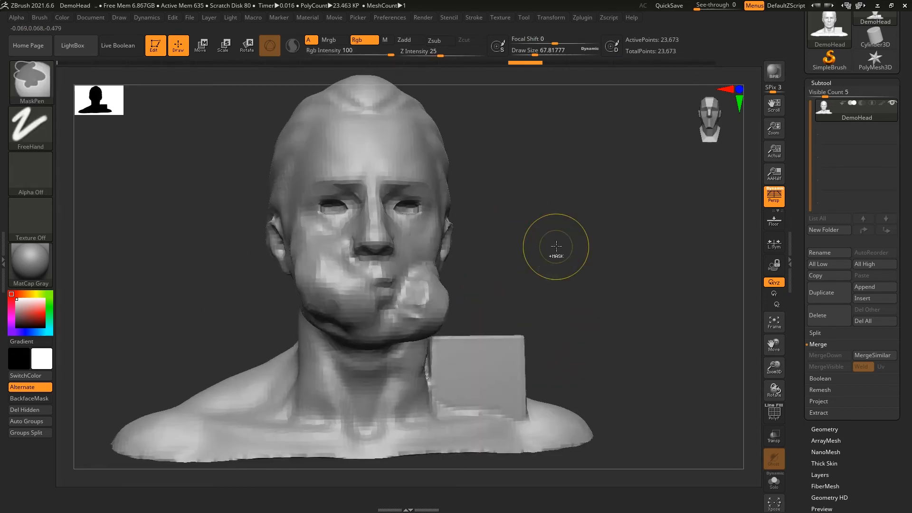
Step: Check the DynaMesh VS Subdivide comparison in Photoshop and open the Geometry options of the subdivided demo head in ZBrush
key(alt+Tab)
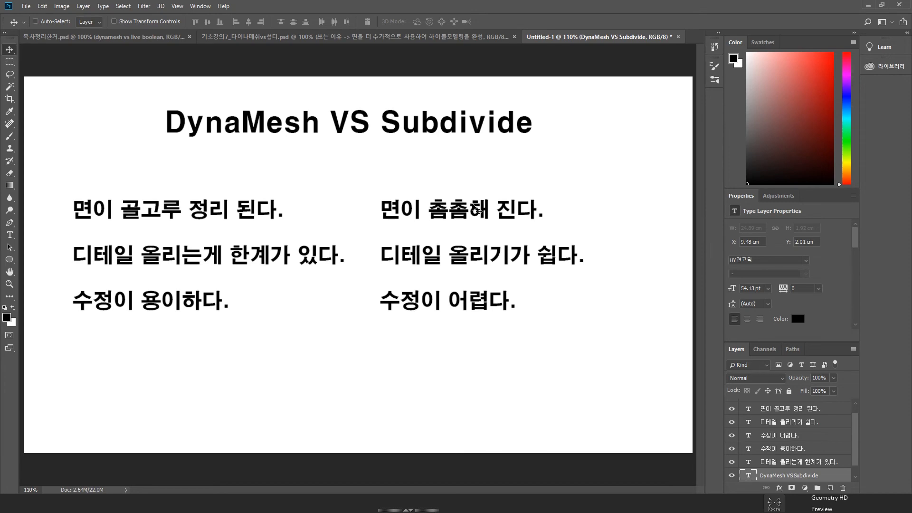
key(alt+Tab)
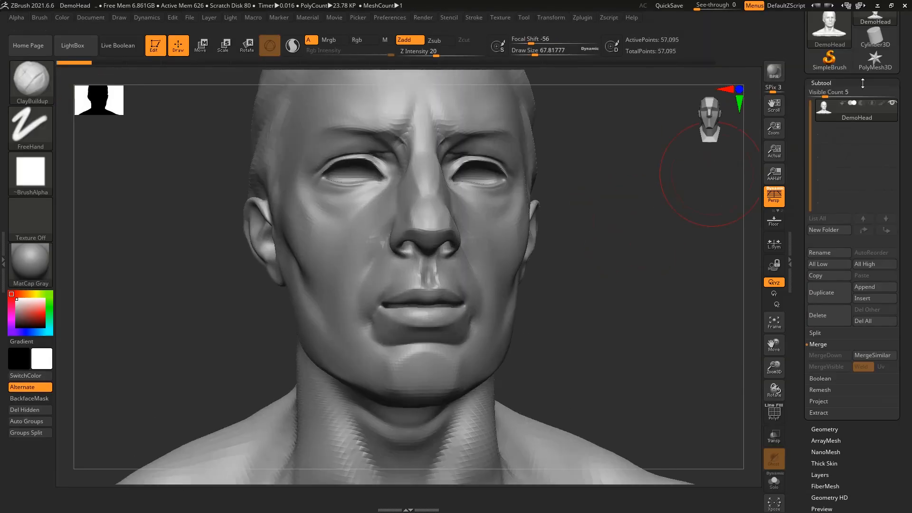
click(862, 83)
click(858, 94)
alt+drag(656, 169, 618, 209)
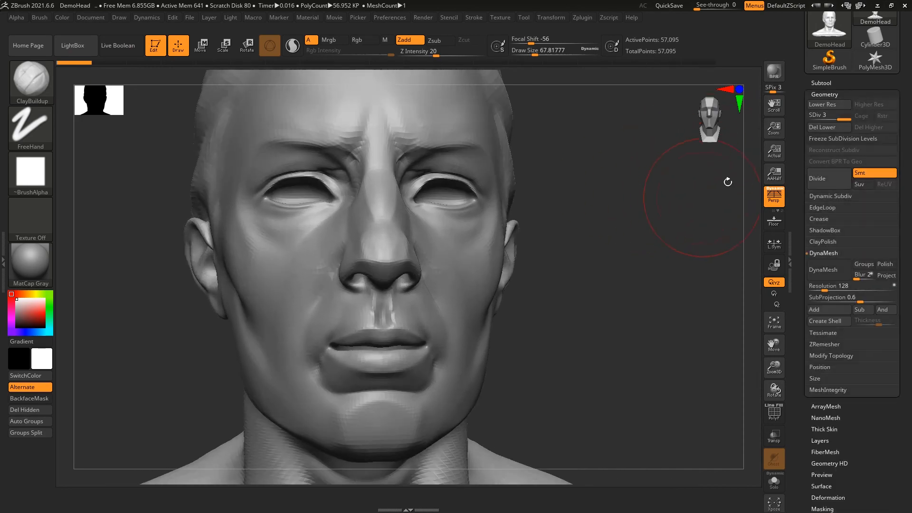
key(alt+Tab)
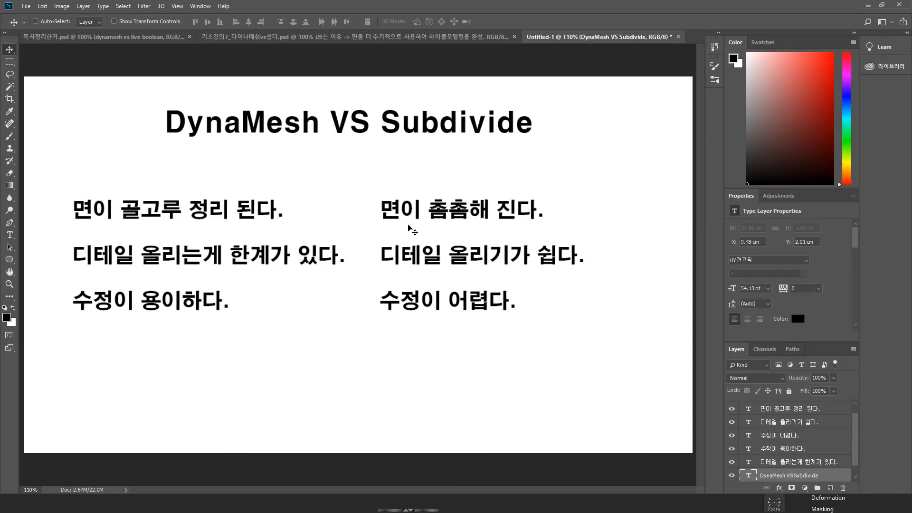
key(alt+Tab)
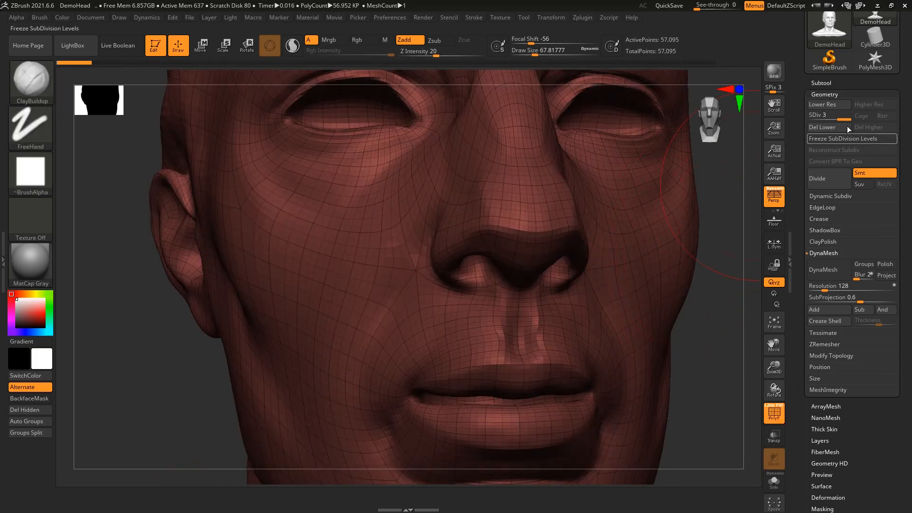
Step: Set the draw size to about 8.4 and delete the head's lower subdivision levels
key(s)
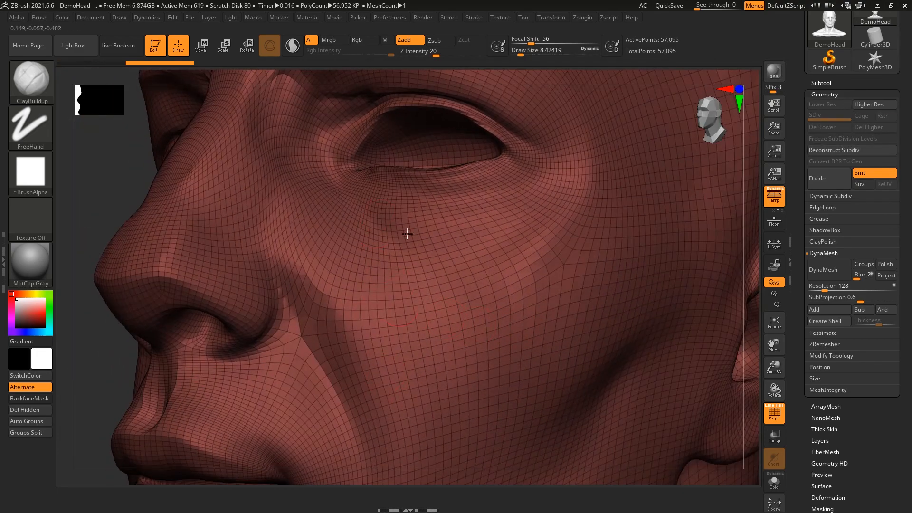
alt+drag(759, 261, 754, 63)
drag(759, 283, 742, 340)
Step: Try dividing the head once, compare its polygons in wireframe, and undo the division
click(840, 187)
key(shift+f)
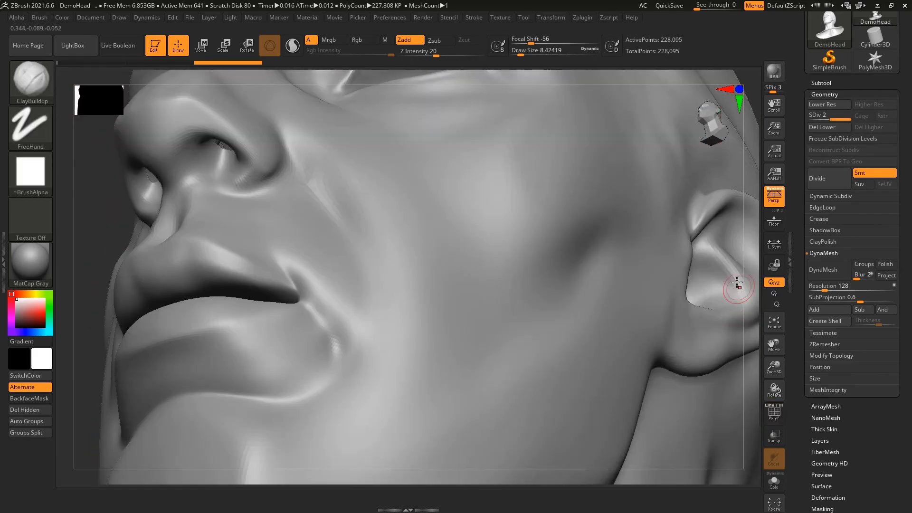
key(shift+f)
key(shift+f)
key(ctrl+z)
key(shift+f)
key(shift+f)
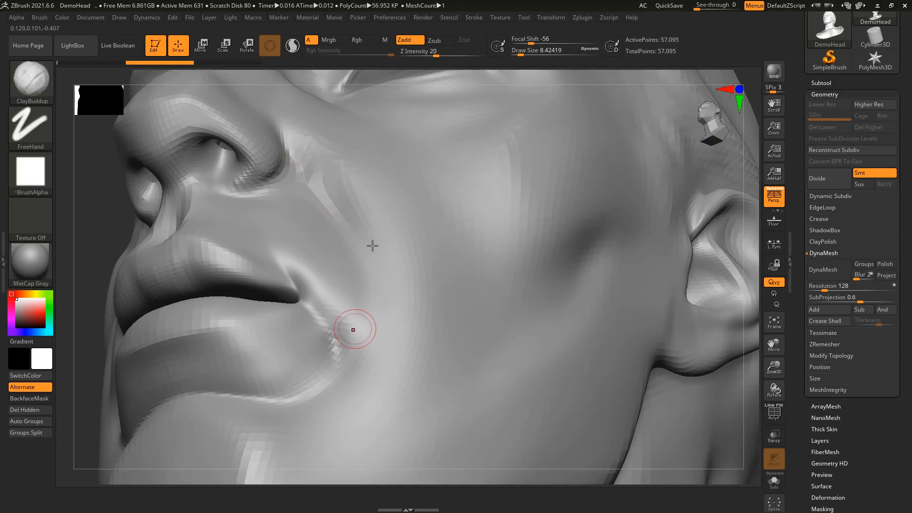
drag(759, 256, 709, 240)
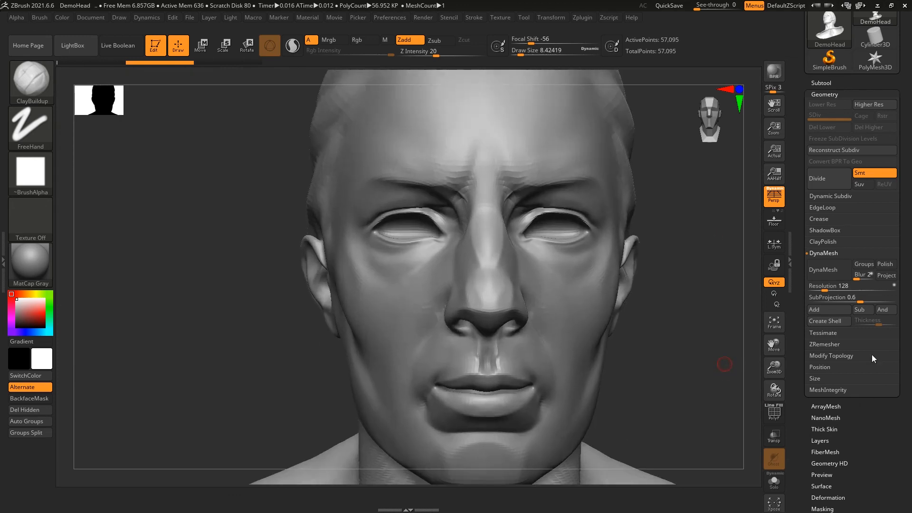
Step: Collapse the DynaMesh options and examine the cheek's polygon density up close in wireframe
click(837, 346)
click(844, 278)
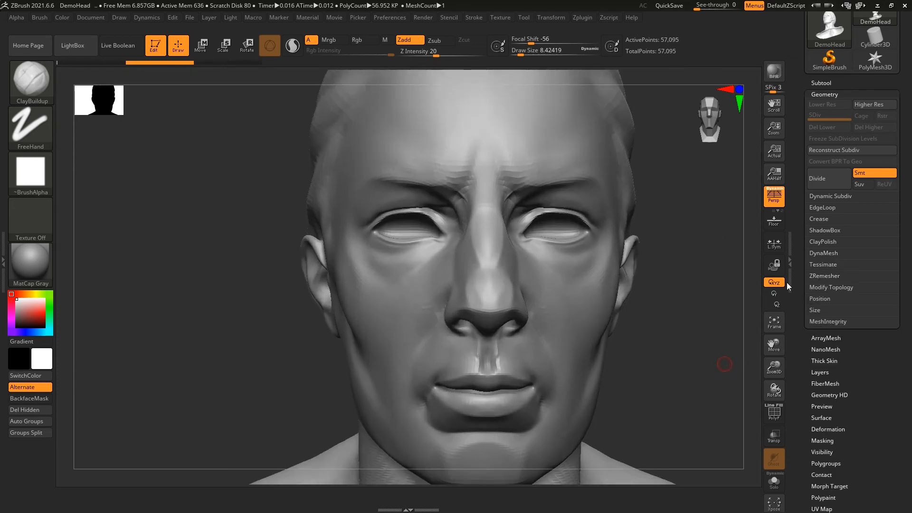
scroll(907, 201, up, 1)
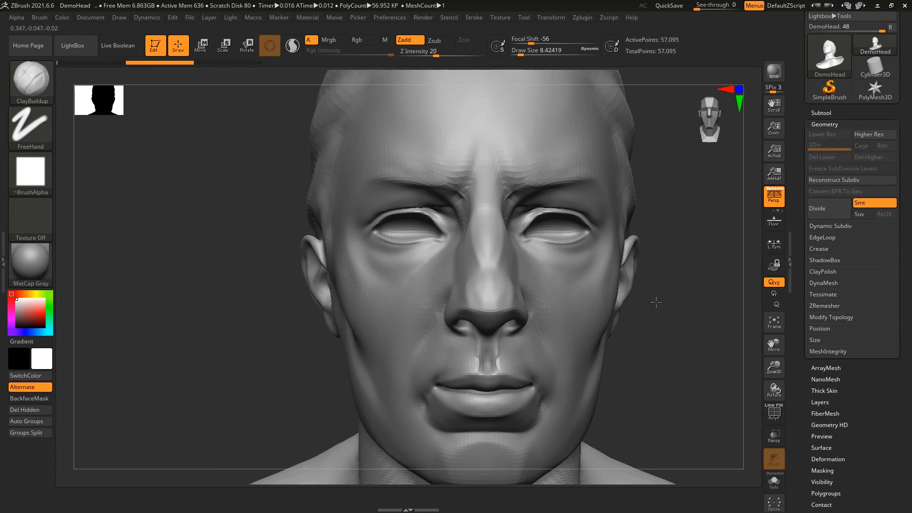
alt+drag(656, 302, 695, 350)
alt+drag(755, 266, 784, 266)
key(shift+f)
alt+drag(717, 281, 710, 283)
key(shift+f)
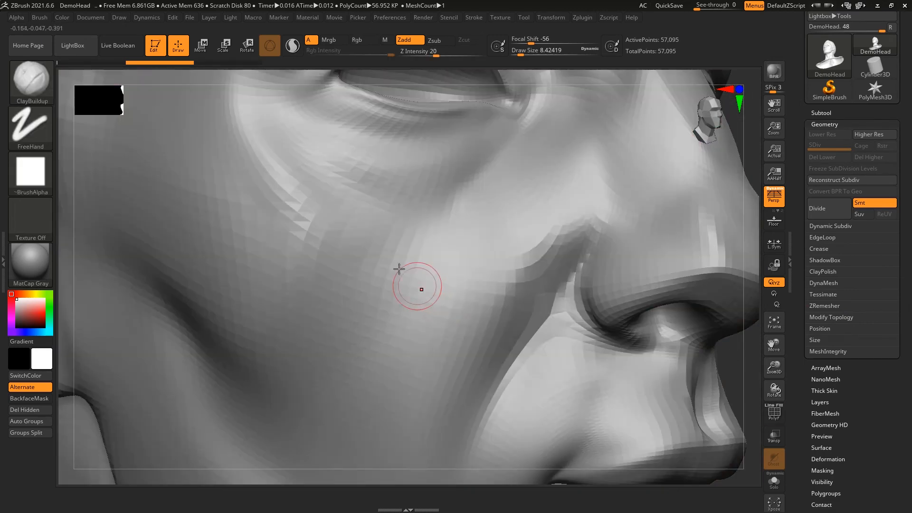
Step: Divide the head twice to subdivision level 3, checking the wireframe between divisions
click(827, 205)
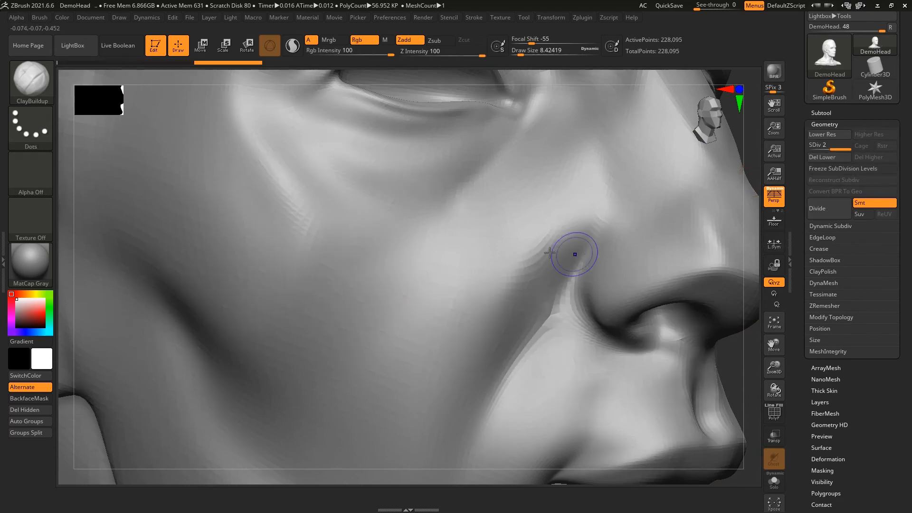
key(shift+f)
key(shift+f)
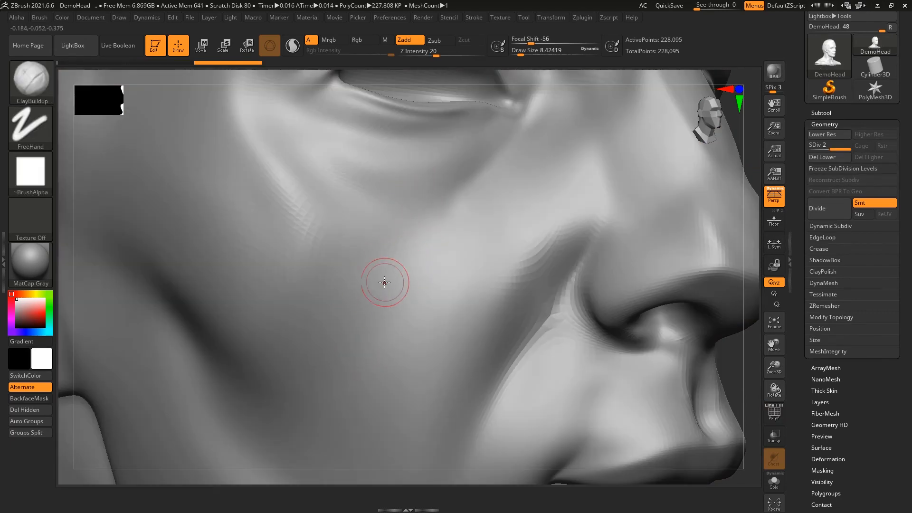
key(ctrl+d)
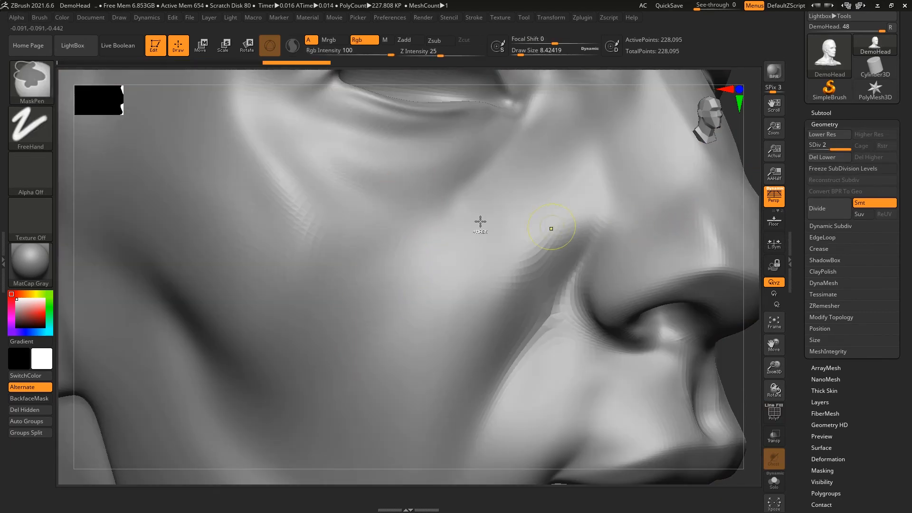
Step: Test ClayBuildup on the right cheek, undo the trial stroke, and set Z Intensity to 11 with a draw size of about 18
mouse_move(421, 179)
mouse_down()
mouse_move(375, 340)
mouse_move(411, 299)
mouse_move(446, 228)
mouse_up()
mouse_move(762, 256)
alt+mouse_down()
mouse_move(747, 199)
mouse_move(712, 216)
alt+mouse_up()
key(s)
mouse_move(405, 266)
mouse_down()
mouse_move(429, 238)
mouse_move(443, 261)
mouse_up()
key(ctrl+z)
key(s)
key(space)
Step: Layer ClayBuildup strips from below the right eye down the cheek, and undo the last strokes
drag(433, 201, 376, 309)
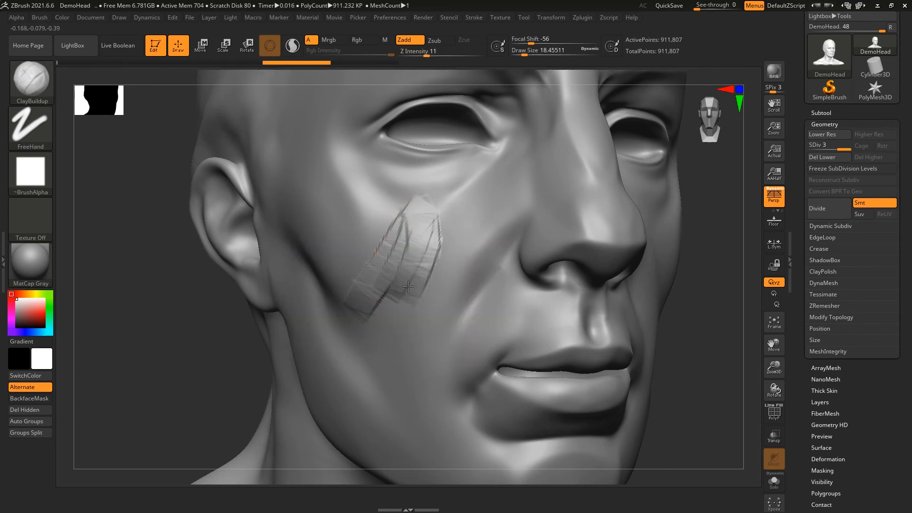
drag(455, 202, 414, 285)
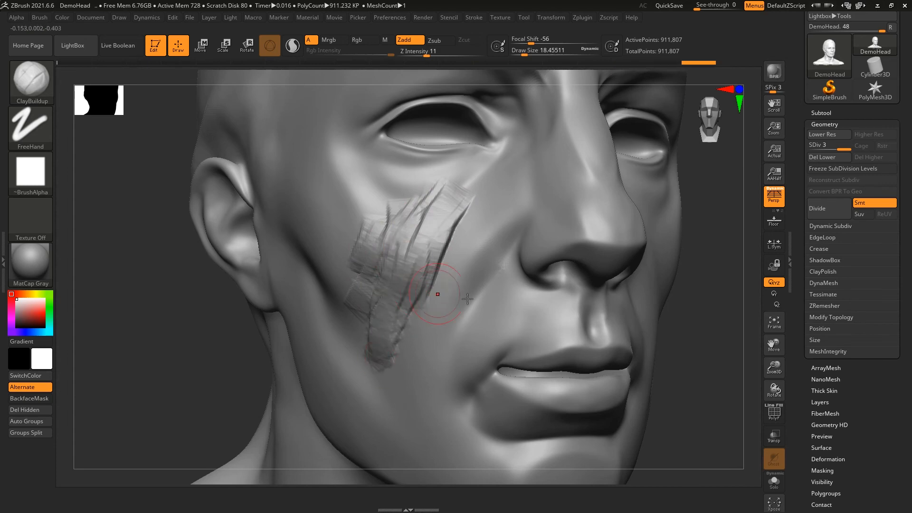
mouse_move(761, 326)
mouse_down()
mouse_move(681, 288)
mouse_move(570, 285)
mouse_up()
key(ctrl+z)
key(ctrl+z)
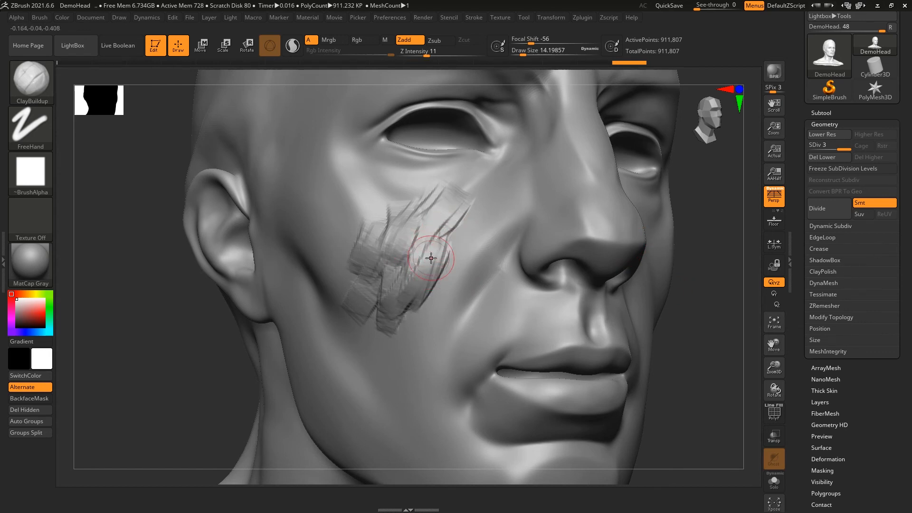
Step: Add finer overlapping strokes to the right cheek at a draw size of about 14, and undo the latest ones
drag(439, 221, 421, 261)
drag(466, 225, 412, 272)
drag(415, 236, 395, 270)
mouse_move(717, 302)
mouse_down()
mouse_move(739, 315)
mouse_move(480, 301)
mouse_up()
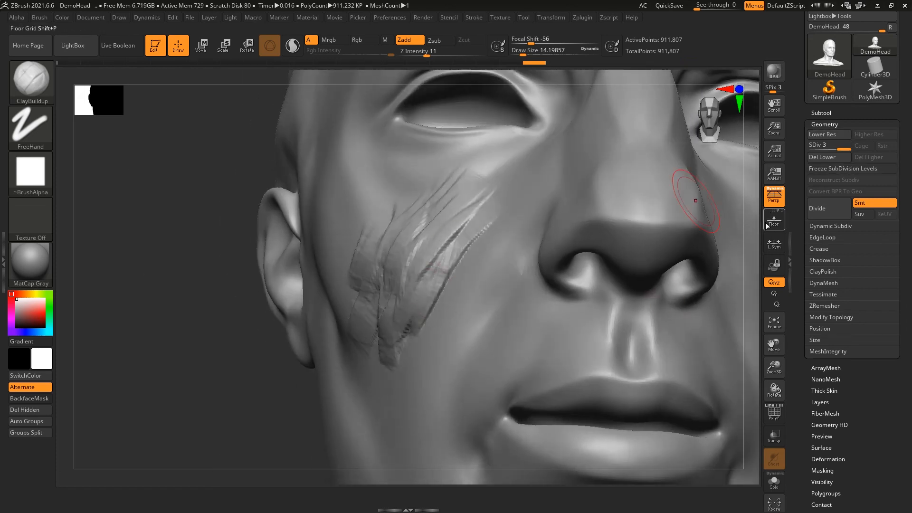
alt+drag(745, 245, 589, 254)
key(ctrl+z)
mouse_move(753, 317)
mouse_down()
mouse_move(635, 368)
mouse_move(661, 340)
mouse_up()
key(ctrl+z)
key(ctrl+z)
Step: Layer fine ClayBuildup strokes along the left cheekbone below the eye at a draw size of about 10.5
mouse_move(412, 320)
alt+mouse_down()
mouse_move(482, 308)
mouse_move(475, 298)
alt+mouse_up()
key(ctrl+z)
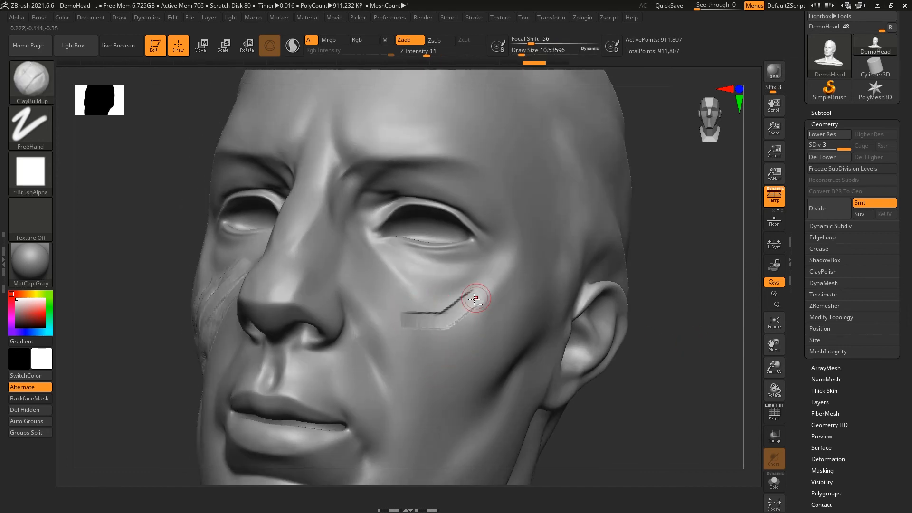
key(ctrl+z)
drag(399, 322, 481, 305)
mouse_move(435, 330)
mouse_down()
mouse_move(480, 307)
mouse_move(506, 267)
mouse_up()
drag(426, 318, 490, 286)
drag(390, 322, 457, 302)
drag(408, 313, 466, 292)
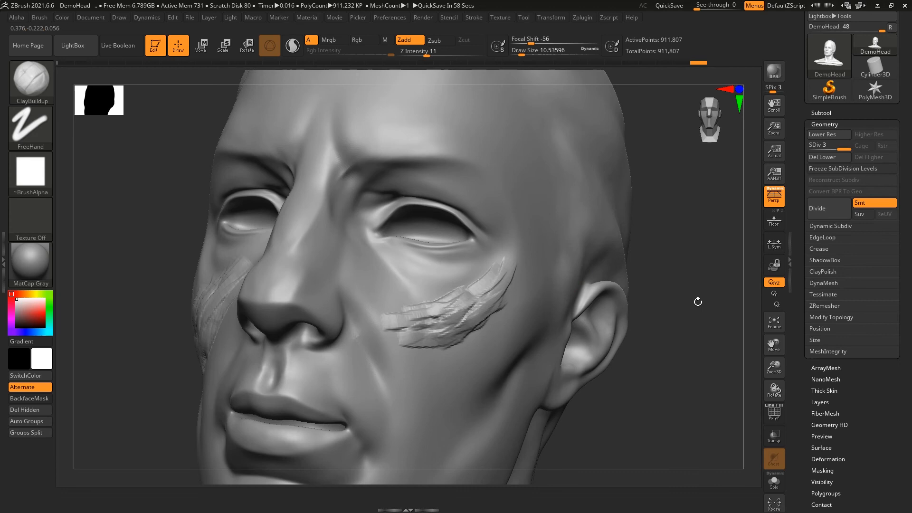
Step: Undo all the detail strokes on both cheeks
drag(696, 301, 700, 331)
key(ctrl)
key(ctrl+z)
key(ctrl+z)
key(ctrl+z)
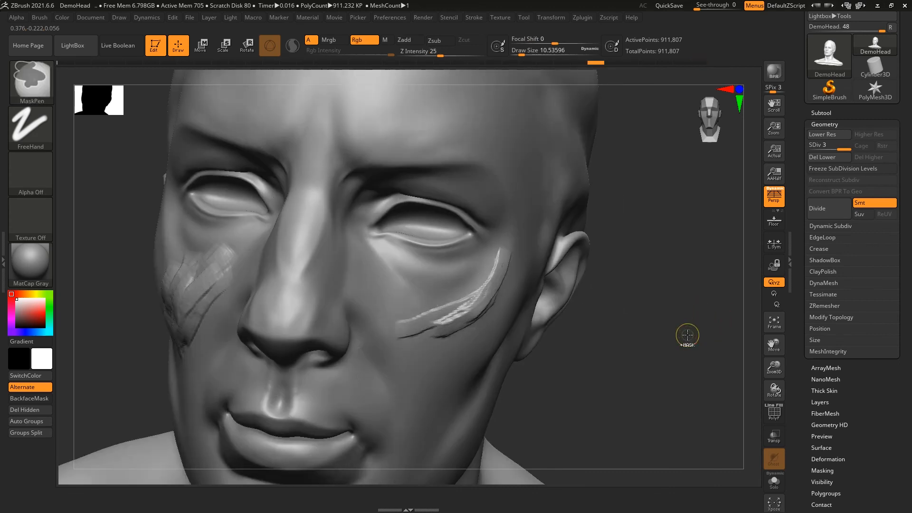
key(ctrl+z)
key(ctrl+z)
key(ctrl+z)
key(ctrl+z)
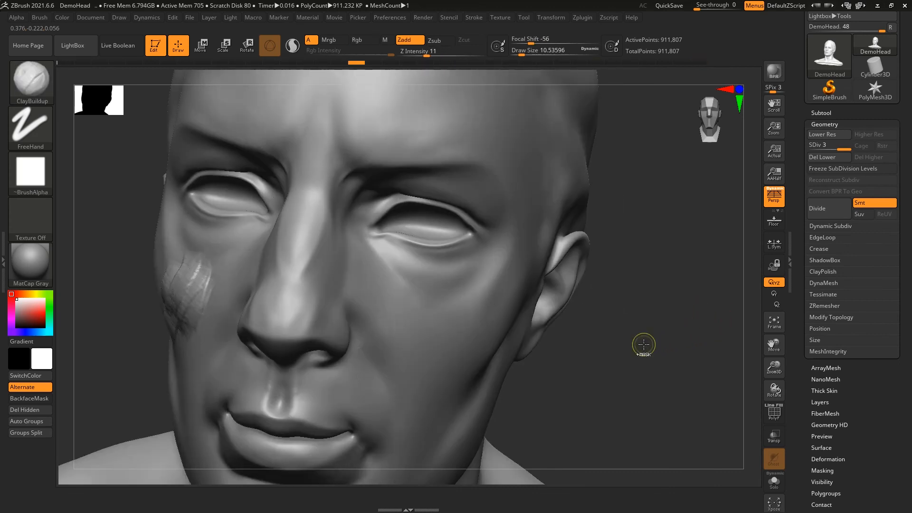
key(ctrl+z)
key(ctrl+z)
key(ctrl+z)
Step: Switch to the Move brush at a draw size of about 83, try deforming the left cheek, and undo it
mouse_move(639, 349)
mouse_down()
mouse_move(671, 310)
mouse_move(677, 272)
mouse_move(694, 258)
mouse_move(659, 277)
mouse_move(611, 276)
mouse_up()
key(s)
drag(501, 275, 514, 276)
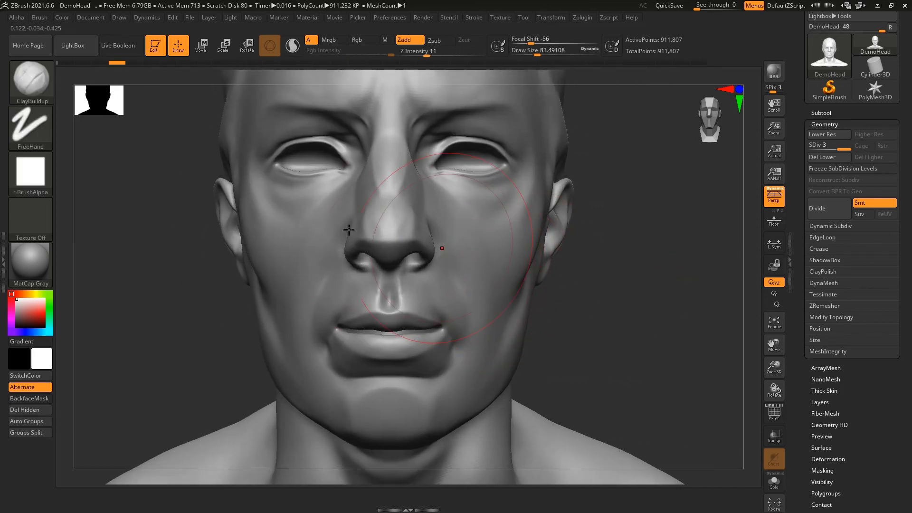
key(b)
key(m)
key(v)
key(s)
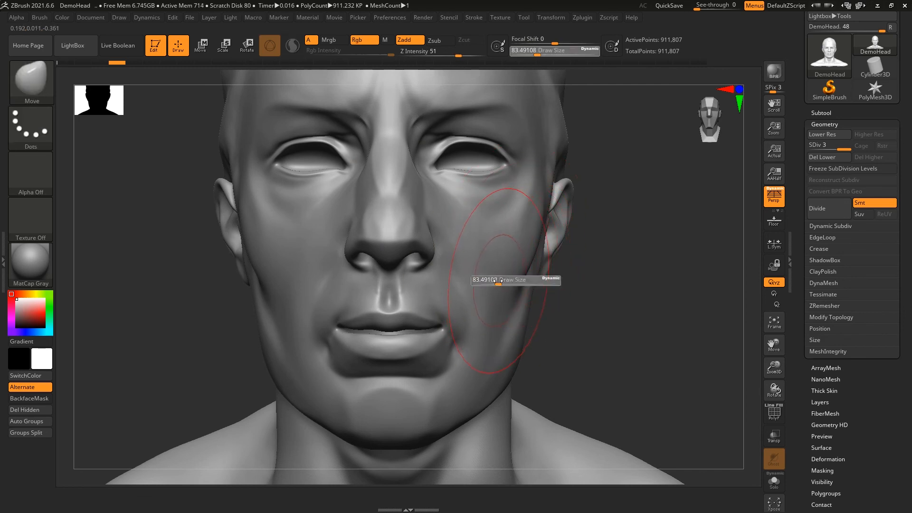
key(s)
mouse_move(494, 280)
mouse_down()
mouse_move(549, 330)
mouse_move(595, 329)
mouse_move(601, 317)
mouse_move(570, 311)
mouse_up()
click(606, 397)
key(ctrl+z)
key(ctrl+z)
Step: Switch to the Inflat brush, try swelling the left cheek, inspect its polygons in wireframe, and undo it
key(b)
key(i)
key(n)
drag(516, 292, 558, 332)
mouse_move(688, 257)
mouse_down()
mouse_move(711, 241)
mouse_move(704, 261)
mouse_move(637, 266)
mouse_move(694, 265)
mouse_move(774, 223)
mouse_move(798, 190)
mouse_move(685, 264)
mouse_up()
key(shift+f)
key(shift+f)
key(s)
drag(686, 263, 623, 250)
key(ctrl+z)
key(ctrl+z)
Step: Choose the Move brush with a draw size of about 101 and inspect the cheek and jaw polygons in wireframe from the side
key(s)
mouse_move(457, 284)
mouse_down()
mouse_move(470, 285)
mouse_move(488, 328)
mouse_move(563, 380)
mouse_up()
key(b)
key(m)
key(v)
shift+drag(666, 378, 616, 325)
key(shift+f)
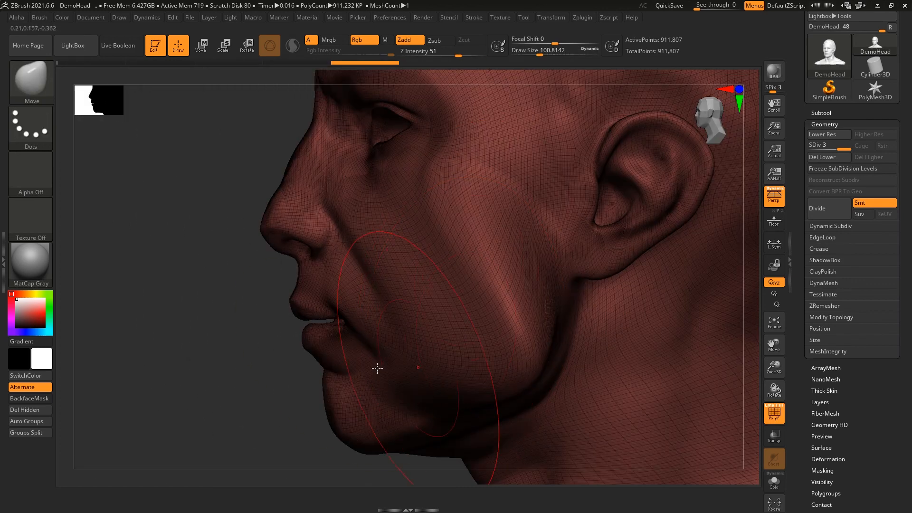
key(shift+f)
shift+drag(199, 372, 623, 305)
Step: Review the Subdivide column of the comparison in Photoshop, return to ZBrush, and undo the last change to the head
key(alt+Tab)
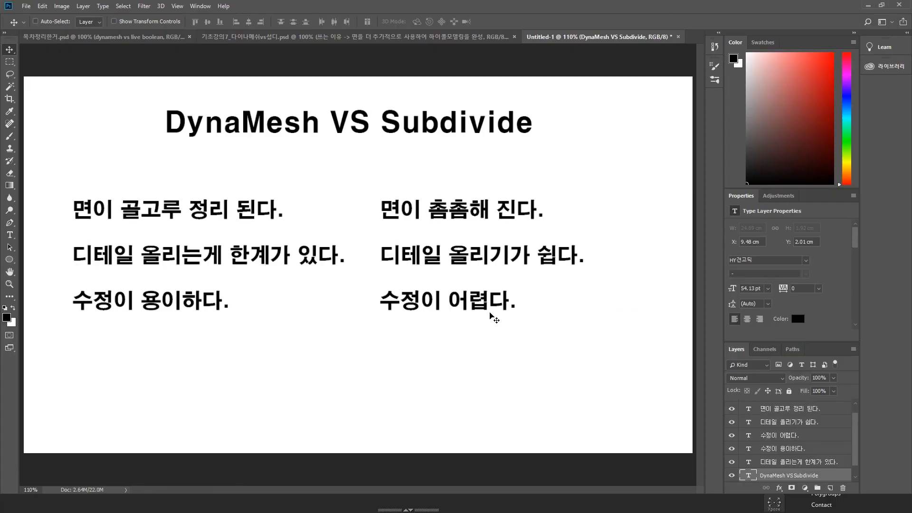
key(alt+Tab)
key(ctrl+z)
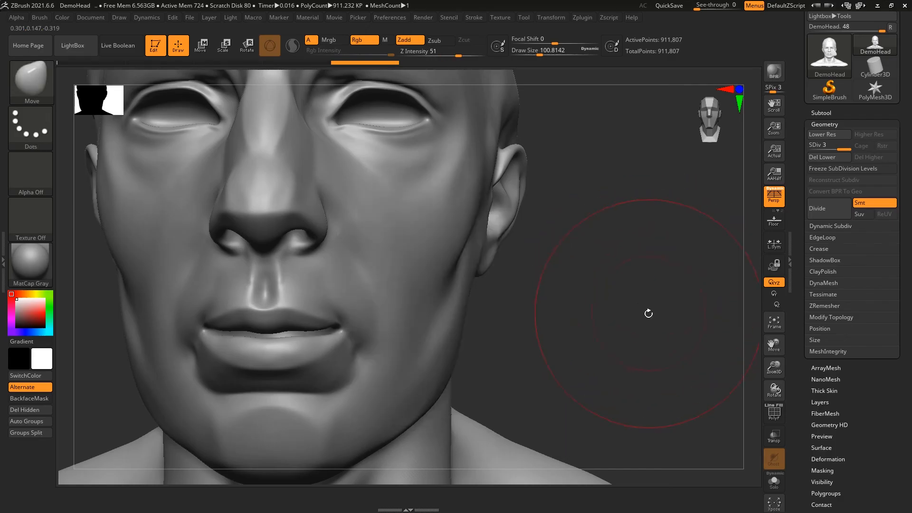
Step: Inspect the polygons of the left cheek and jaw in wireframe from a three-quarter view
drag(649, 311, 470, 309)
drag(555, 342, 631, 291)
key(shift+f)
key(shift+f)
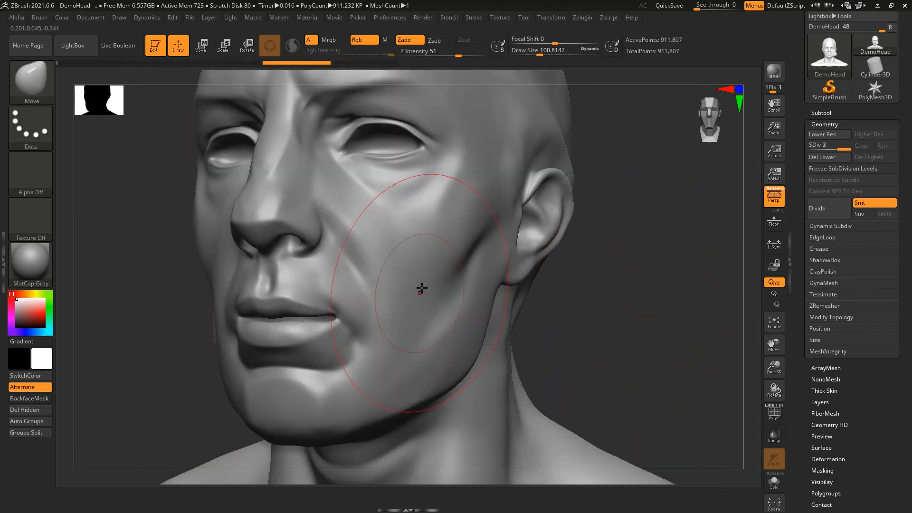
Step: Widen the head's left jaw and lower cheek with the Move brush, reducing the draw size to about 74
key(ctrl+z)
key(ctrl+z)
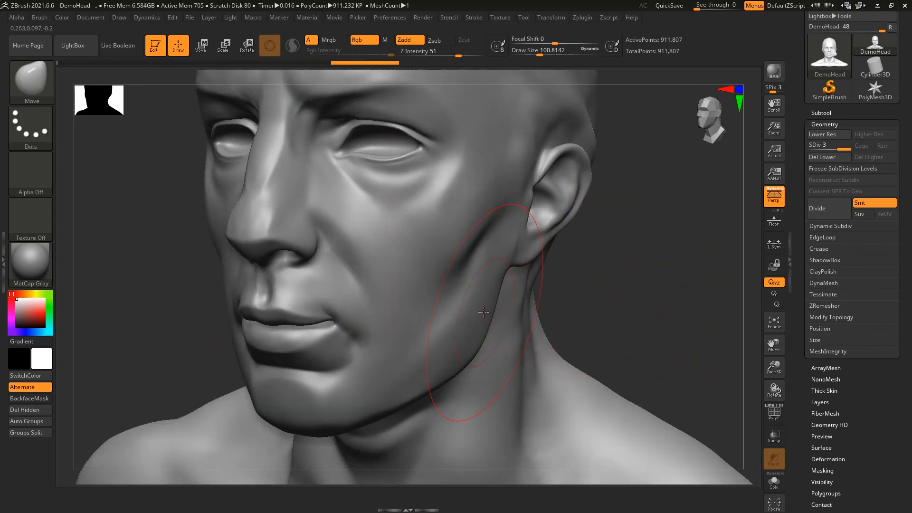
key(ctrl+shift+z)
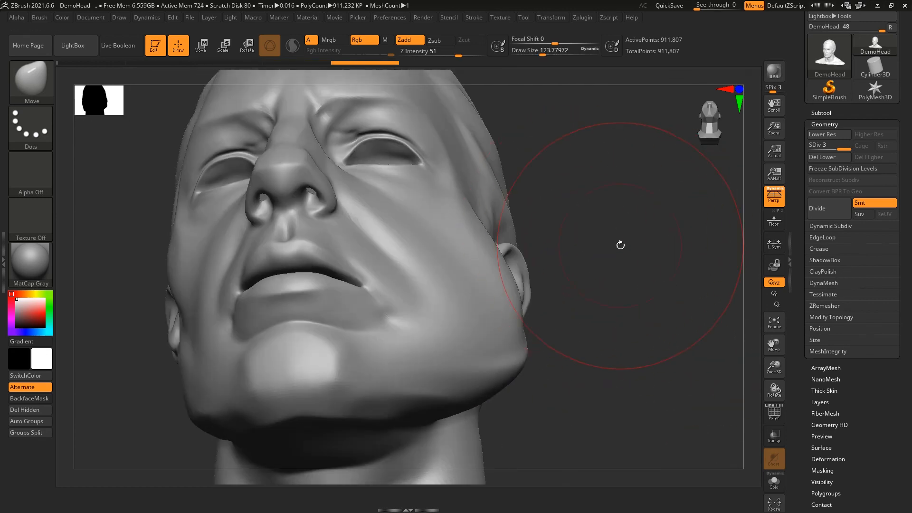
key(ctrl+z)
key(s)
drag(593, 269, 591, 269)
drag(613, 280, 503, 295)
drag(647, 305, 438, 254)
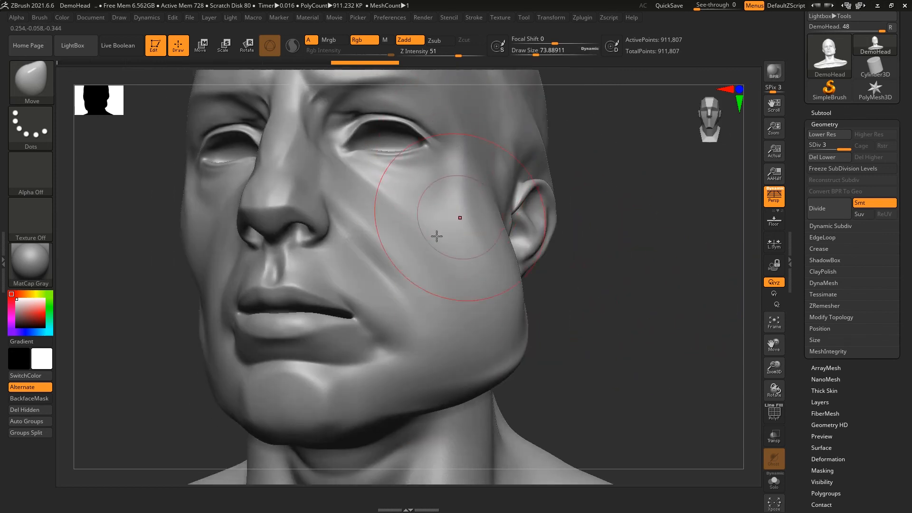
Step: Switch to the ClayBuildup brush, try rough strokes on the left jaw at a draw size of about 46, and undo them
key(b)
key(c)
key(b)
drag(463, 306, 517, 310)
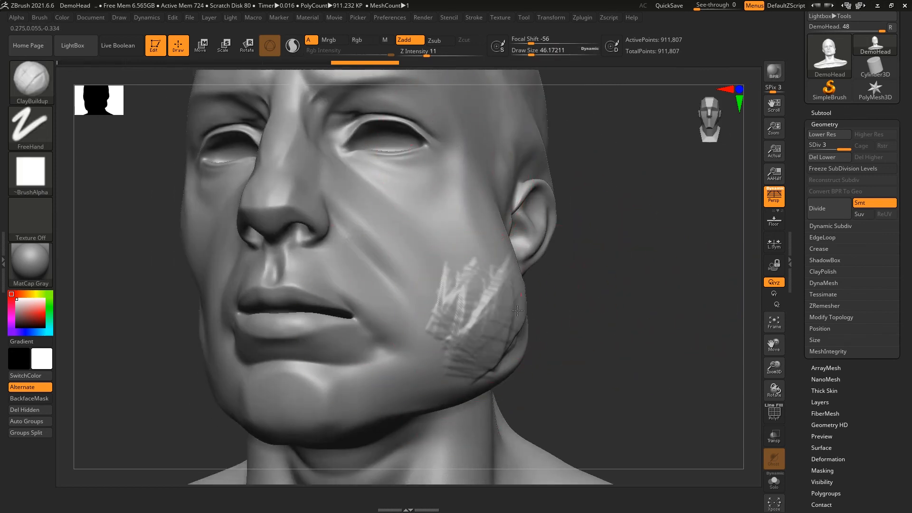
mouse_move(736, 261)
mouse_down()
mouse_move(731, 348)
mouse_move(579, 320)
mouse_up()
key(ctrl+z)
Step: Check the comparison in Photoshop, return to ZBrush, and try a ClayBuildup stroke on the left jaw at a draw size of about 65, undoing it
key(s)
drag(480, 301, 476, 300)
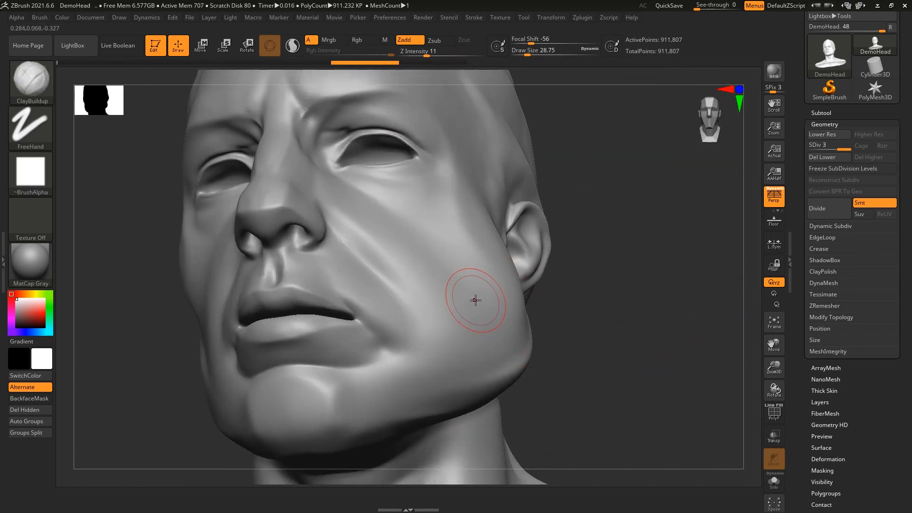
key(alt+Tab)
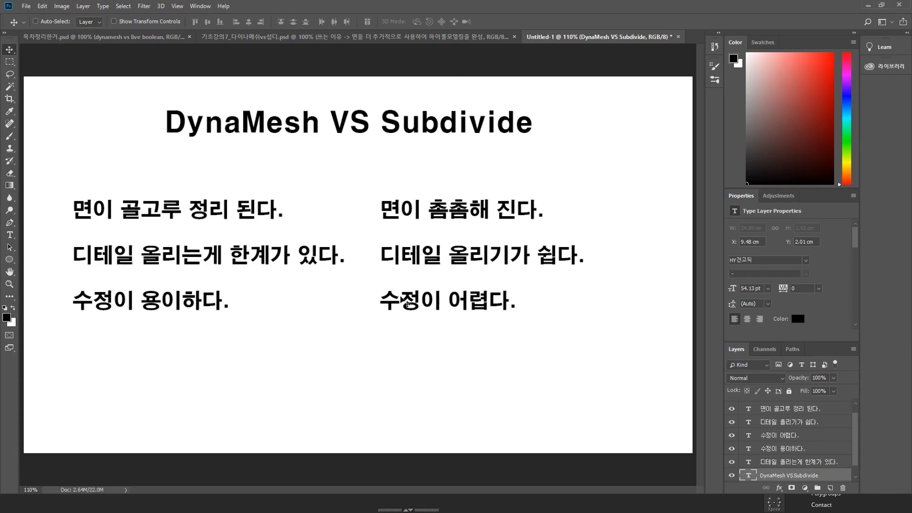
key(alt+Tab)
key(s)
mouse_move(458, 307)
mouse_down()
mouse_move(467, 308)
mouse_move(468, 324)
mouse_move(516, 309)
mouse_up()
key(ctrl+z)
Step: Review the DynaMesh VS Subdivide comparison and the lecture 7 outline in Photoshop, and return to ZBrush
key(alt+Tab)
key(alt+Tab)
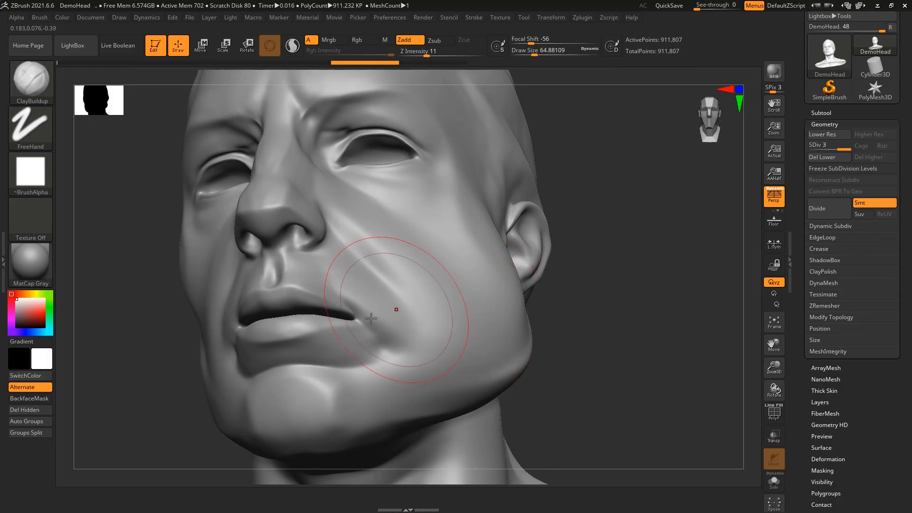
key(alt+Tab)
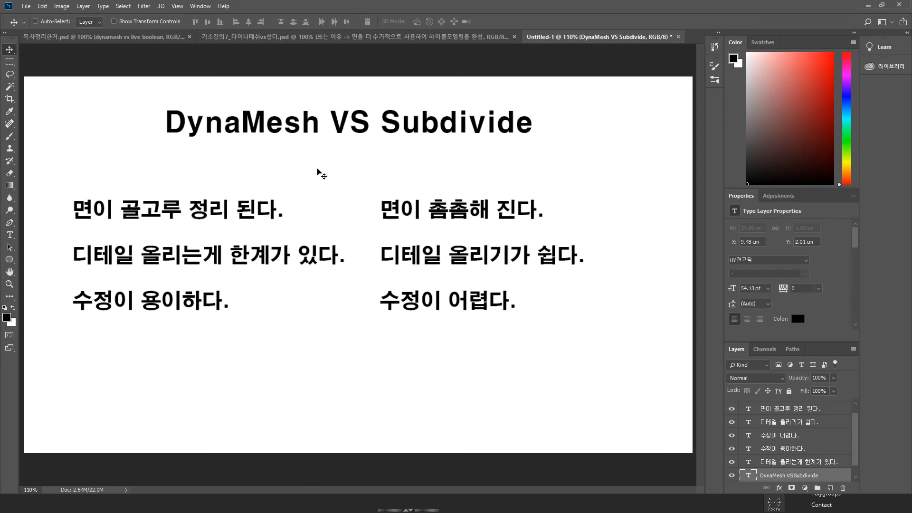
click(388, 37)
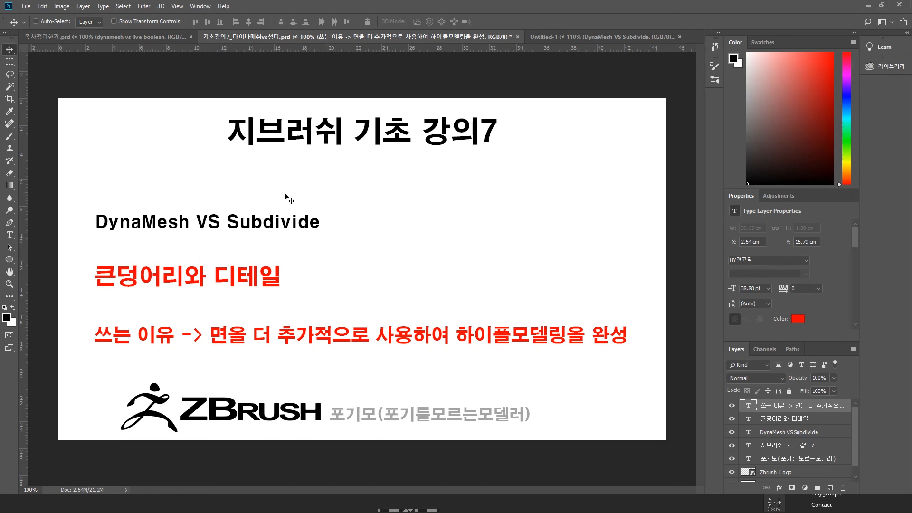
key(alt+Tab)
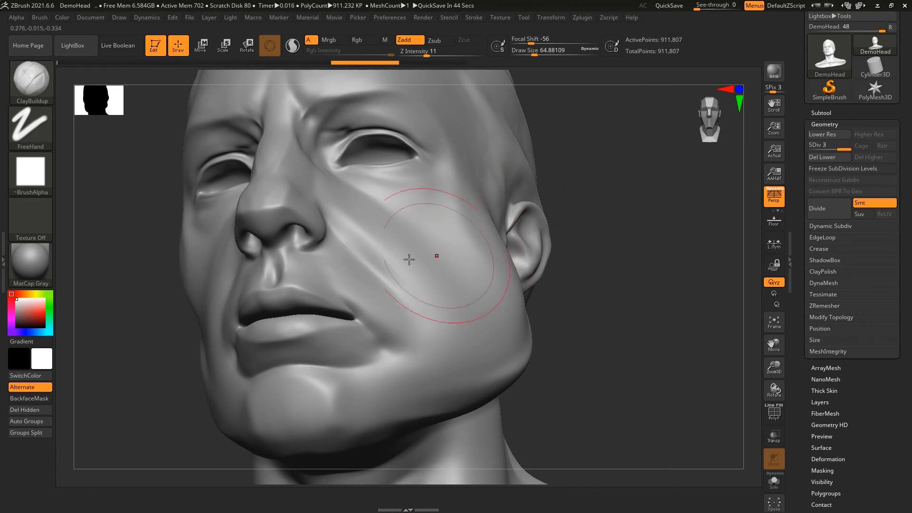
Step: Sculpt several ClayBuildup strokes down the left cheek beside the nose, with the draw size reduced to about 12
drag(362, 212, 434, 309)
key(ctrl+z)
key(s)
drag(386, 241, 424, 317)
drag(365, 209, 422, 325)
drag(403, 245, 429, 319)
drag(430, 257, 437, 330)
drag(381, 228, 415, 295)
drag(394, 213, 425, 289)
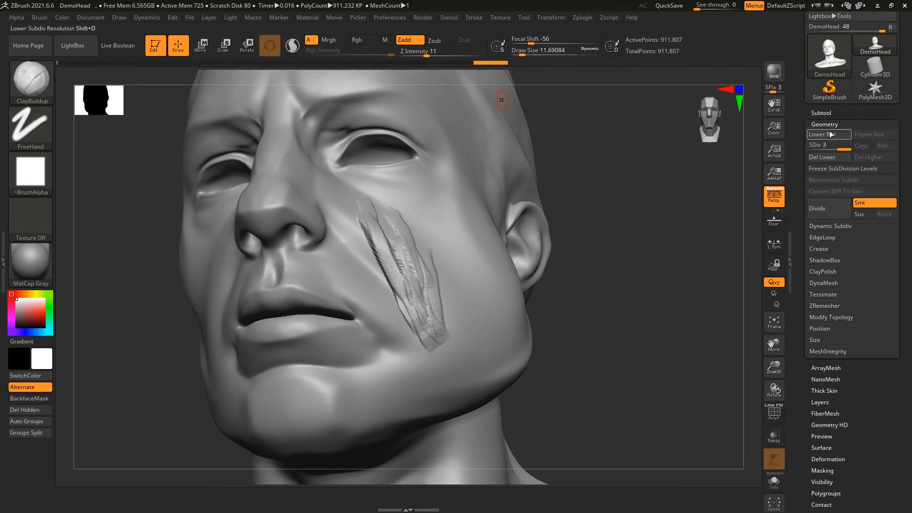
Step: Show the DynaMesh settings, and review the lecture 7 outline and the DynaMesh VS Subdivide comparison in Photoshop
click(832, 284)
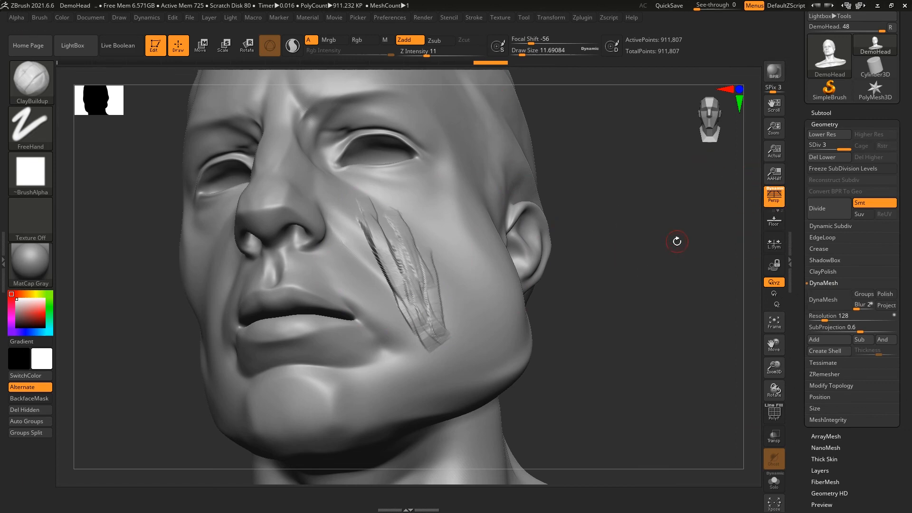
key(alt+Tab)
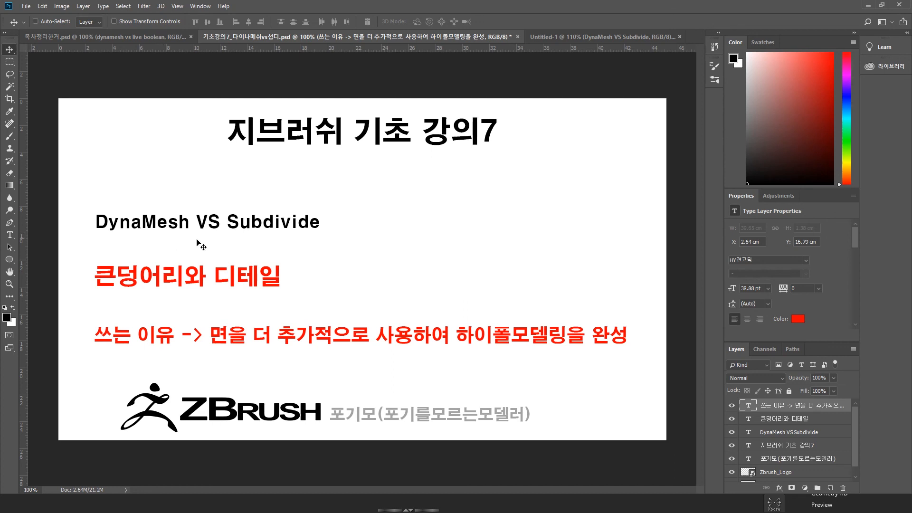
key(ctrl+Tab)
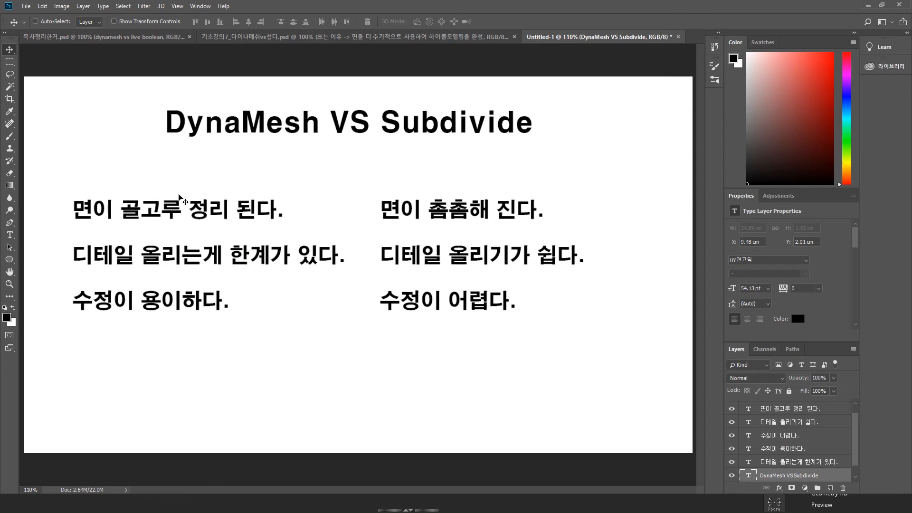
key(ctrl+shift+Tab)
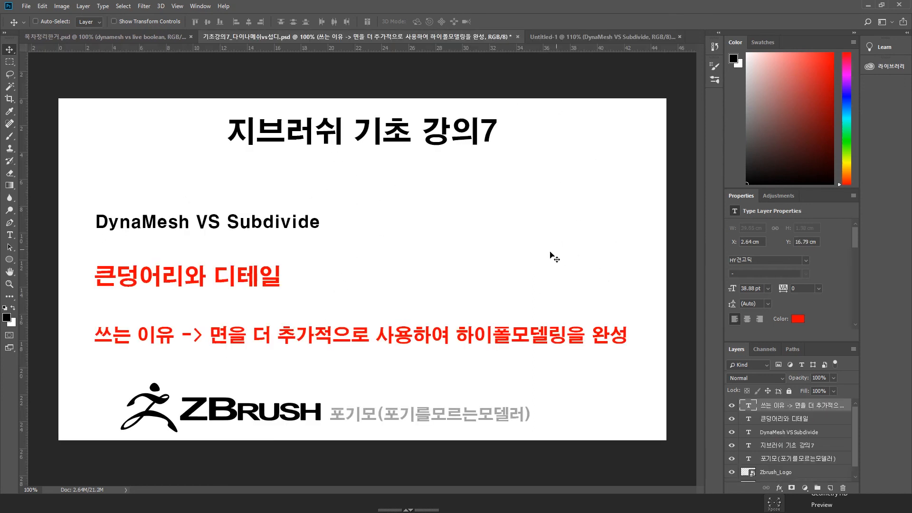